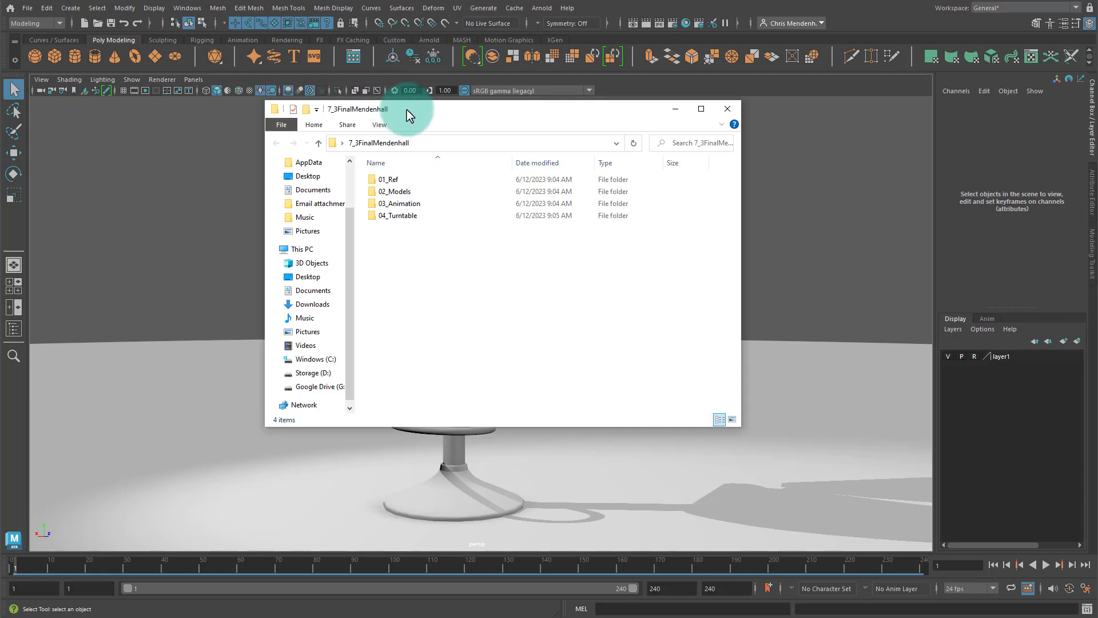
Step: Move the 7_3FinalMendenhall Explorer window lower and select the 01_Ref folder
{"action": "left_click_drag", "start_coordinate": [407, 110], "coordinate": [417, 150]}
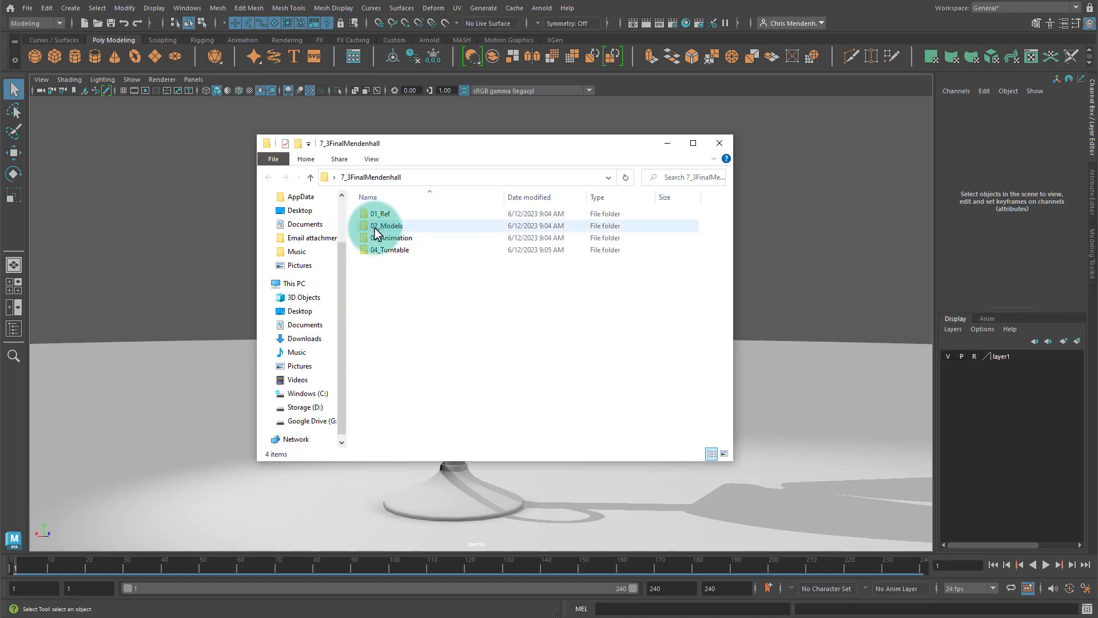
{"action": "left_click", "coordinate": [383, 216]}
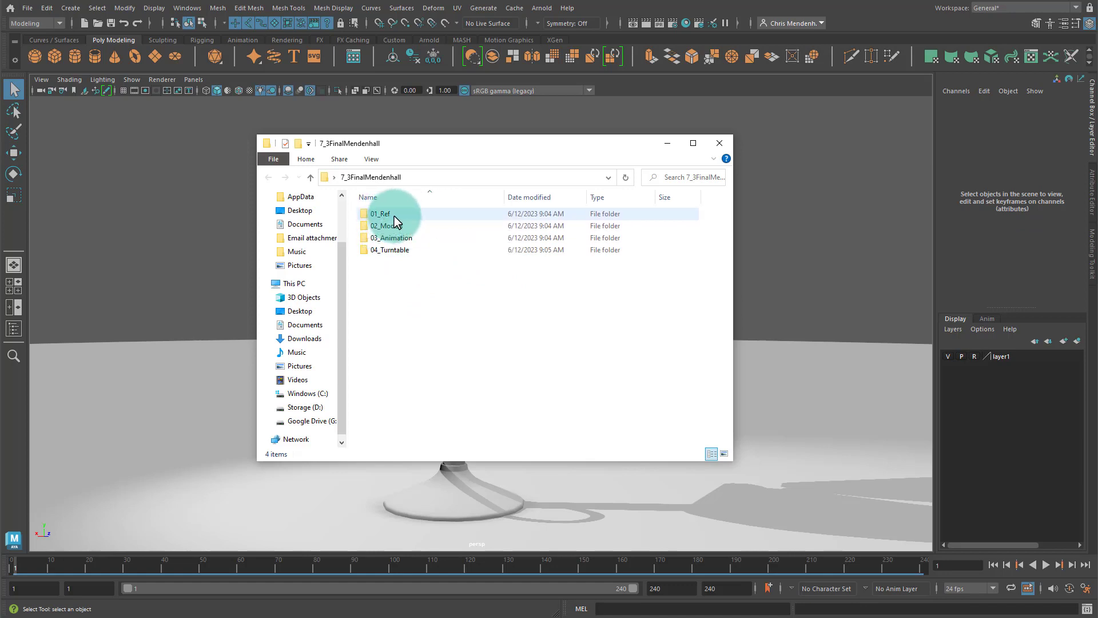
Step: Open 01_Ref to confirm it is empty, then return to 7_3FinalMendenhall
{"action": "double_click", "coordinate": [393, 216]}
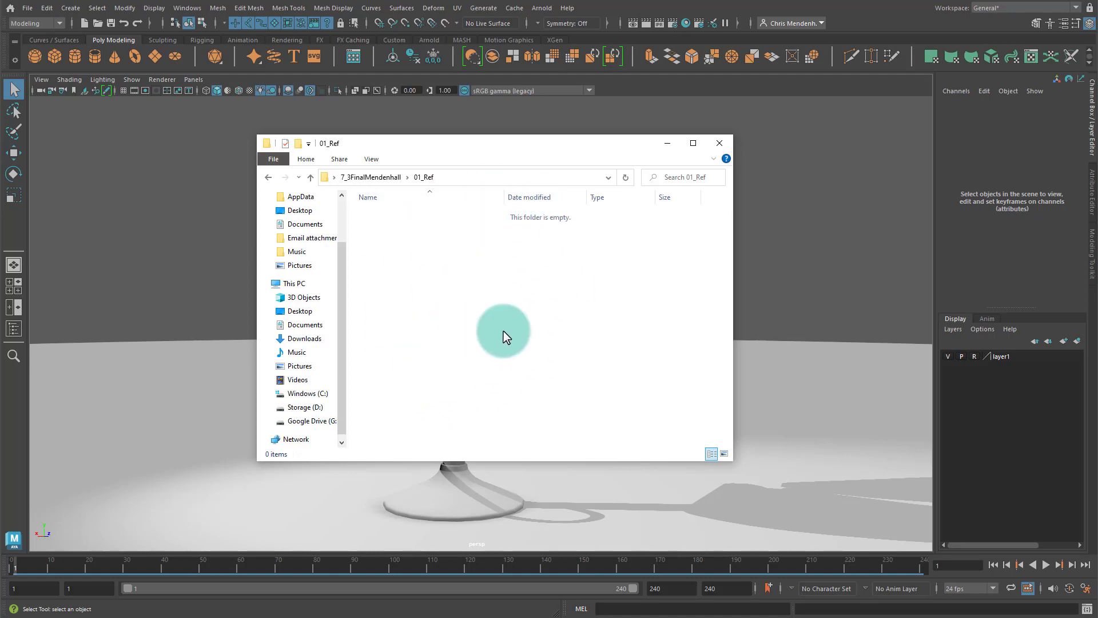
{"action": "left_click", "coordinate": [311, 177]}
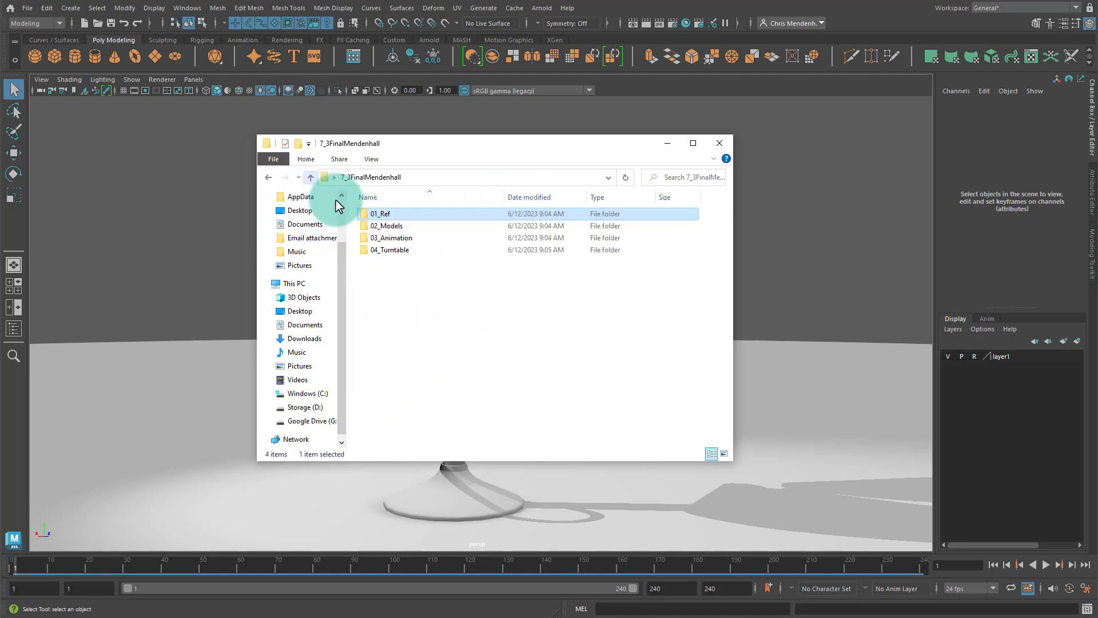
Step: Open the empty 02_Models folder, then go back up to 7_3FinalMendenhall
{"action": "double_click", "coordinate": [396, 228]}
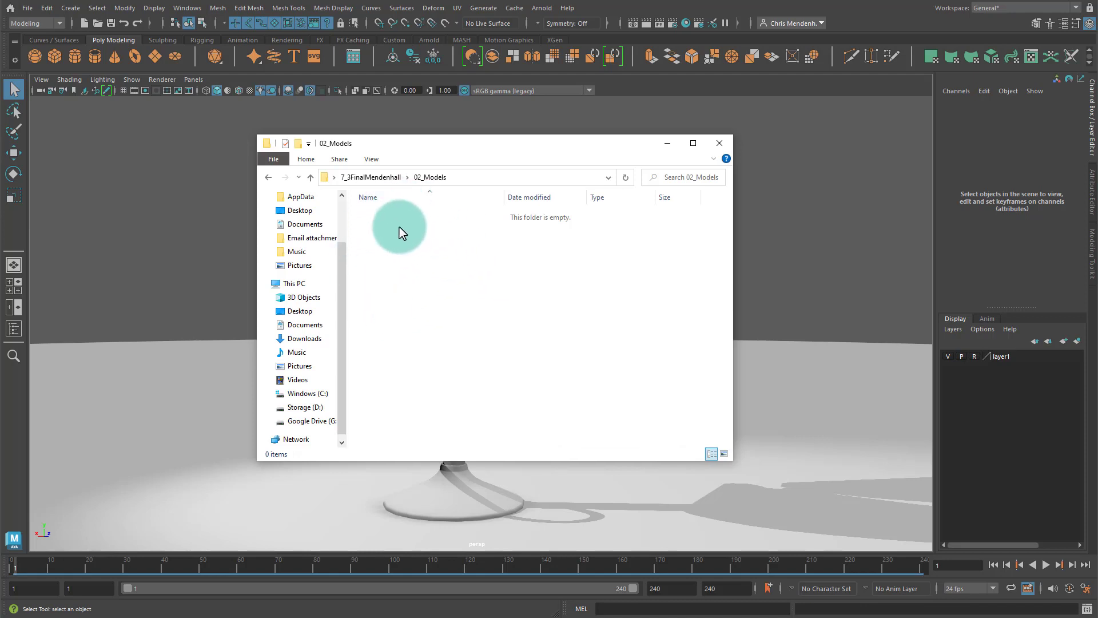
{"action": "left_click", "coordinate": [311, 176]}
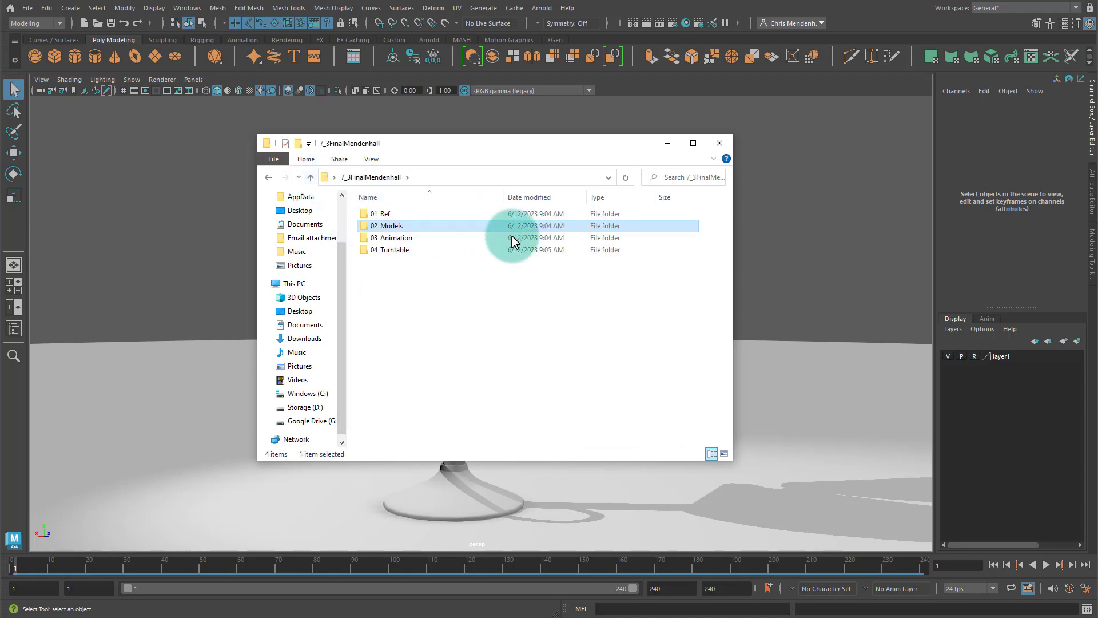
Step: Browse 03_Animation and 04_Turntable, then minimize Explorer to show the Maya bar stool scene
{"action": "double_click", "coordinate": [414, 239]}
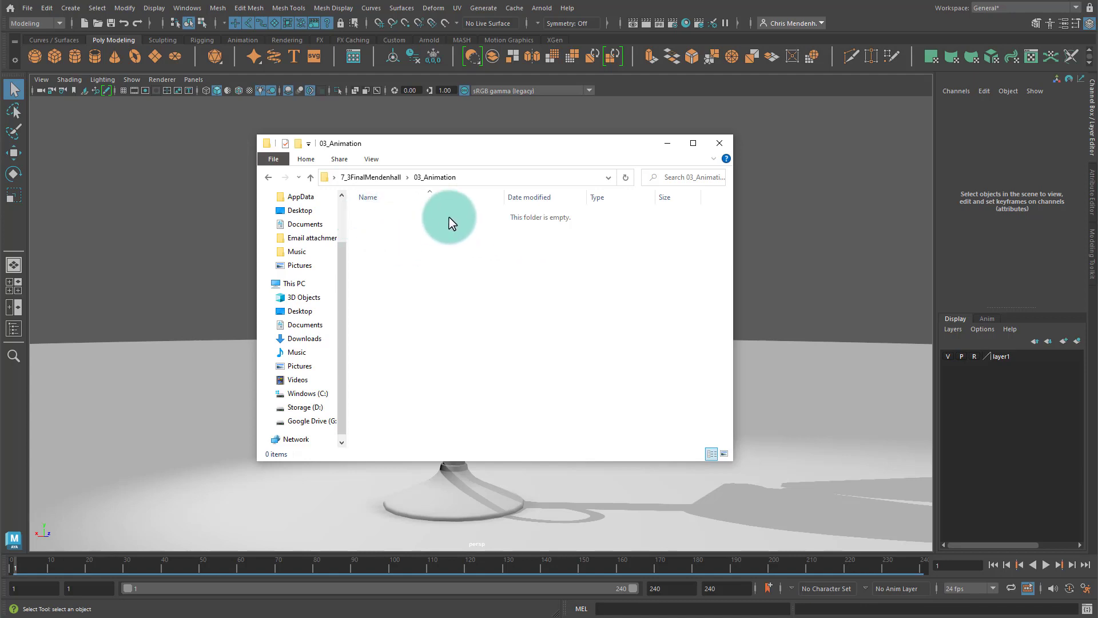
{"action": "left_click", "coordinate": [311, 177]}
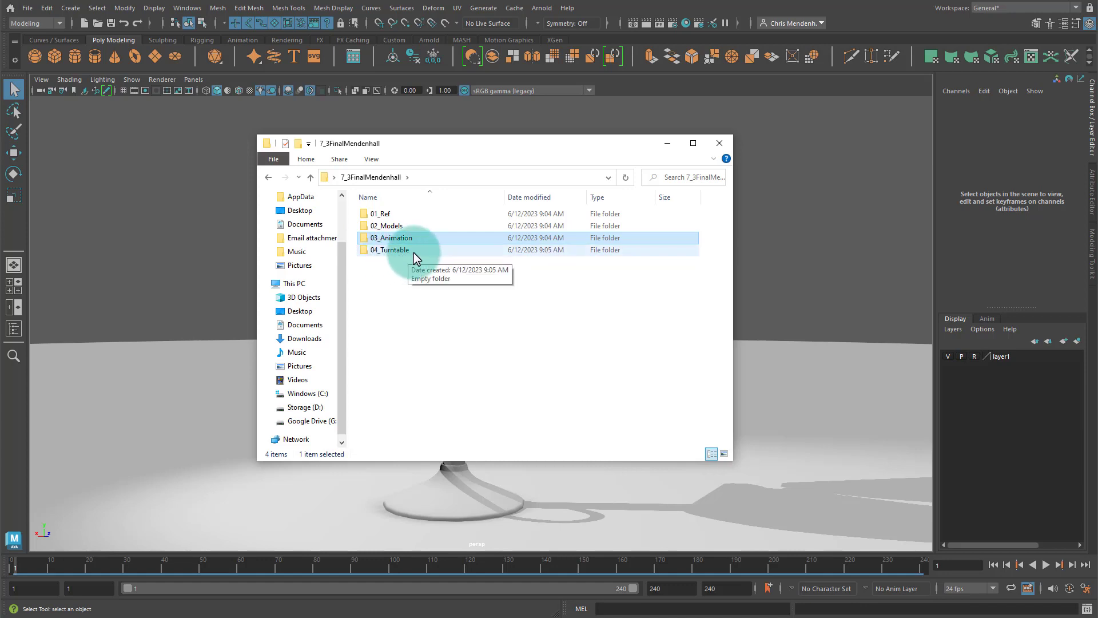
{"action": "double_click", "coordinate": [392, 251]}
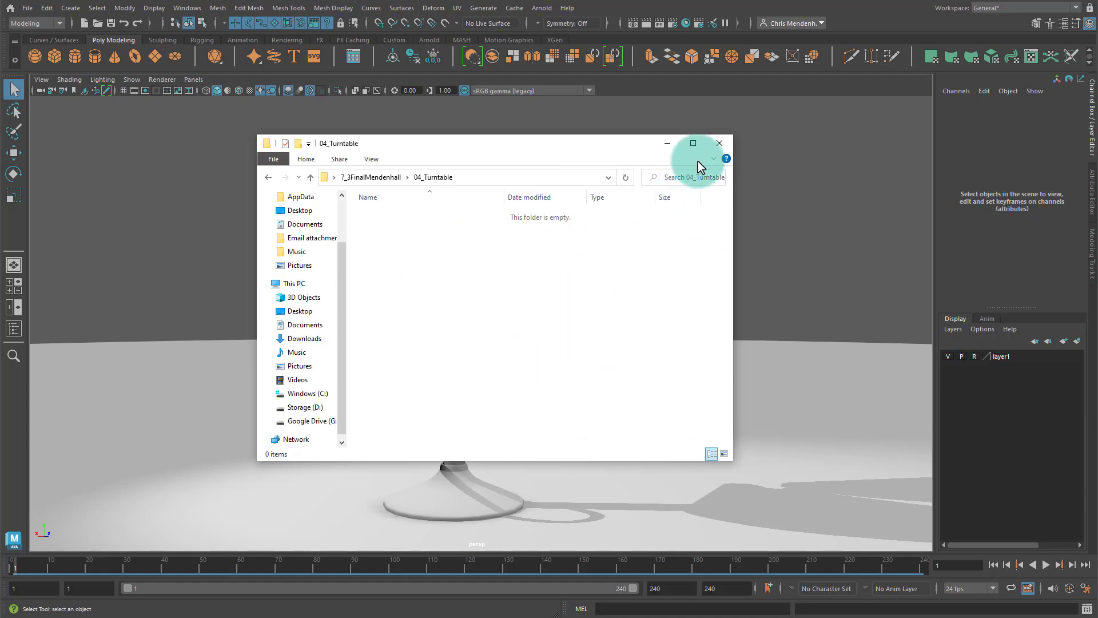
{"action": "left_click", "coordinate": [667, 146]}
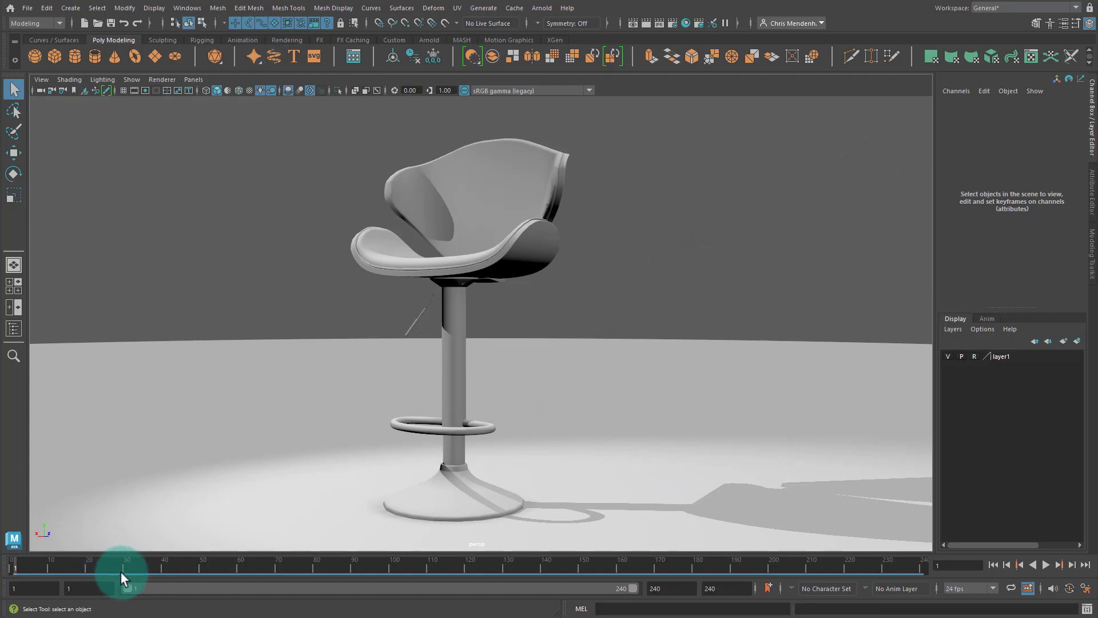
{"action": "left_click", "coordinate": [1044, 564]}
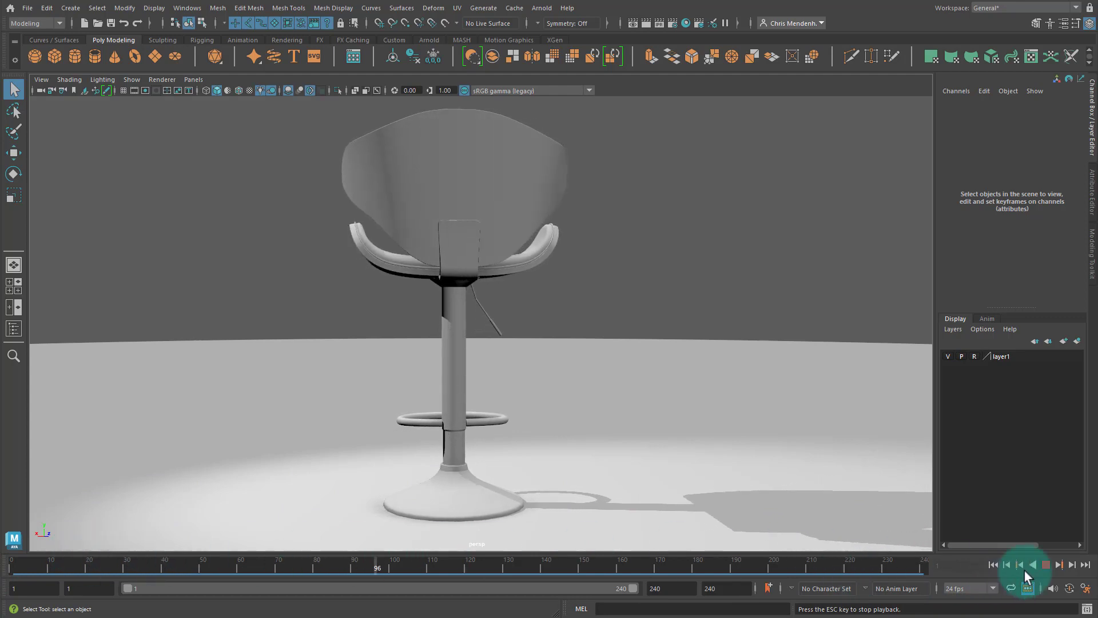
{"action": "key", "text": "Escape"}
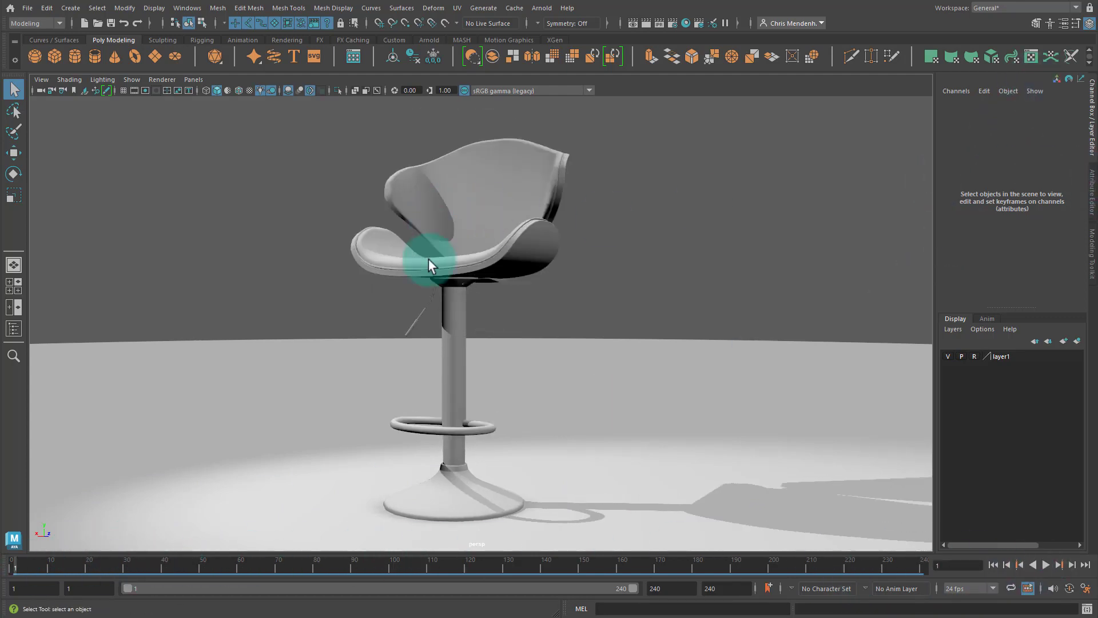
{"action": "left_click_drag", "start_coordinate": [343, 239], "coordinate": [538, 452]}
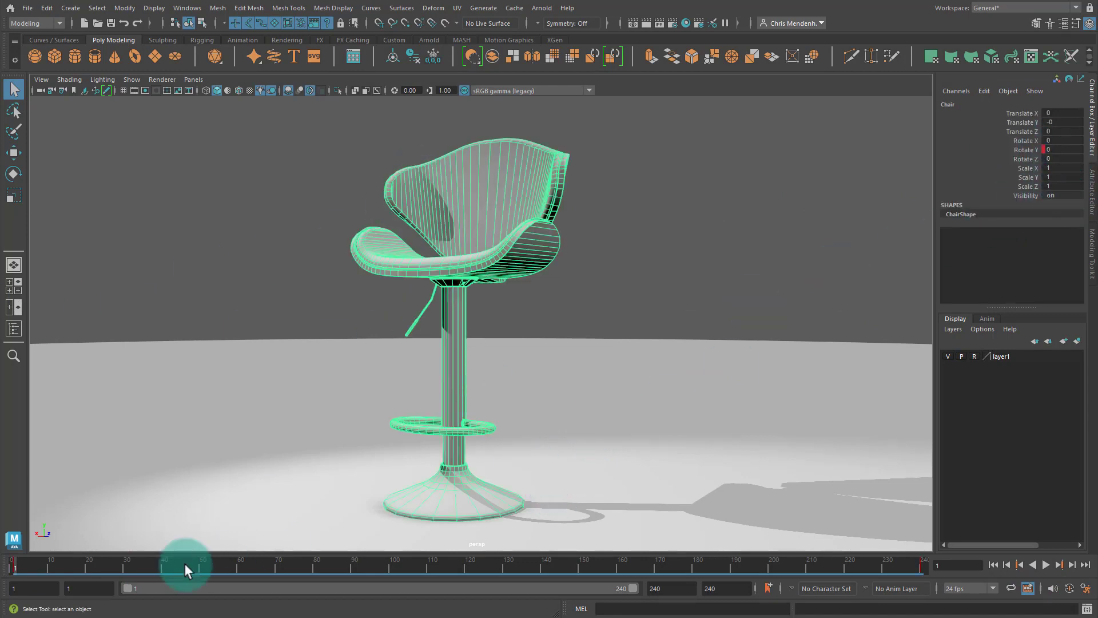
{"action": "left_click_drag", "start_coordinate": [113, 573], "coordinate": [919, 542]}
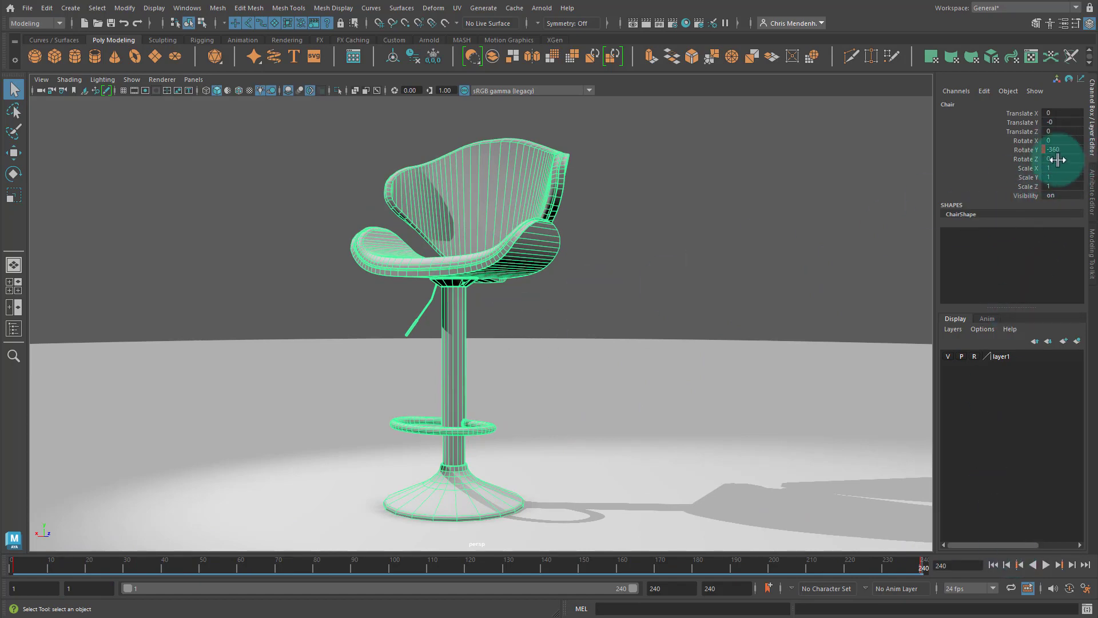
{"action": "left_click_drag", "start_coordinate": [915, 560], "coordinate": [282, 588]}
{"action": "key", "text": "alt+v"}
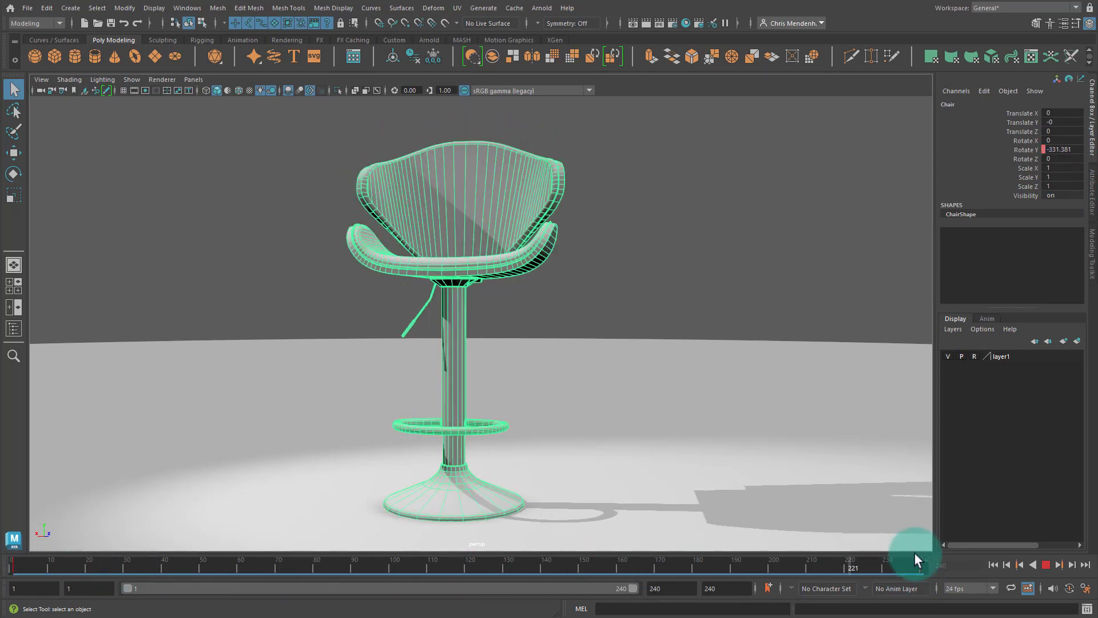
{"action": "left_click", "coordinate": [994, 565]}
{"action": "left_click", "coordinate": [1048, 565]}
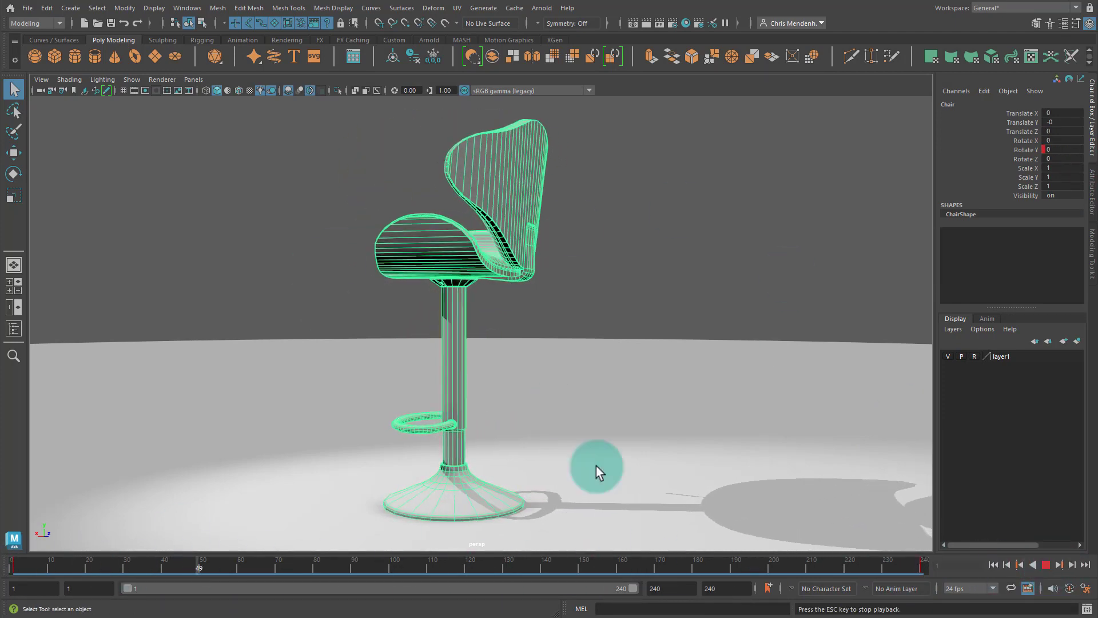
{"action": "left_click", "coordinate": [1047, 565]}
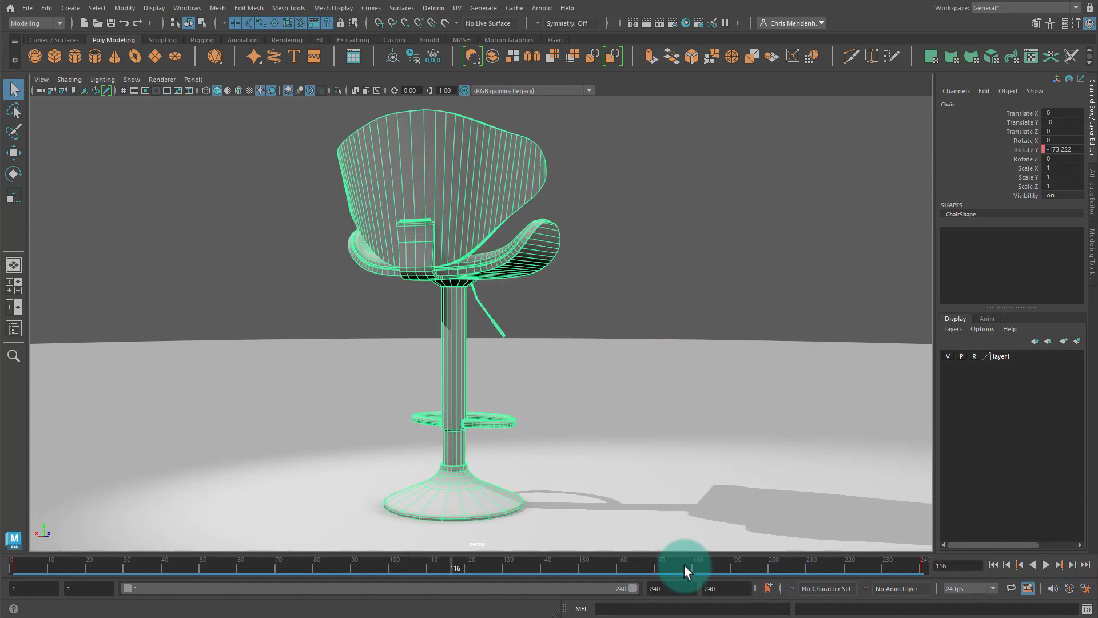
{"action": "key", "text": "alt+v"}
{"action": "left_click", "coordinate": [398, 488]}
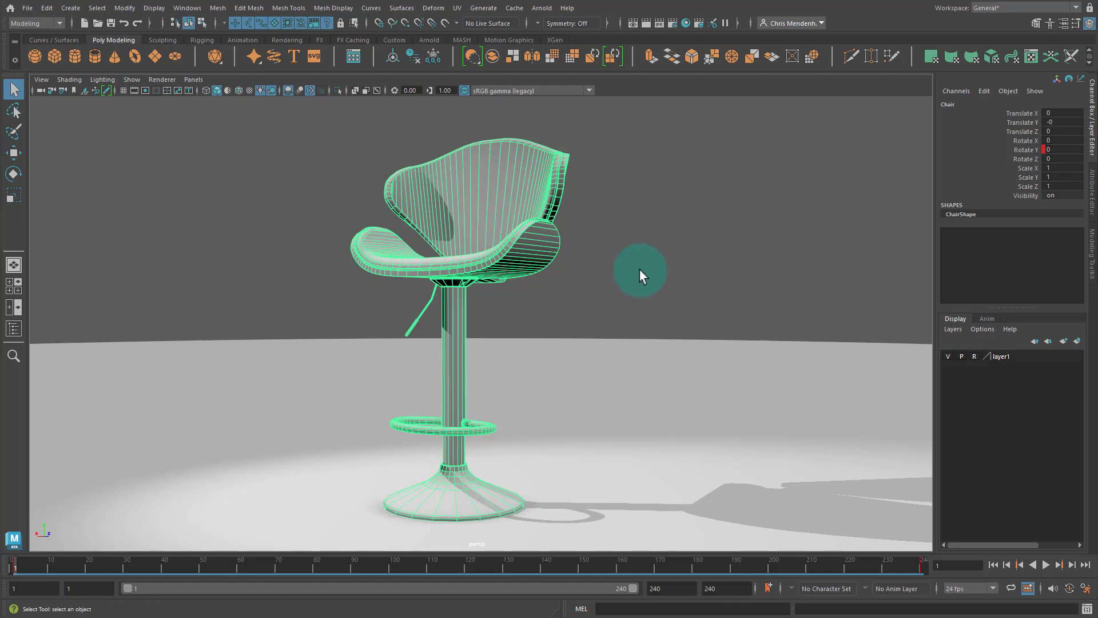
{"action": "left_click", "coordinate": [589, 317]}
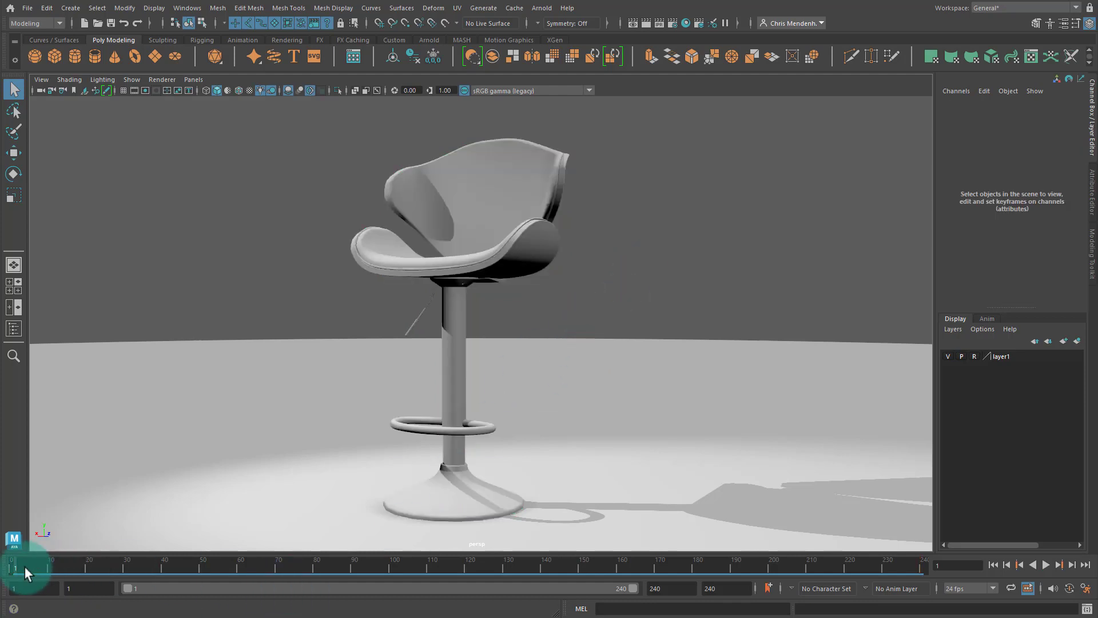
{"action": "key", "text": "alt+v"}
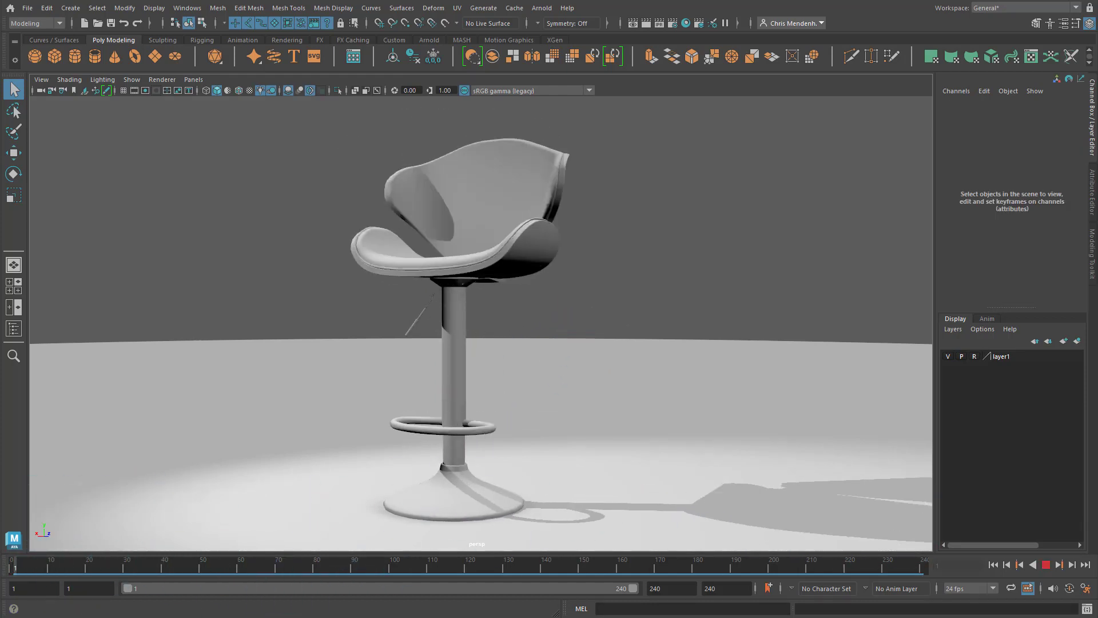
{"action": "key", "text": "alt+v"}
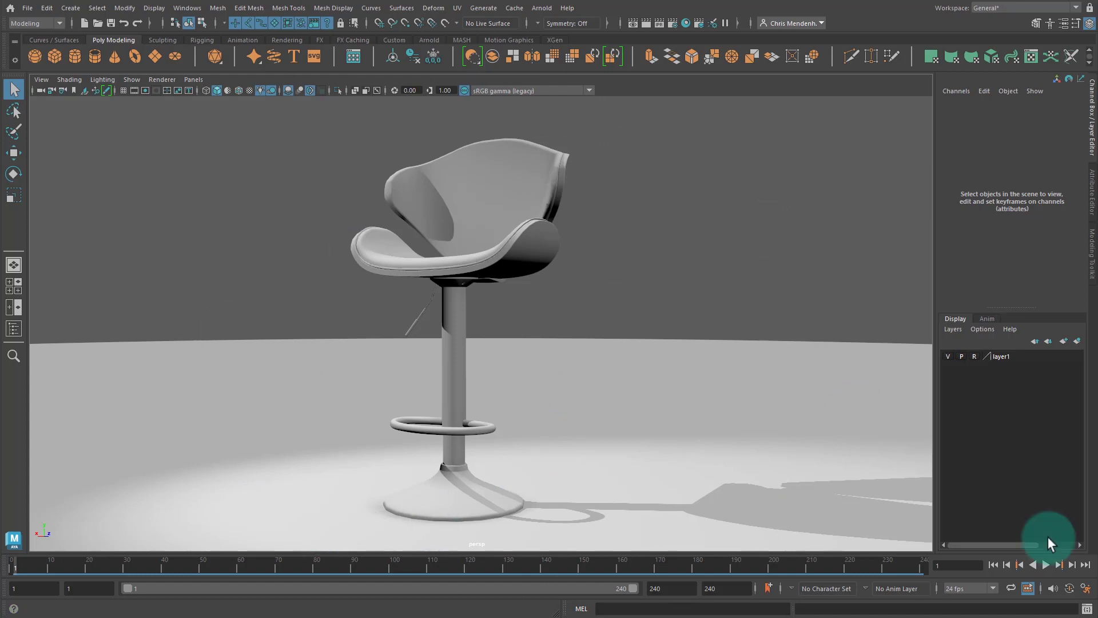
{"action": "left_click", "coordinate": [1047, 565]}
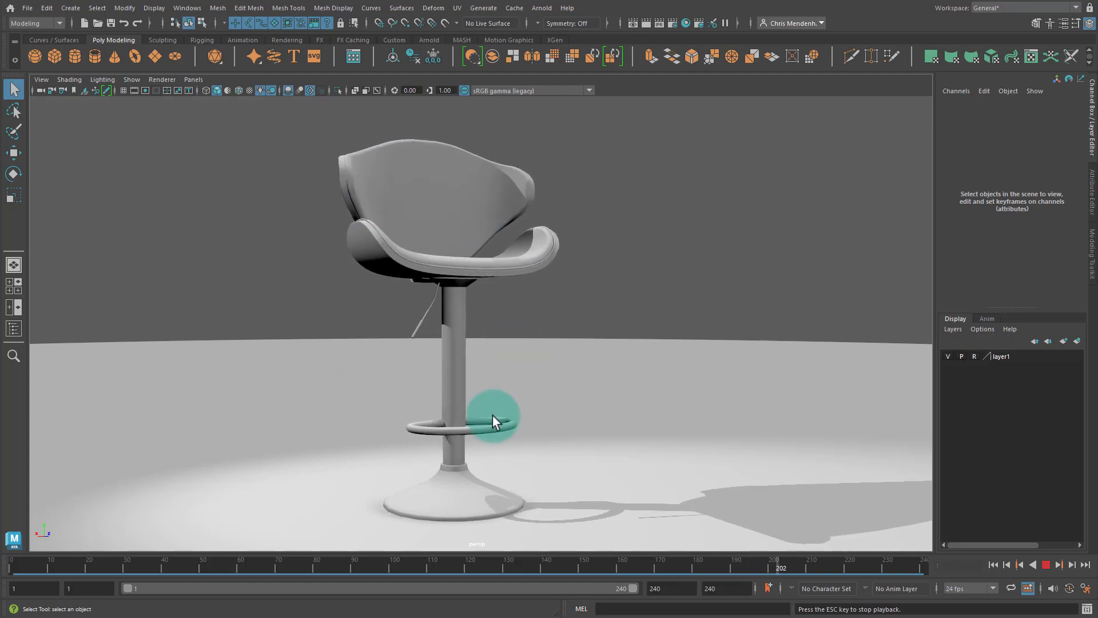
{"action": "left_click", "coordinate": [1045, 564]}
{"action": "left_click_drag", "start_coordinate": [193, 565], "coordinate": [12, 566]}
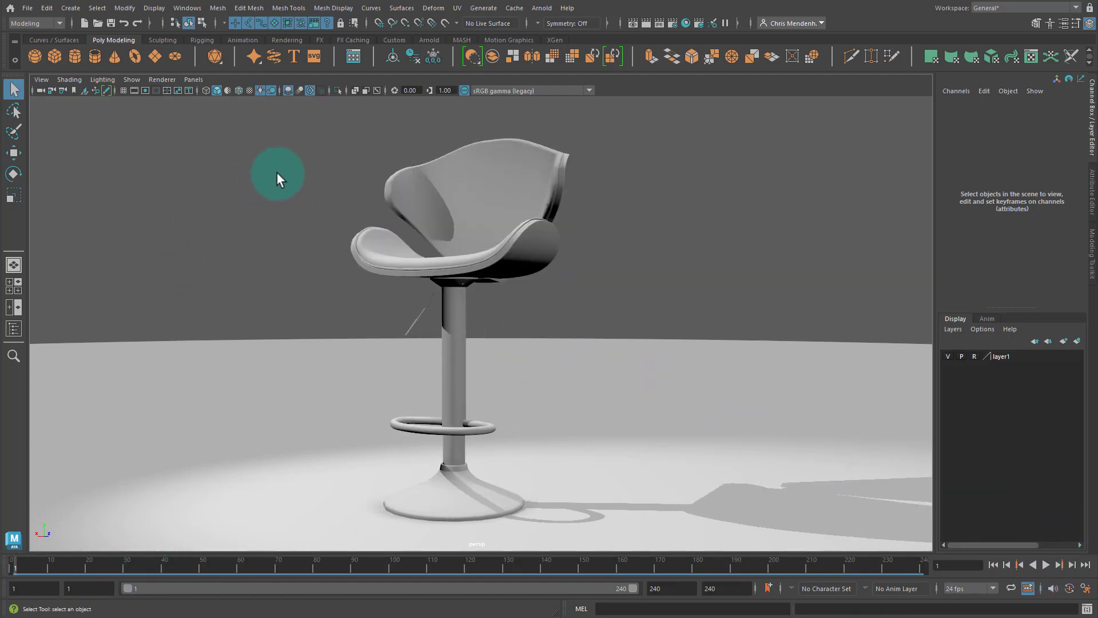
{"action": "left_click_drag", "start_coordinate": [286, 170], "coordinate": [643, 562]}
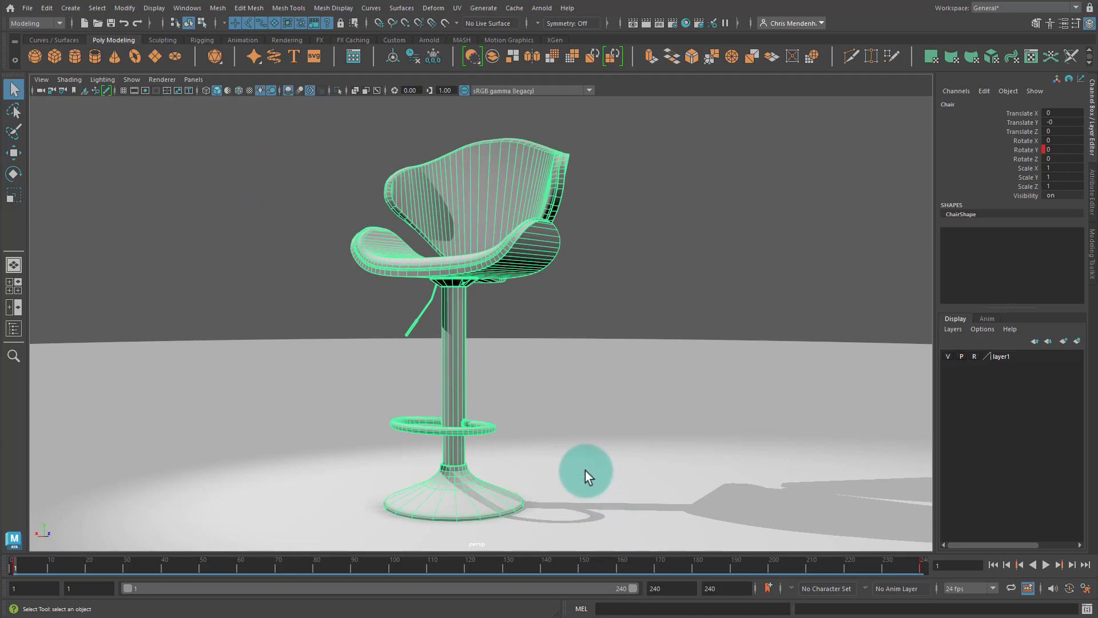
{"action": "mouse_move", "coordinate": [29, 572]}
{"action": "left_mouse_down"}
{"action": "mouse_move", "coordinate": [238, 558]}
{"action": "mouse_move", "coordinate": [970, 575]}
{"action": "mouse_move", "coordinate": [451, 557]}
{"action": "mouse_move", "coordinate": [13, 567]}
{"action": "left_mouse_up"}
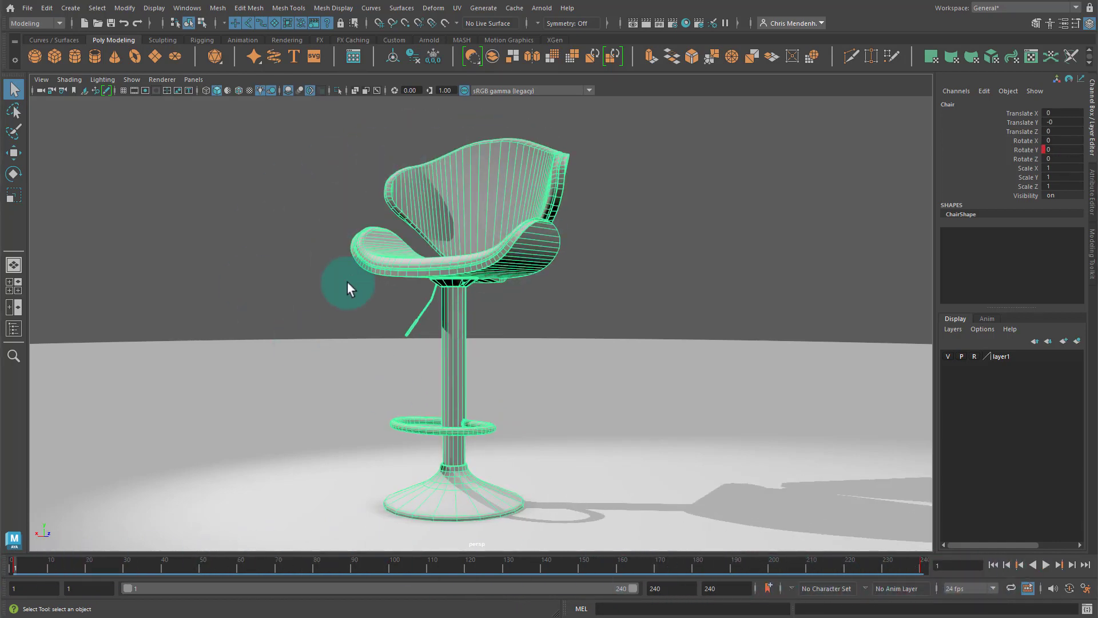
{"action": "key", "text": "alt+v"}
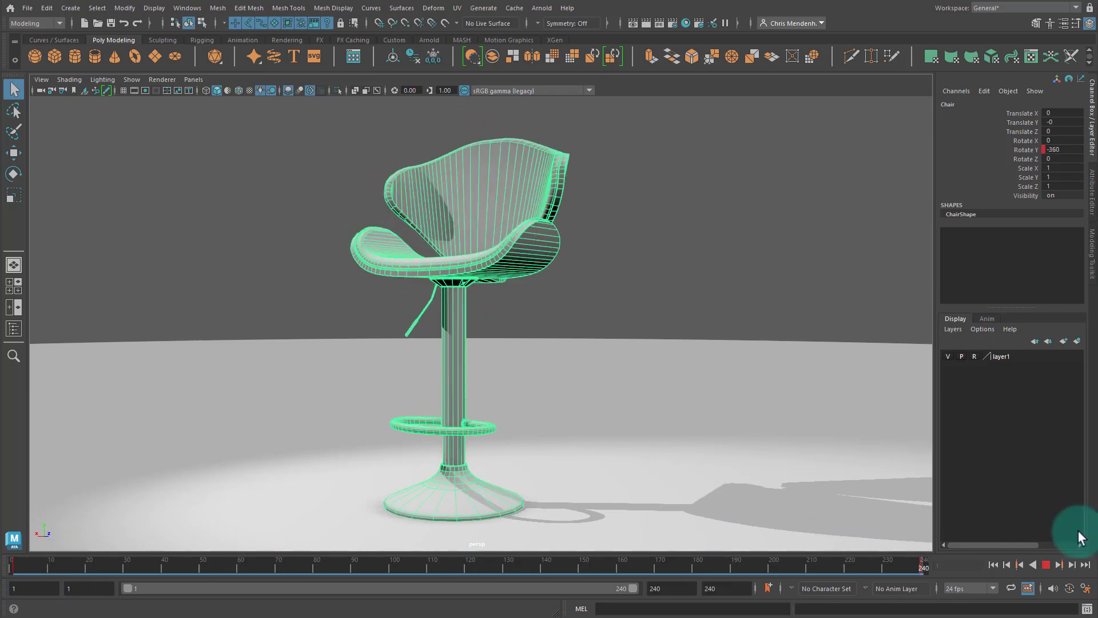
{"action": "key", "text": "Escape"}
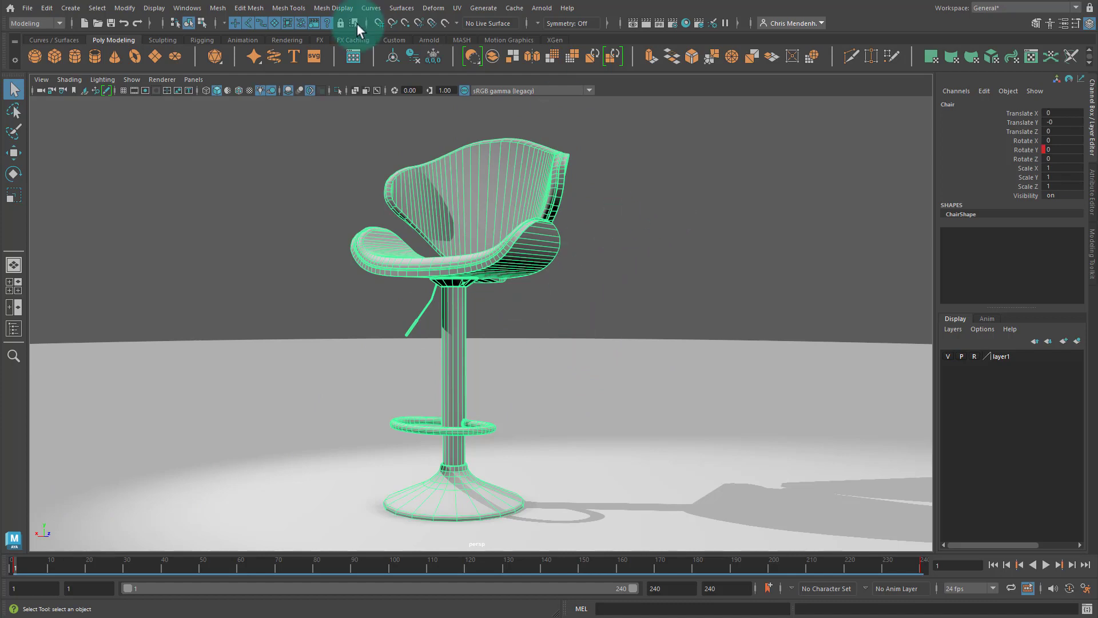
Step: Switch the renderer to Maya Hardware 2.0 with Render Mode set to Wire On Shaded
{"action": "left_click", "coordinate": [657, 113]}
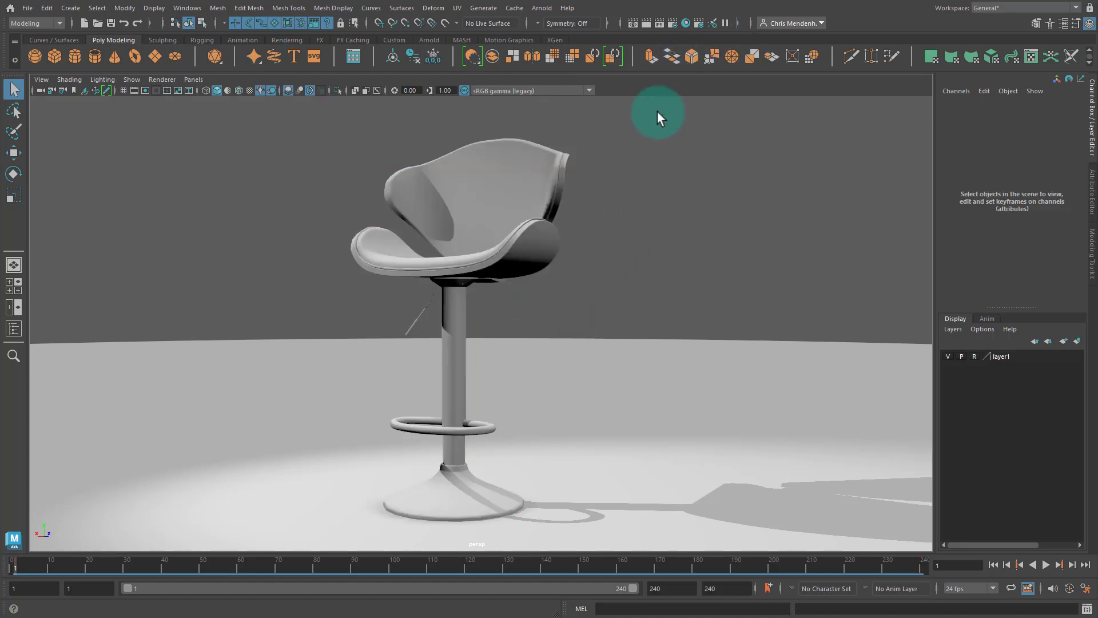
{"action": "left_click", "coordinate": [674, 24]}
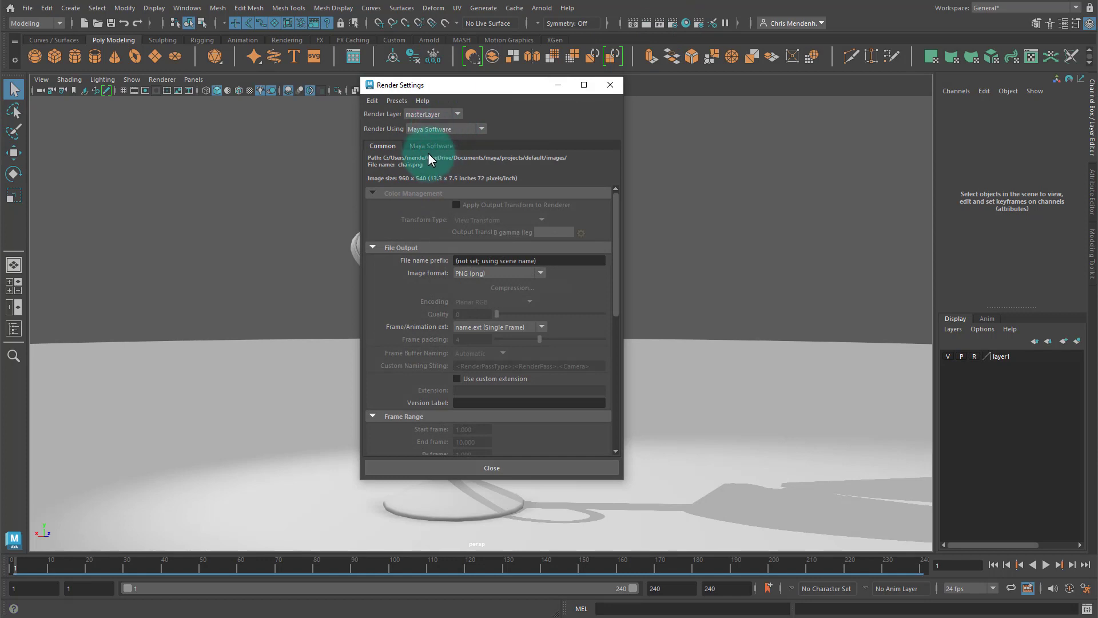
{"action": "left_click", "coordinate": [432, 127]}
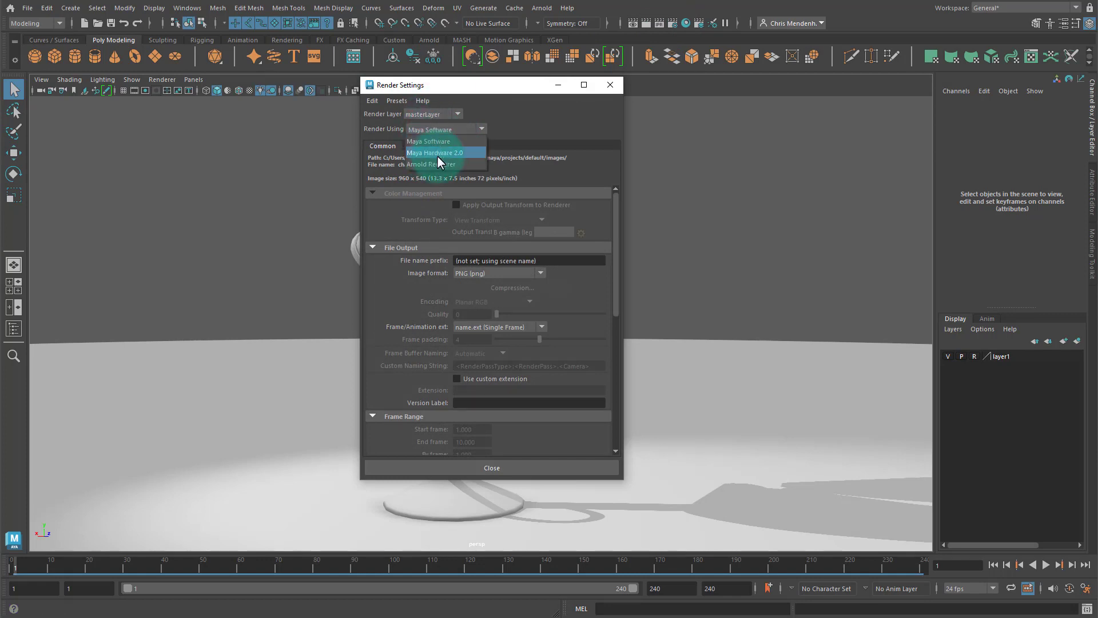
{"action": "left_click", "coordinate": [441, 152]}
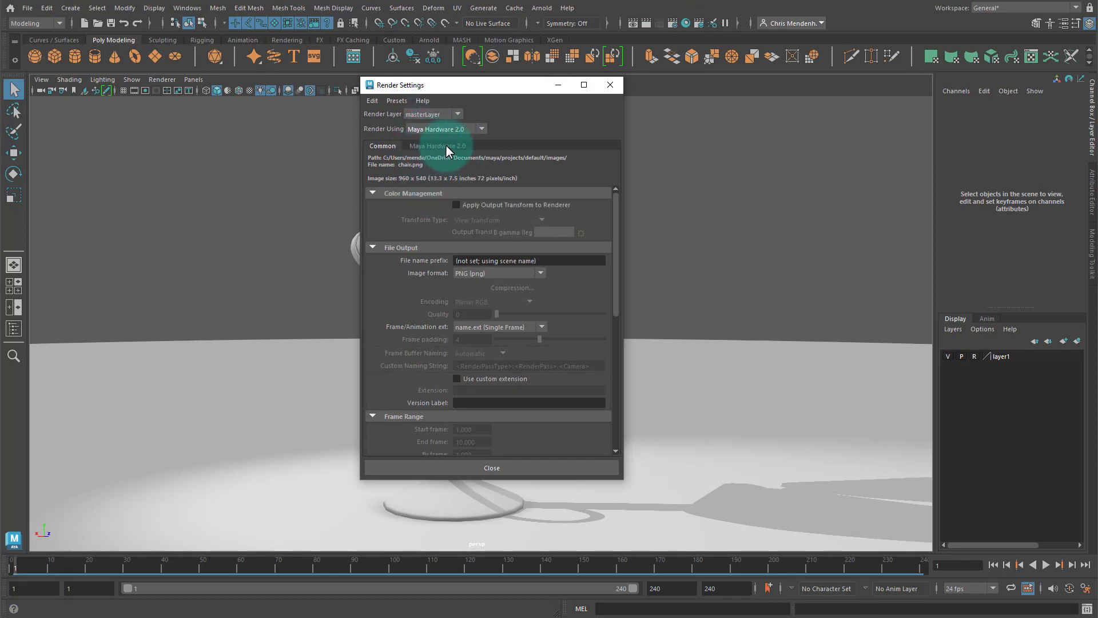
{"action": "left_click", "coordinate": [440, 146]}
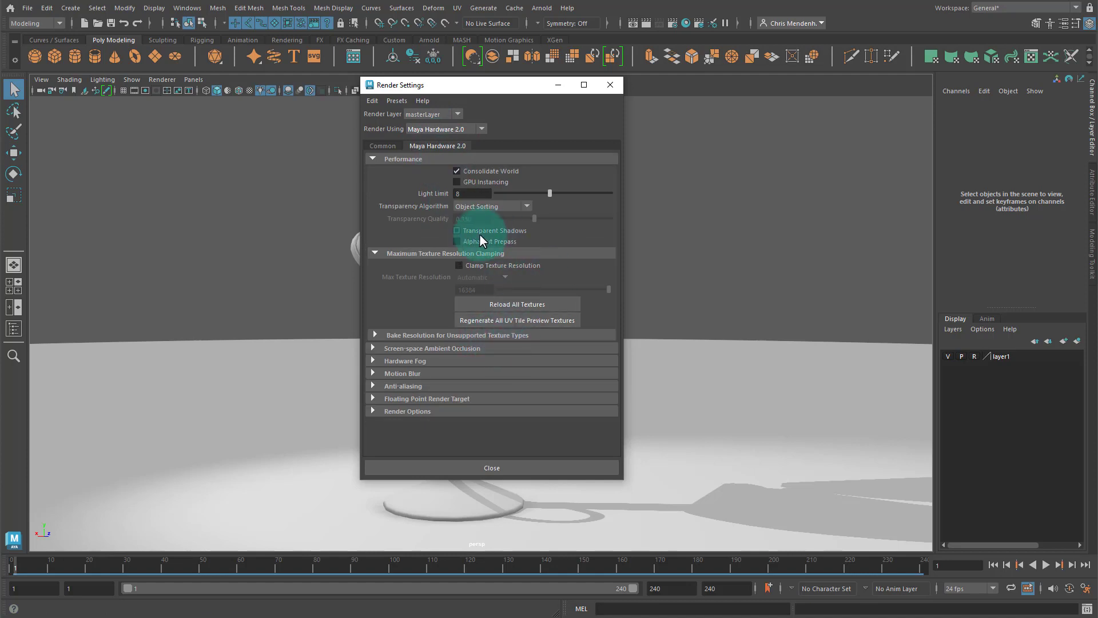
{"action": "left_click", "coordinate": [404, 411]}
{"action": "scroll", "coordinate": [500, 356], "scroll_direction": "down", "scroll_amount": 4}
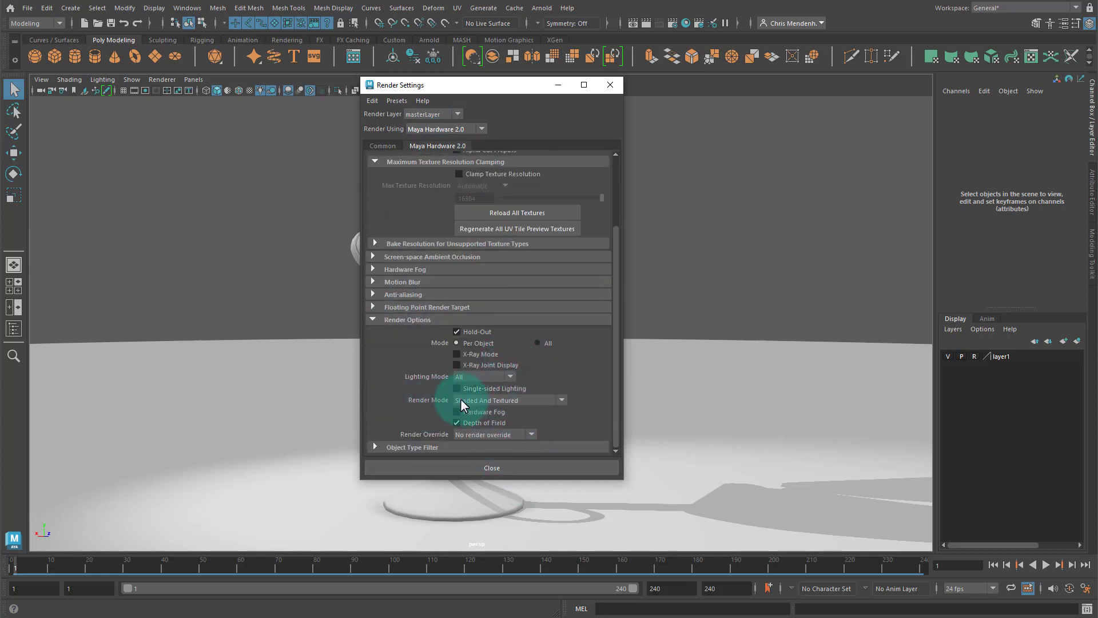
{"action": "left_click", "coordinate": [507, 400]}
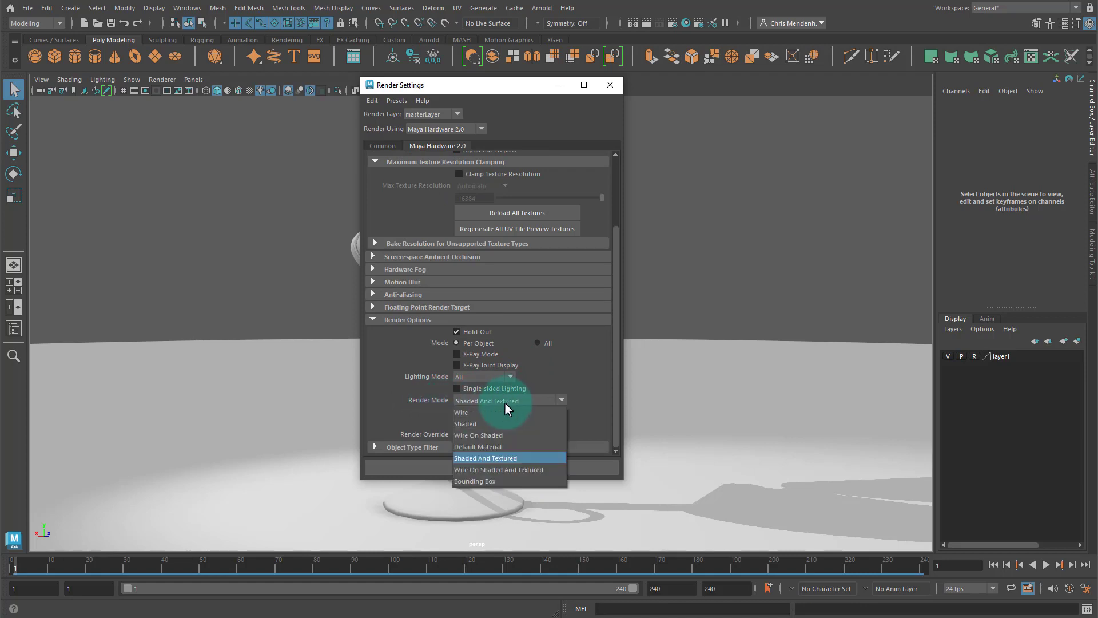
{"action": "left_click", "coordinate": [499, 434]}
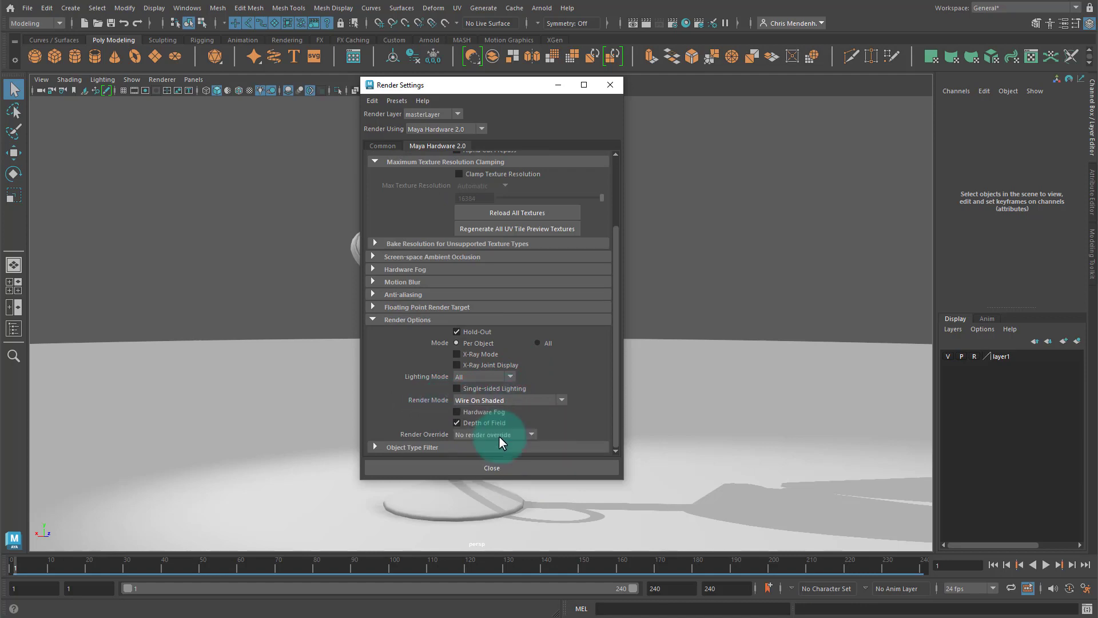
{"action": "left_click", "coordinate": [478, 467]}
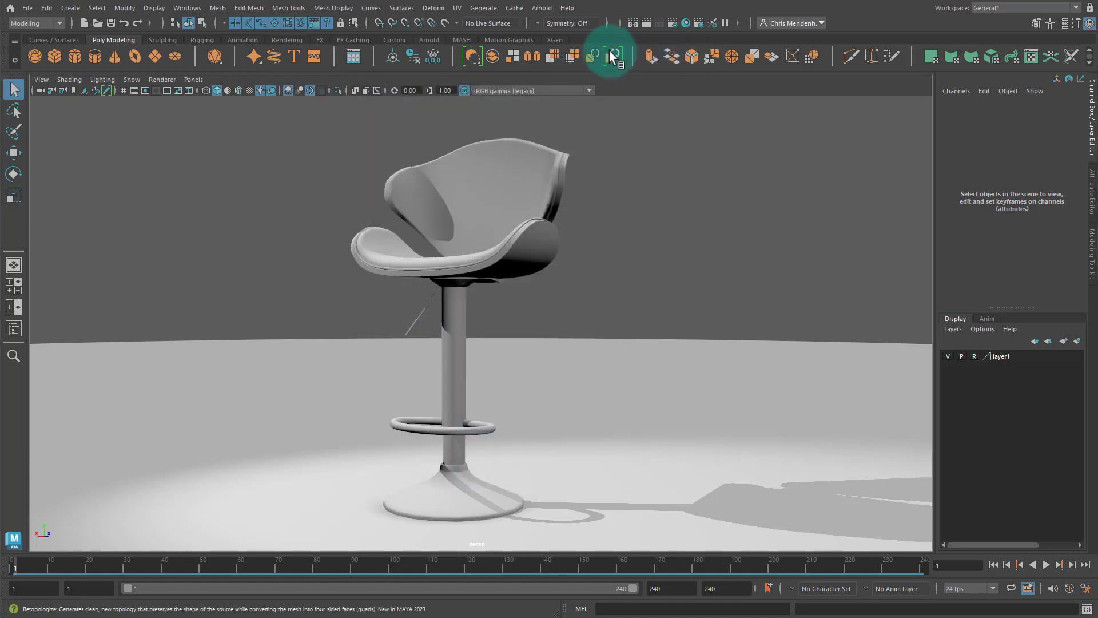
Step: Render frame 1 to preview the wireframe-on-shaded stool, then close the Render View
{"action": "left_click", "coordinate": [647, 26]}
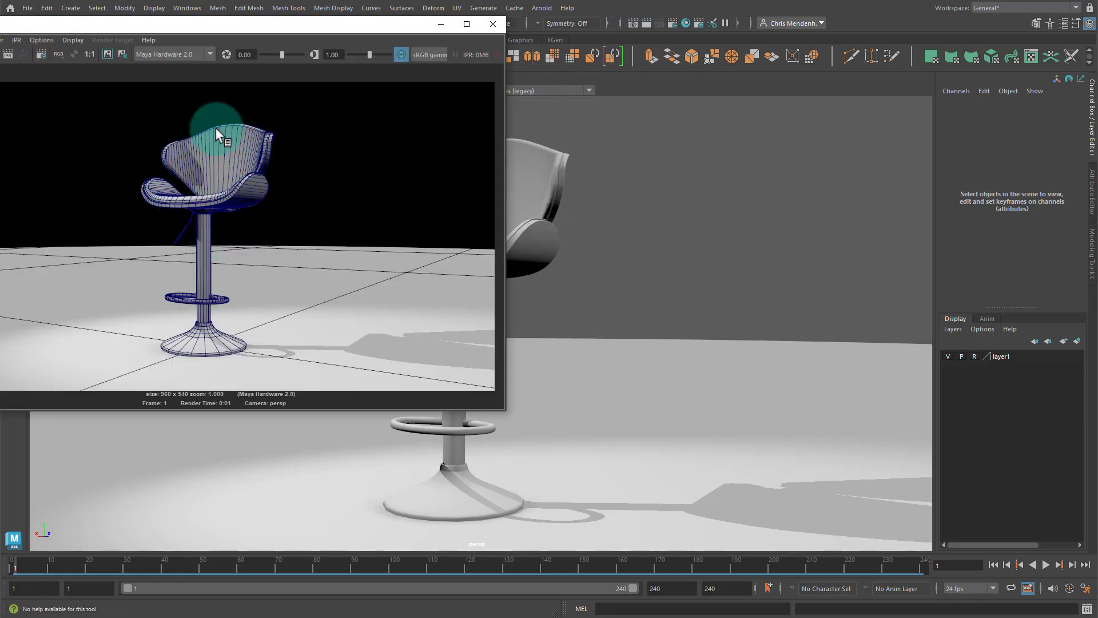
{"action": "left_click", "coordinate": [493, 23]}
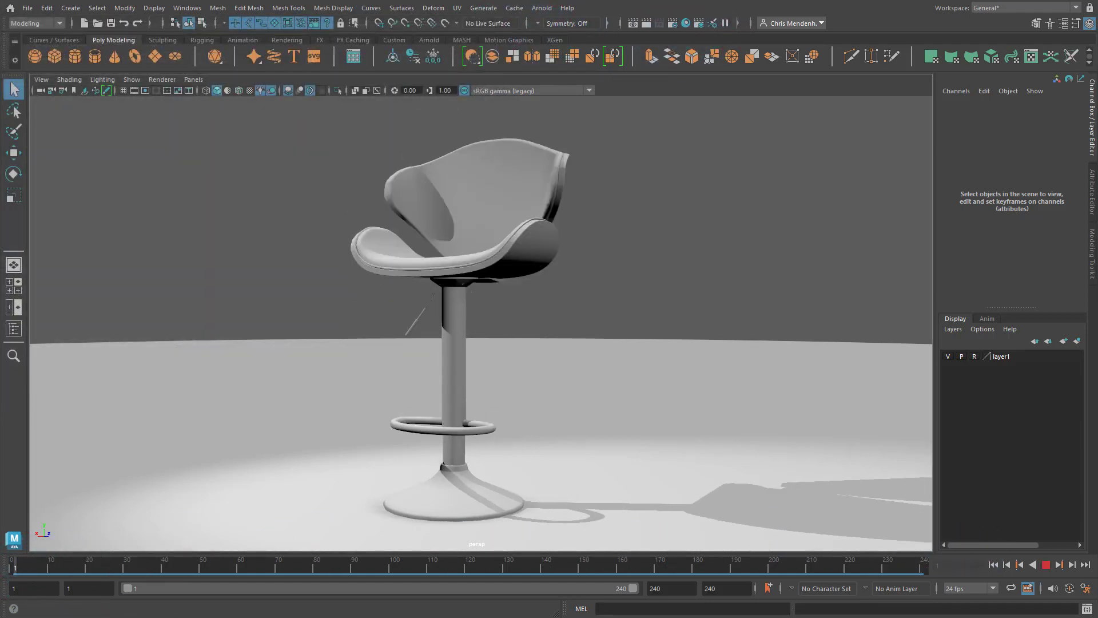
Step: Change the hardware Render Mode to Shaded And Textured and close Render Settings
{"action": "left_click", "coordinate": [673, 22]}
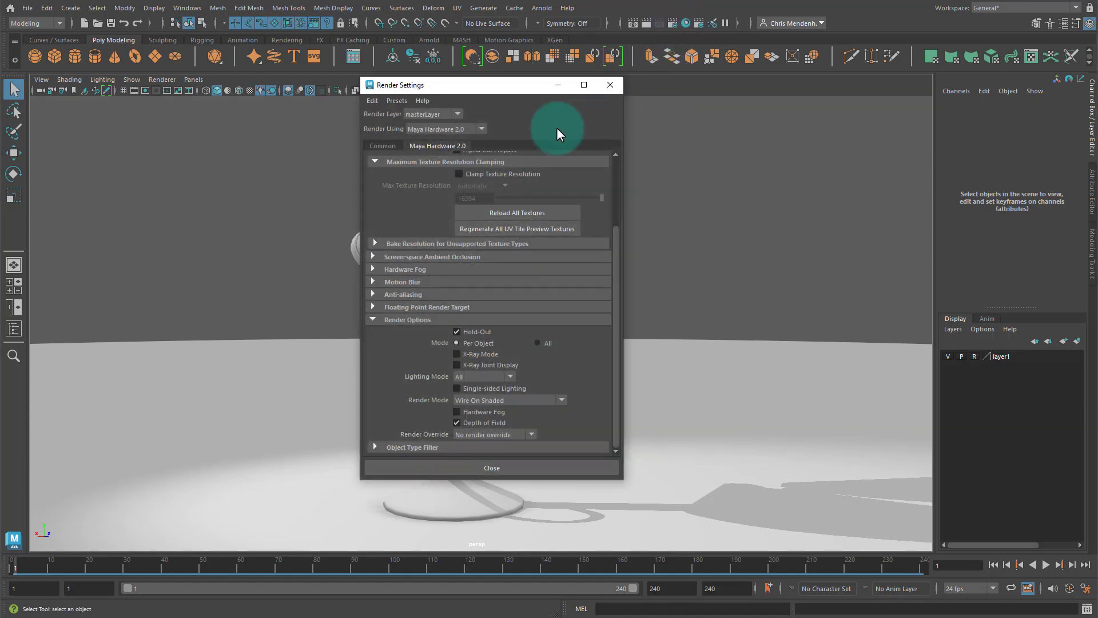
{"action": "left_click", "coordinate": [507, 399]}
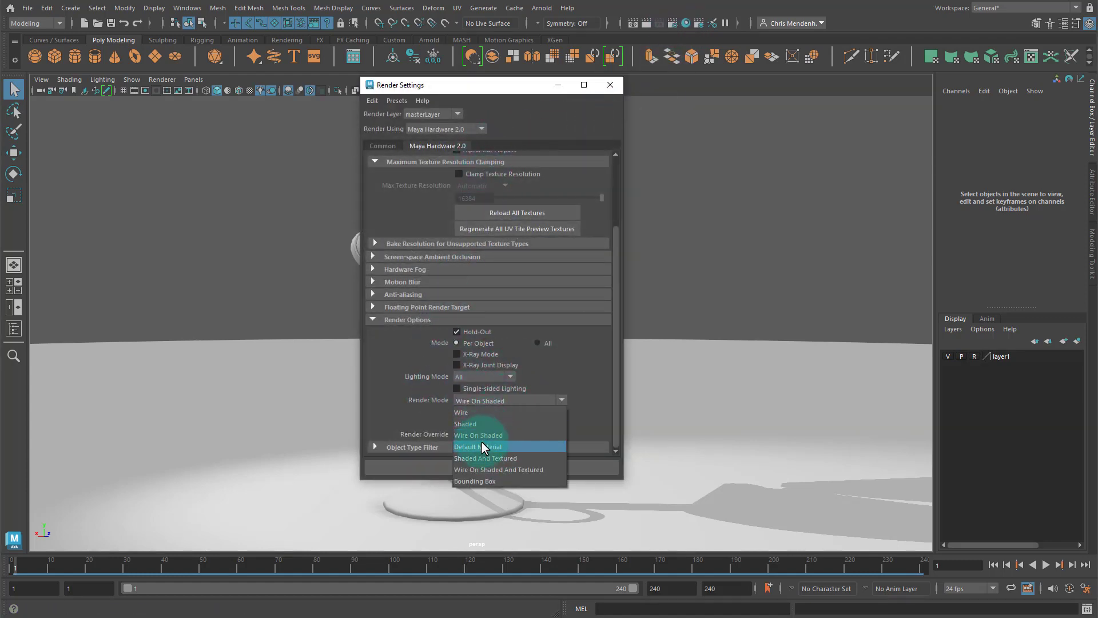
{"action": "left_click", "coordinate": [481, 425]}
{"action": "left_click", "coordinate": [479, 398]}
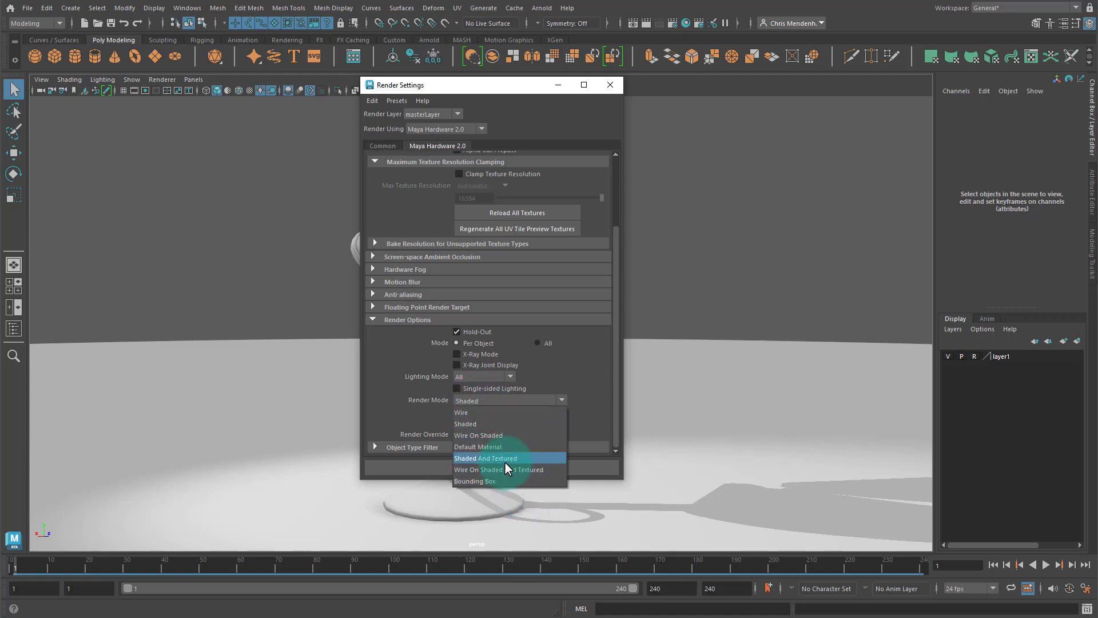
{"action": "left_click", "coordinate": [504, 460]}
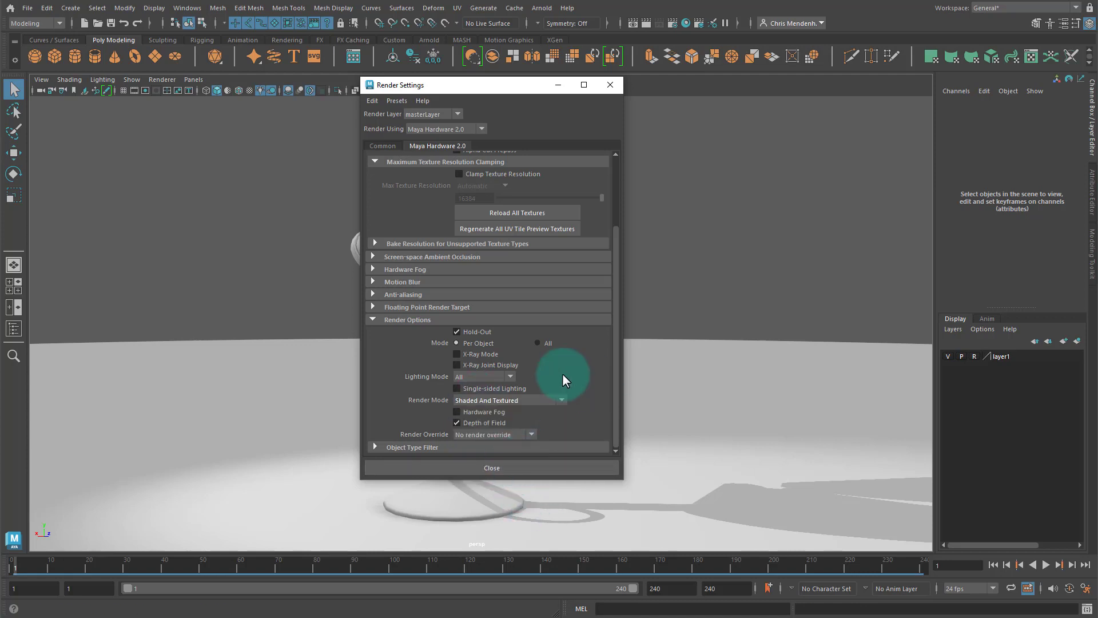
{"action": "left_click", "coordinate": [611, 90]}
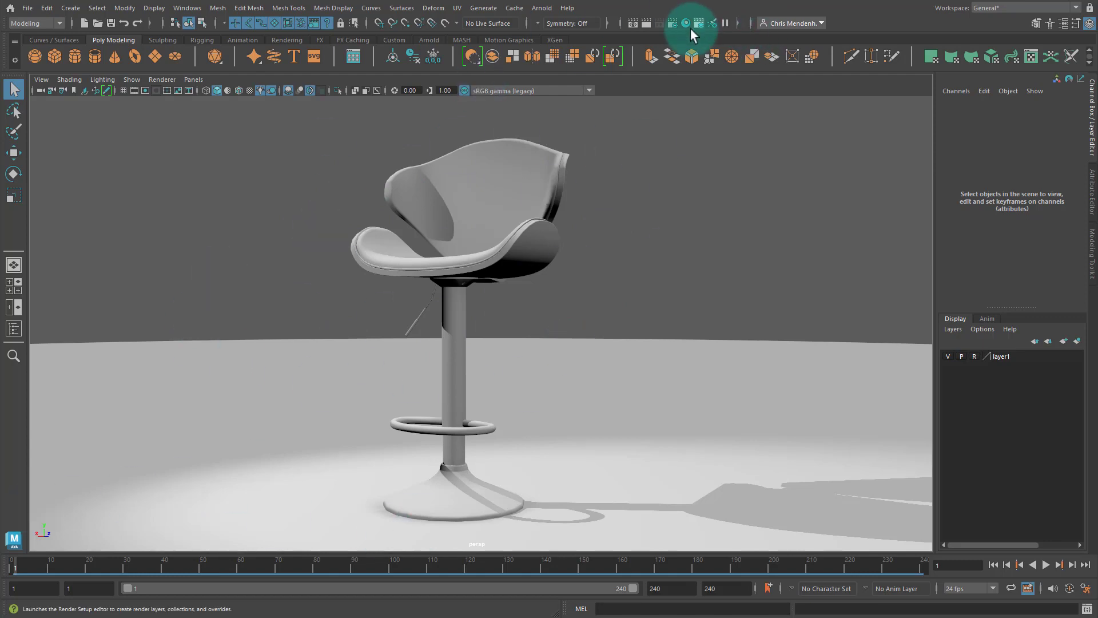
Step: Reopen Render Settings to confirm Shaded And Textured is still the Render Mode
{"action": "left_click", "coordinate": [674, 20]}
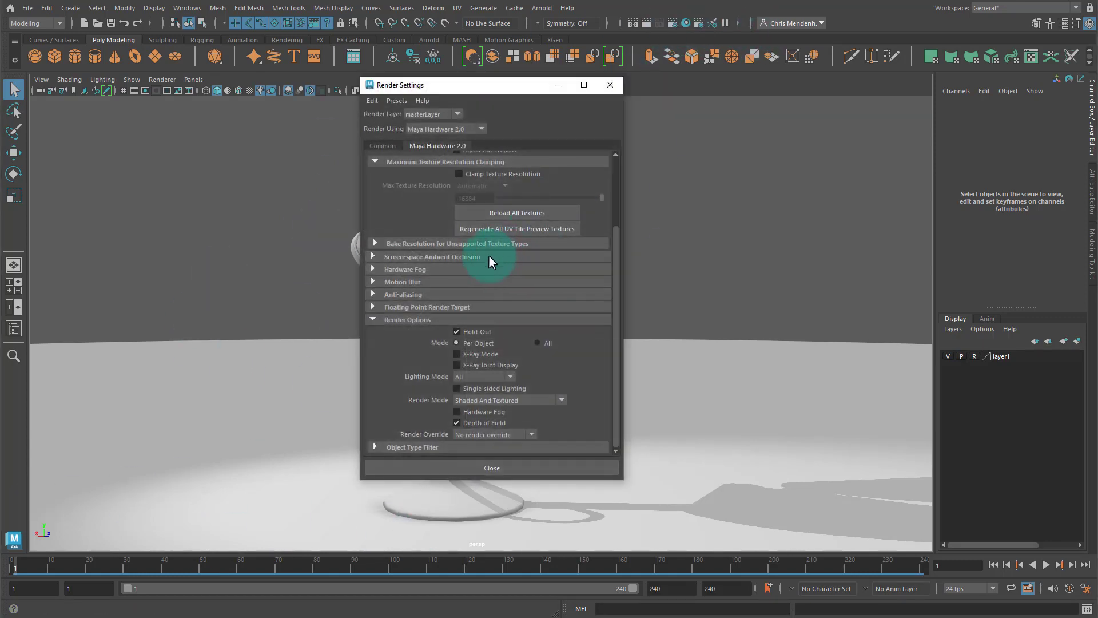
{"action": "left_click", "coordinate": [495, 400]}
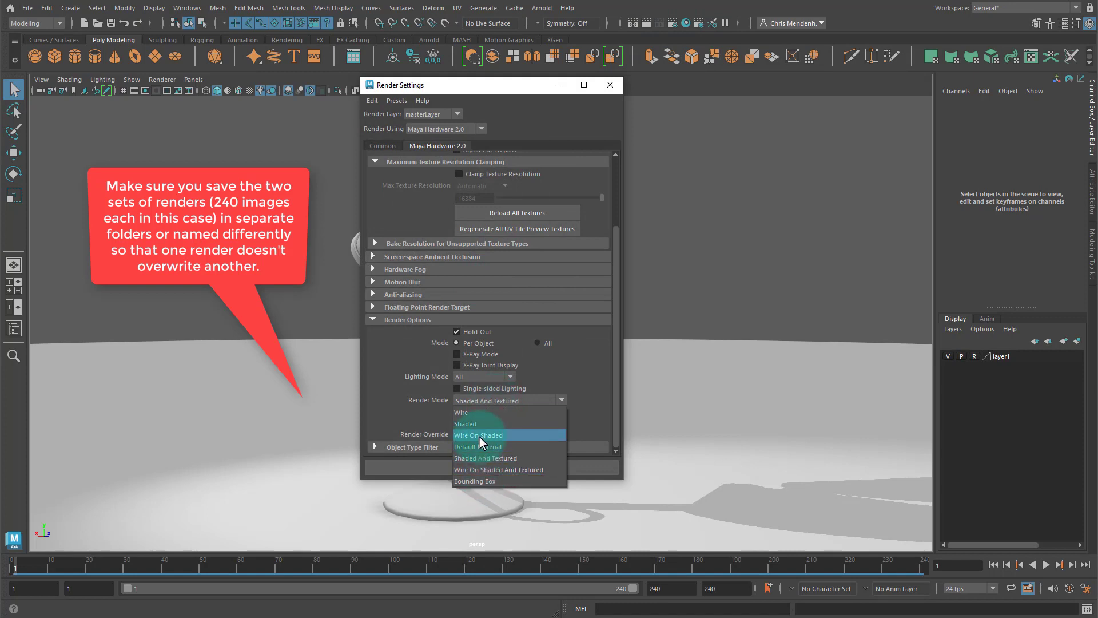
{"action": "left_click", "coordinate": [621, 332]}
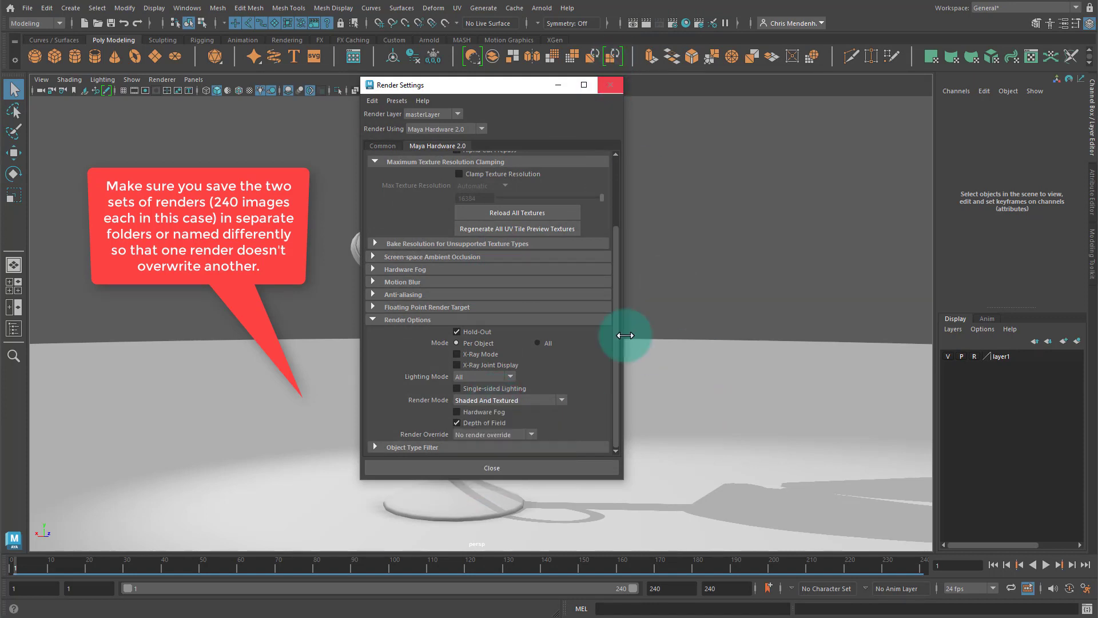
{"action": "left_click", "coordinate": [495, 473]}
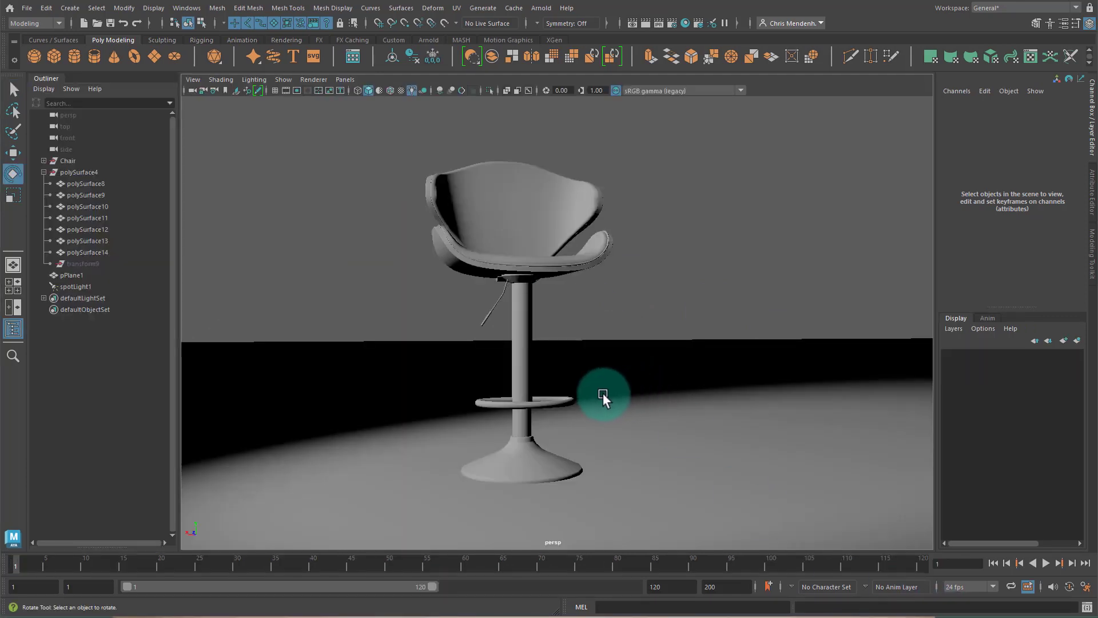
Step: Switch to default shaded lighting and remove two leftover entries via Delete All by Type
{"action": "left_click_drag", "start_coordinate": [656, 358], "coordinate": [568, 355], "text": "alt"}
{"action": "key", "text": "5"}
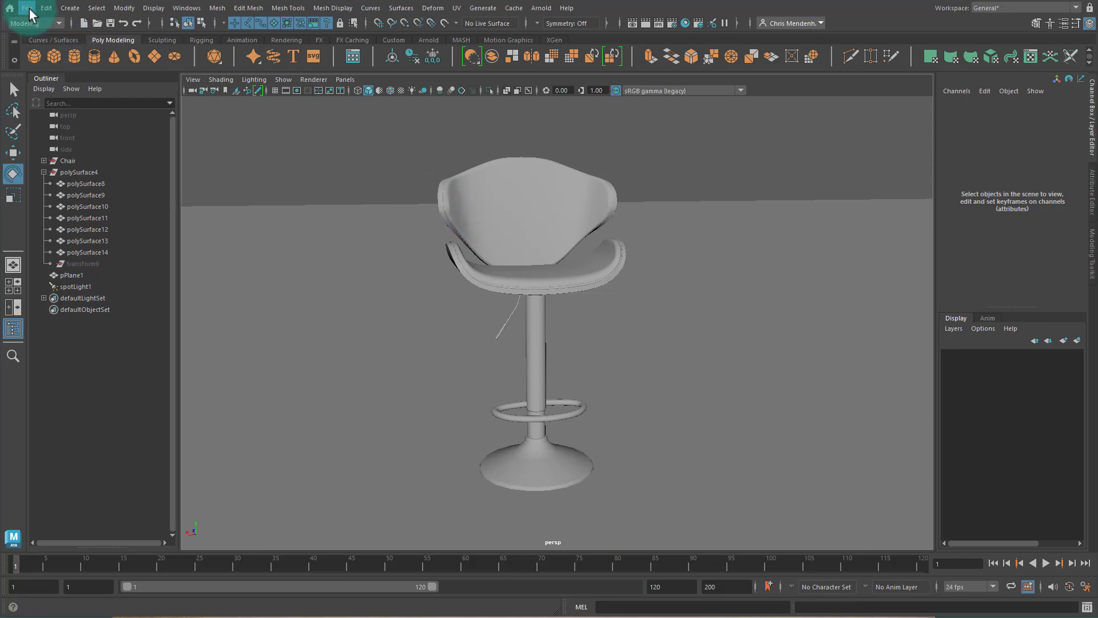
{"action": "left_click", "coordinate": [44, 8]}
{"action": "mouse_move", "coordinate": [181, 154]}
{"action": "left_click", "coordinate": [238, 166]}
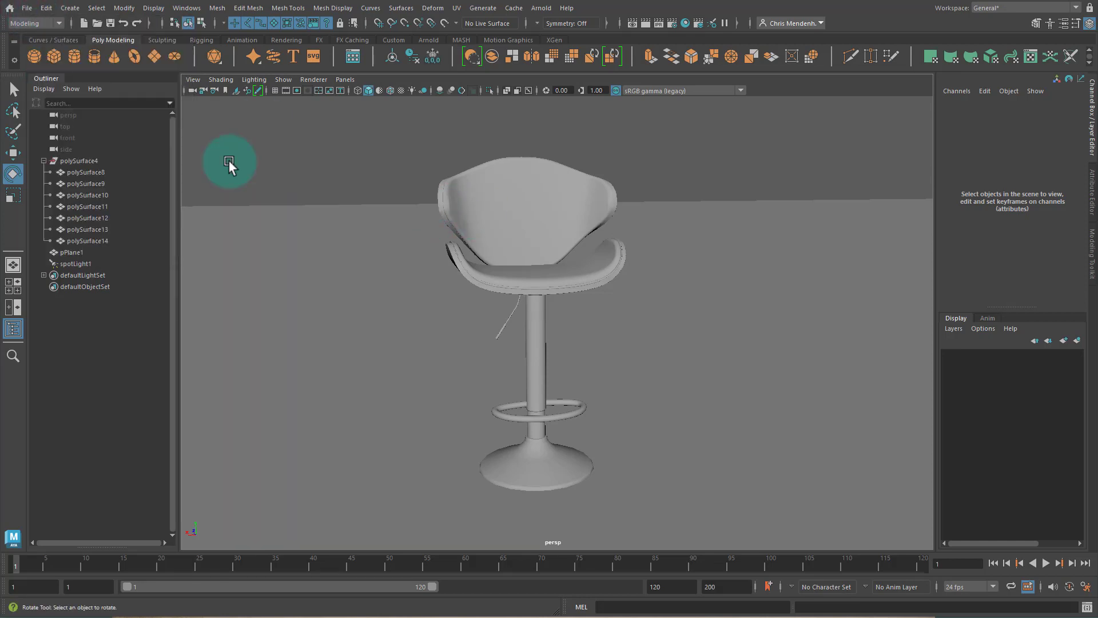
Step: Put pPlane1 on a new display layer, layer1, set to reference
{"action": "left_click", "coordinate": [525, 230]}
{"action": "left_click", "coordinate": [522, 286]}
{"action": "left_click", "coordinate": [599, 289]}
{"action": "left_click", "coordinate": [767, 295]}
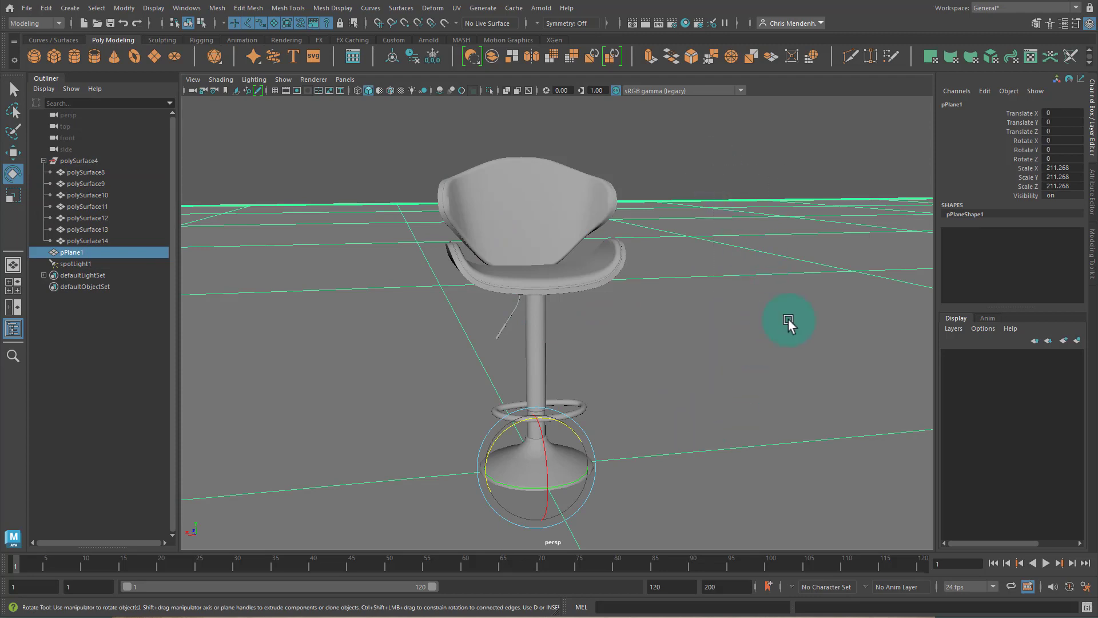
{"action": "left_click", "coordinate": [1077, 340]}
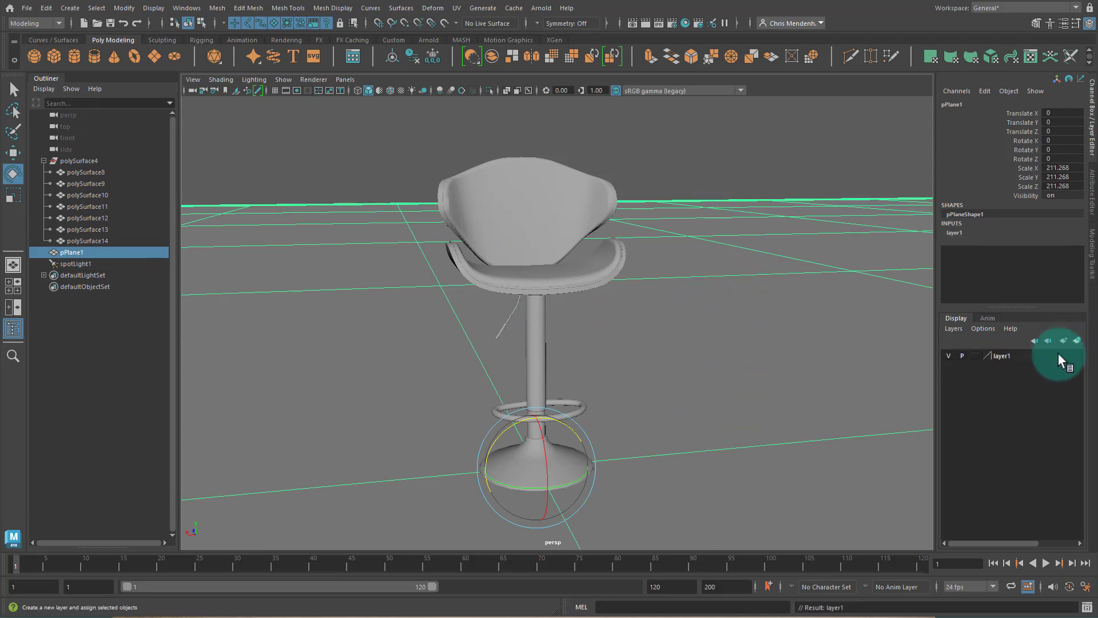
{"action": "left_click", "coordinate": [975, 356]}
{"action": "left_click", "coordinate": [976, 356]}
{"action": "left_click", "coordinate": [742, 160]}
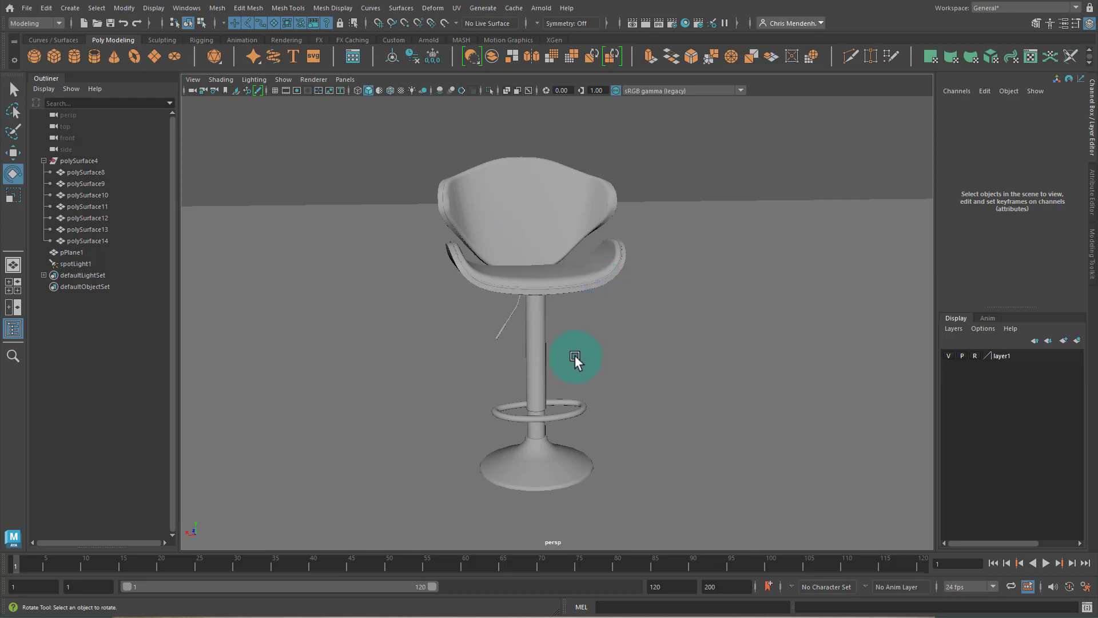
{"action": "left_click_drag", "start_coordinate": [559, 392], "coordinate": [528, 397], "text": "alt"}
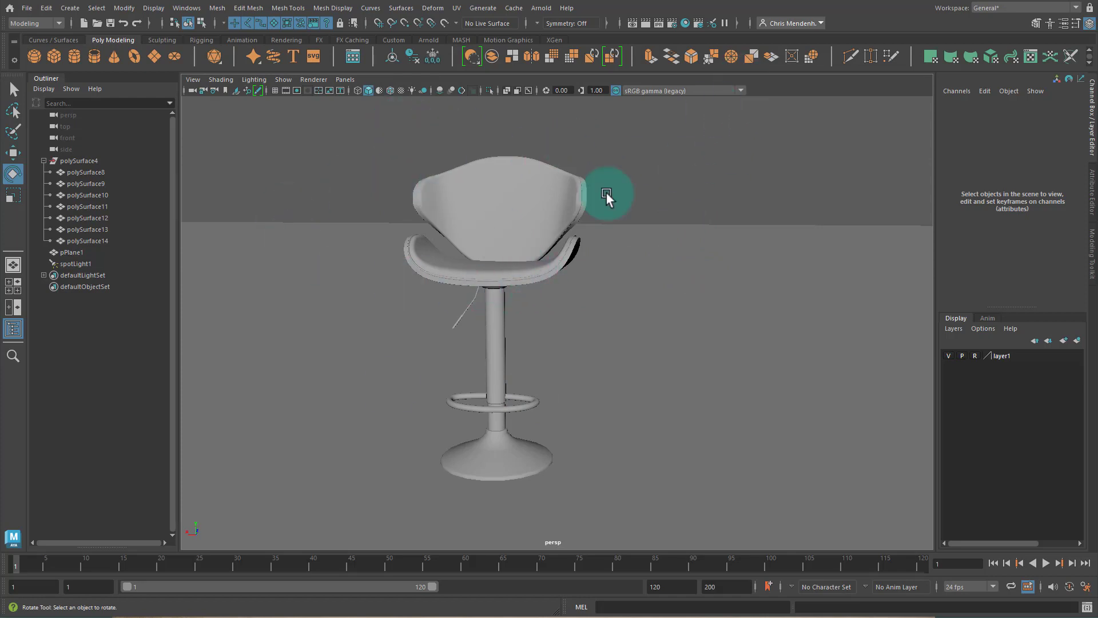
Step: Create a polygon cube, stretch it into a tall column, and move it left along X
{"action": "scroll", "coordinate": [419, 362], "scroll_direction": "down", "scroll_amount": 5}
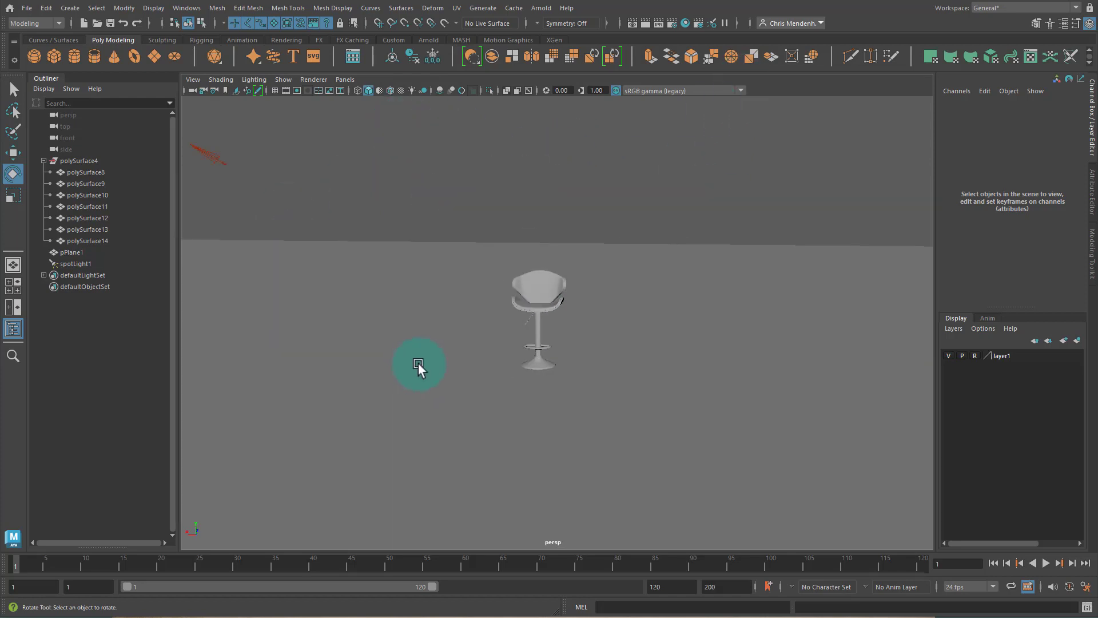
{"action": "scroll", "coordinate": [422, 360], "scroll_direction": "up", "scroll_amount": 2}
{"action": "left_click", "coordinate": [57, 54]}
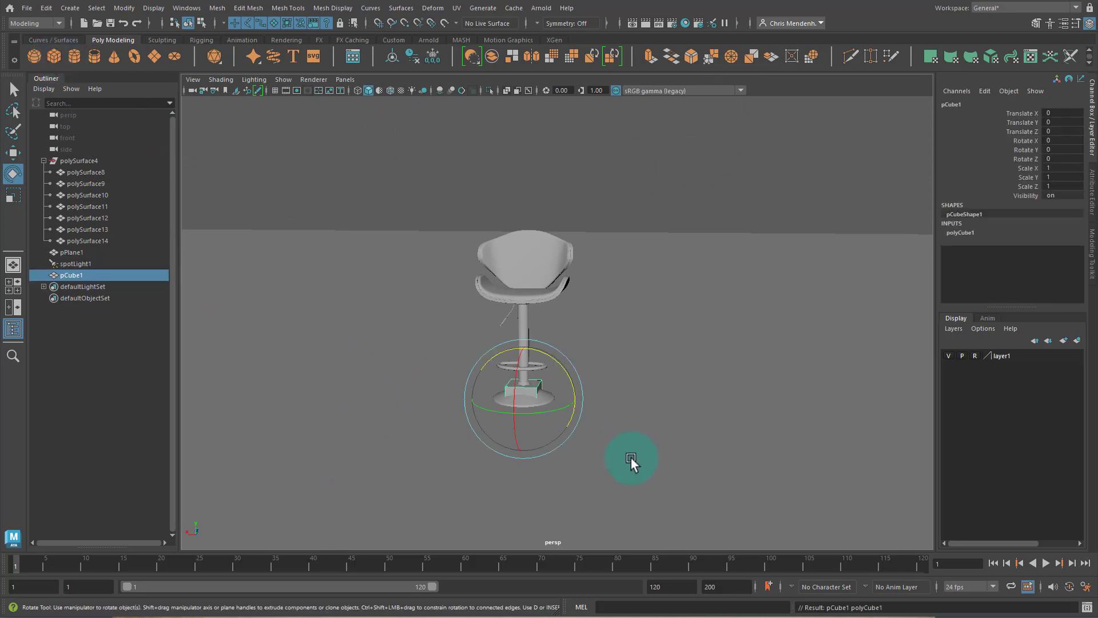
{"action": "key", "text": "r"}
{"action": "left_click_drag", "start_coordinate": [522, 382], "coordinate": [539, 397]}
{"action": "key", "text": "w"}
{"action": "left_click_drag", "start_coordinate": [465, 393], "coordinate": [319, 231]}
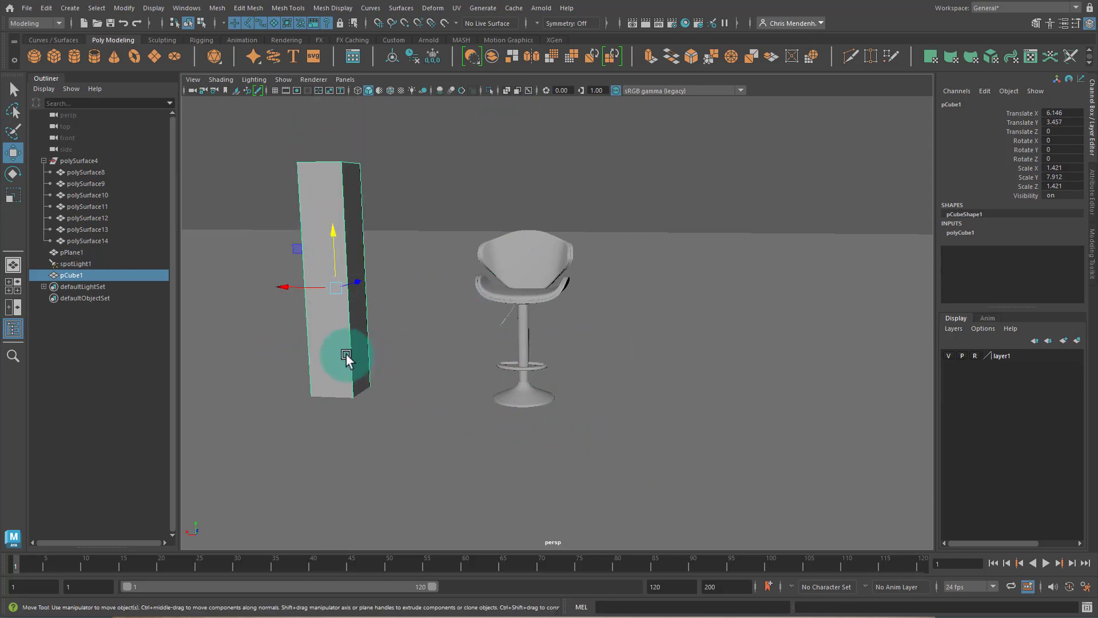
{"action": "left_click", "coordinate": [361, 153]}
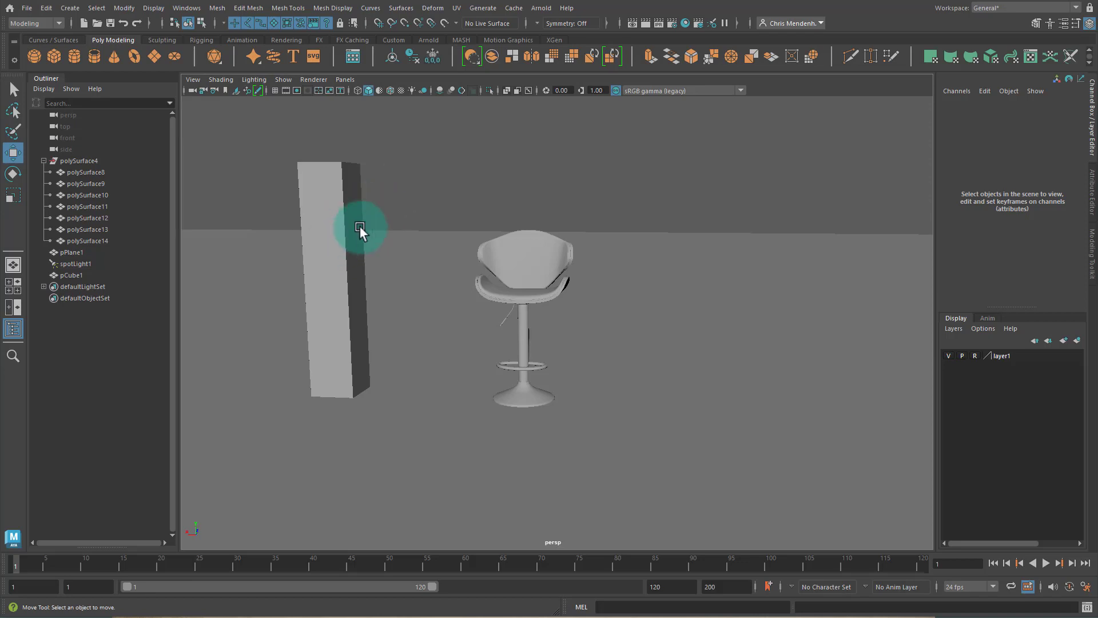
Step: Squash, lower and enlarge the column, then delete the cube from the scene
{"action": "left_click_drag", "start_coordinate": [346, 282], "coordinate": [583, 328], "text": "alt"}
{"action": "scroll", "coordinate": [582, 328], "scroll_direction": "up", "scroll_amount": 5}
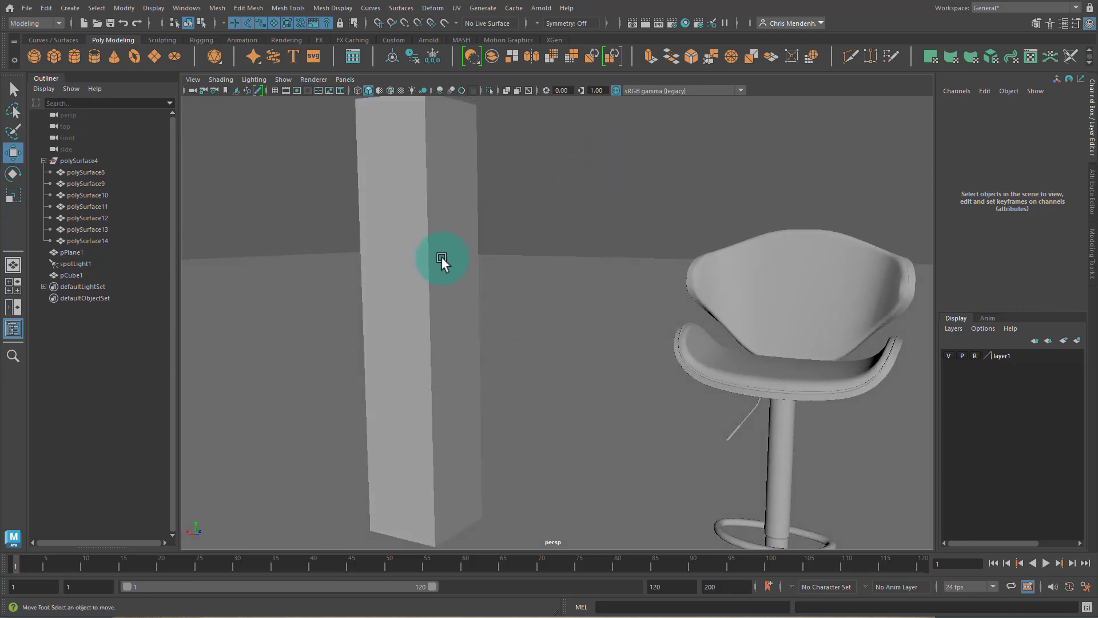
{"action": "left_click_drag", "start_coordinate": [466, 251], "coordinate": [484, 348], "text": "alt"}
{"action": "left_click", "coordinate": [434, 338]}
{"action": "scroll", "coordinate": [385, 319], "scroll_direction": "down", "scroll_amount": 3}
{"action": "key", "text": "r"}
{"action": "scroll", "coordinate": [484, 380], "scroll_direction": "down", "scroll_amount": 3}
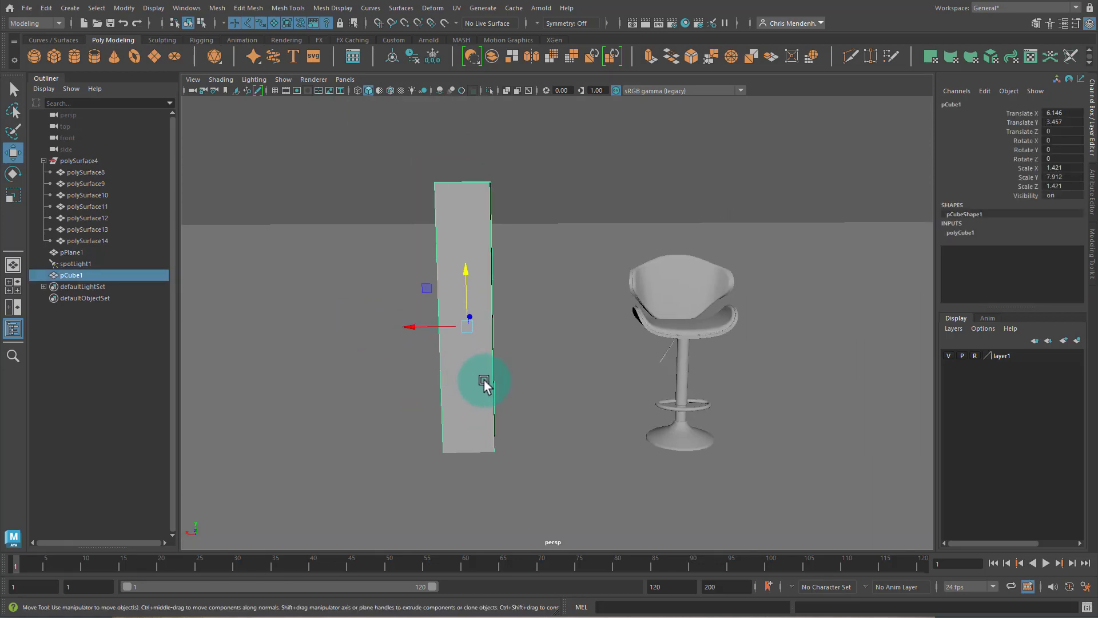
{"action": "left_click_drag", "start_coordinate": [465, 276], "coordinate": [463, 313]}
{"action": "key", "text": "w"}
{"action": "left_click_drag", "start_coordinate": [468, 274], "coordinate": [444, 355]}
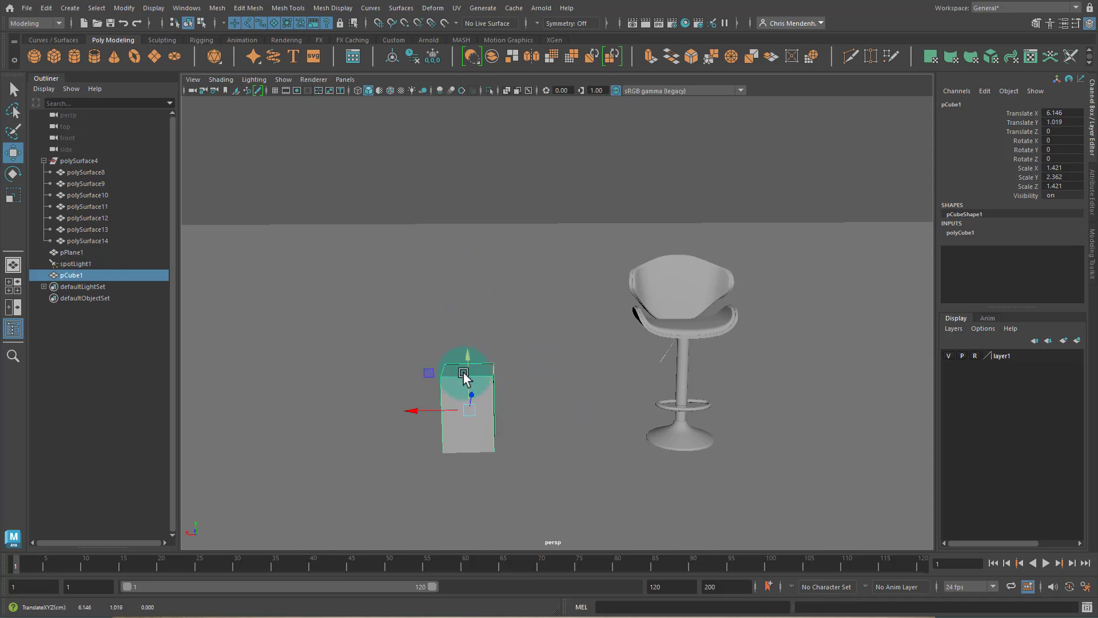
{"action": "key", "text": "r"}
{"action": "left_click_drag", "start_coordinate": [478, 419], "coordinate": [796, 461]}
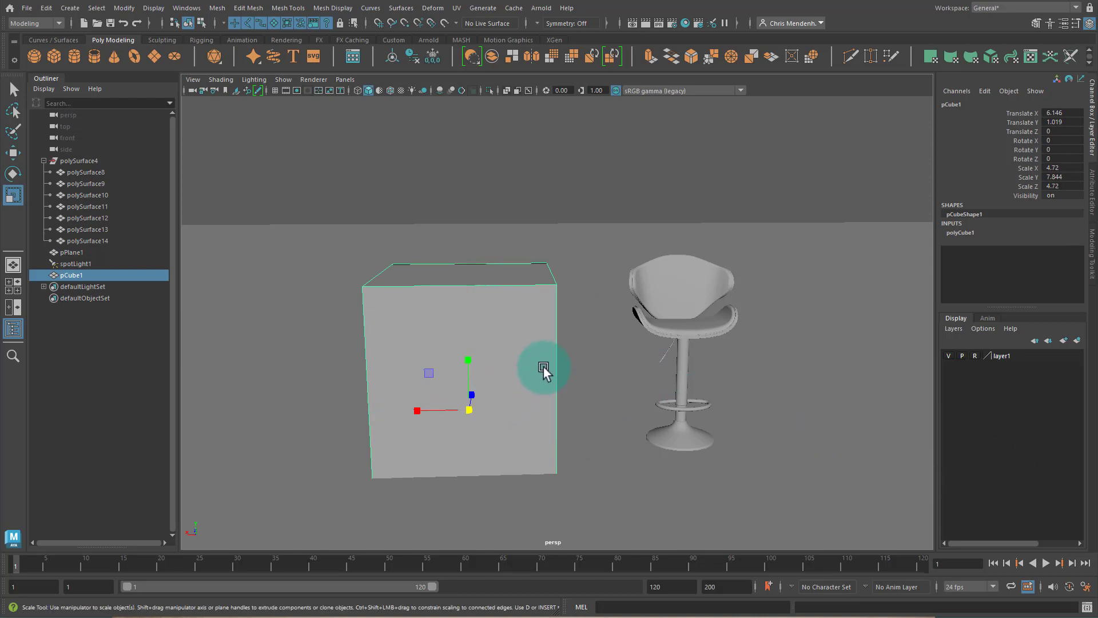
{"action": "key", "text": "Delete"}
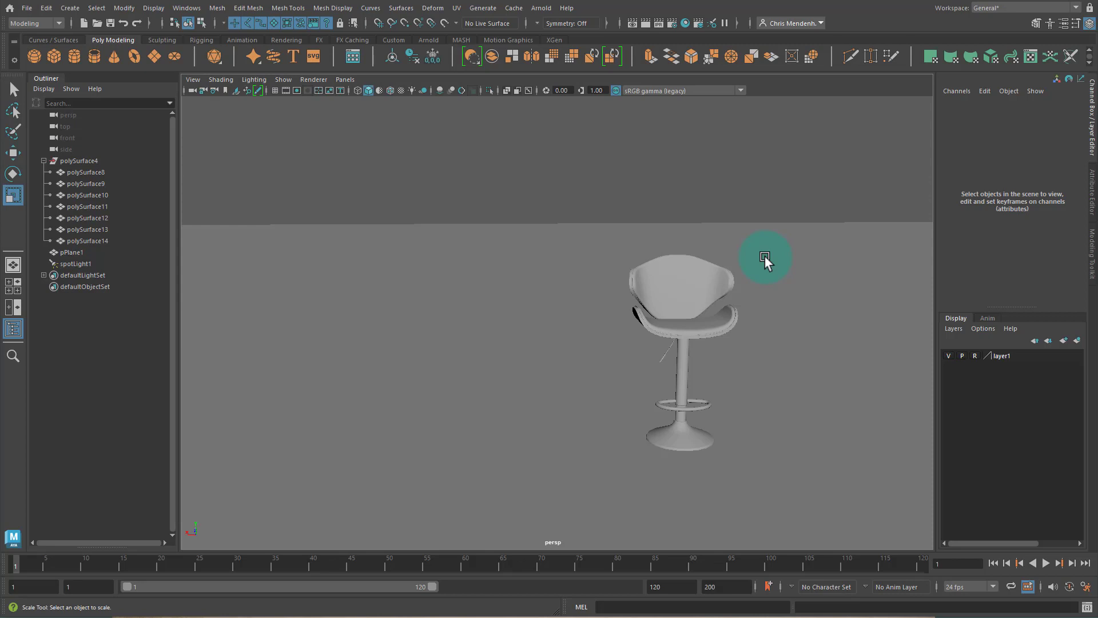
Step: Orbit around the stool and inspect the backrest, seat, base and footrest one by one
{"action": "left_click_drag", "start_coordinate": [766, 261], "coordinate": [581, 293], "text": "alt"}
{"action": "left_click", "coordinate": [551, 255]}
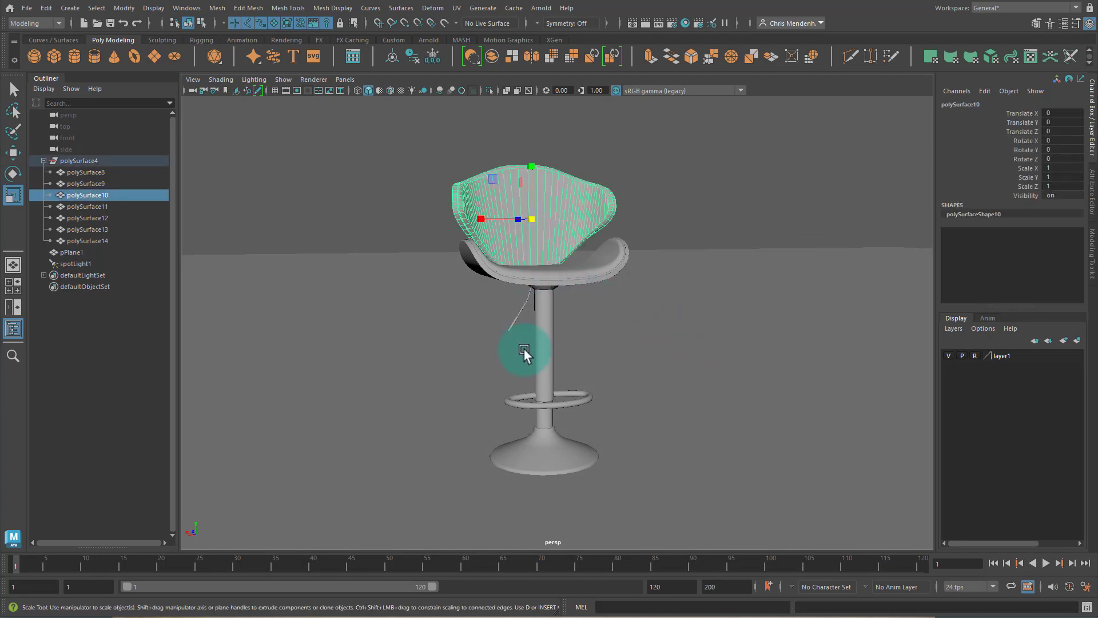
{"action": "left_click", "coordinate": [551, 284]}
{"action": "left_click", "coordinate": [513, 323]}
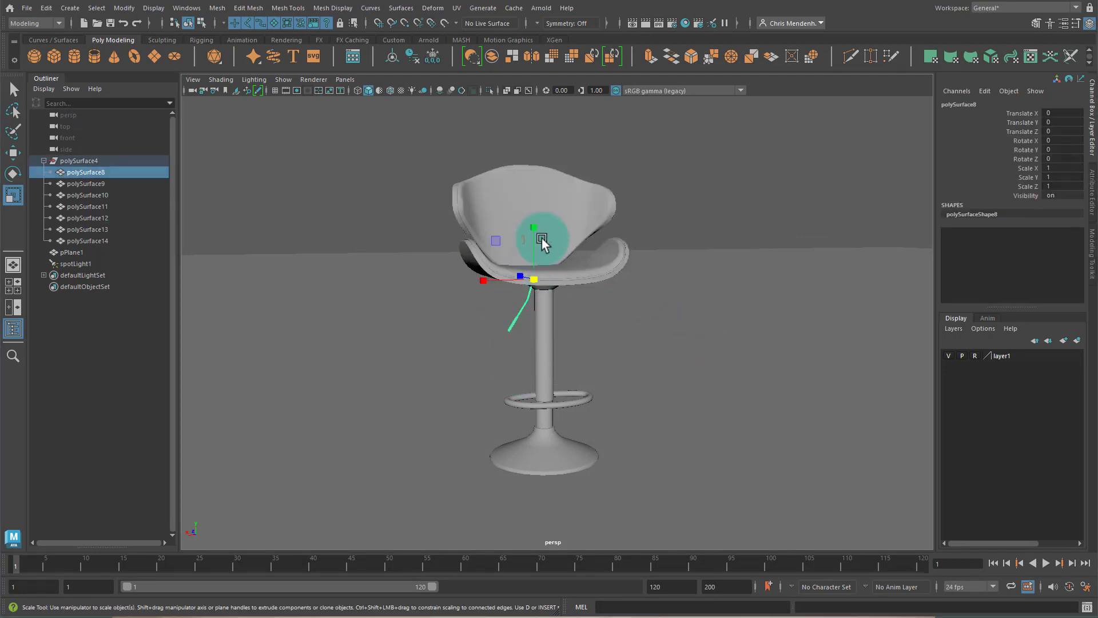
{"action": "left_click", "coordinate": [548, 228]}
{"action": "left_click_drag", "start_coordinate": [602, 340], "coordinate": [438, 263], "text": "alt"}
{"action": "right_click_drag", "start_coordinate": [439, 263], "coordinate": [520, 282], "text": "alt"}
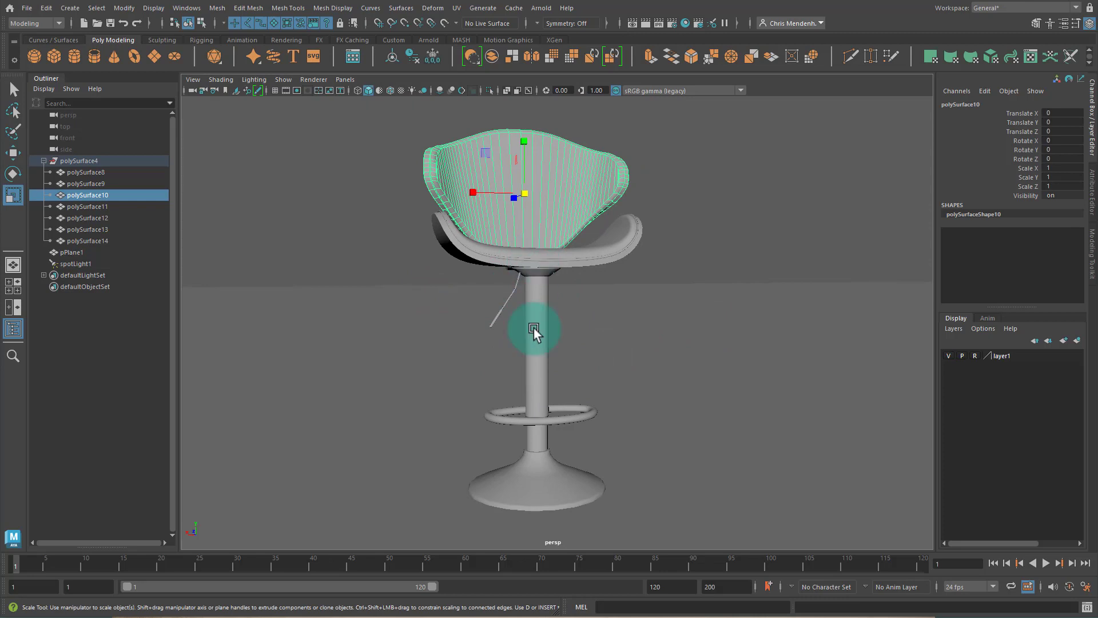
{"action": "left_click", "coordinate": [545, 507]}
{"action": "left_click", "coordinate": [598, 416]}
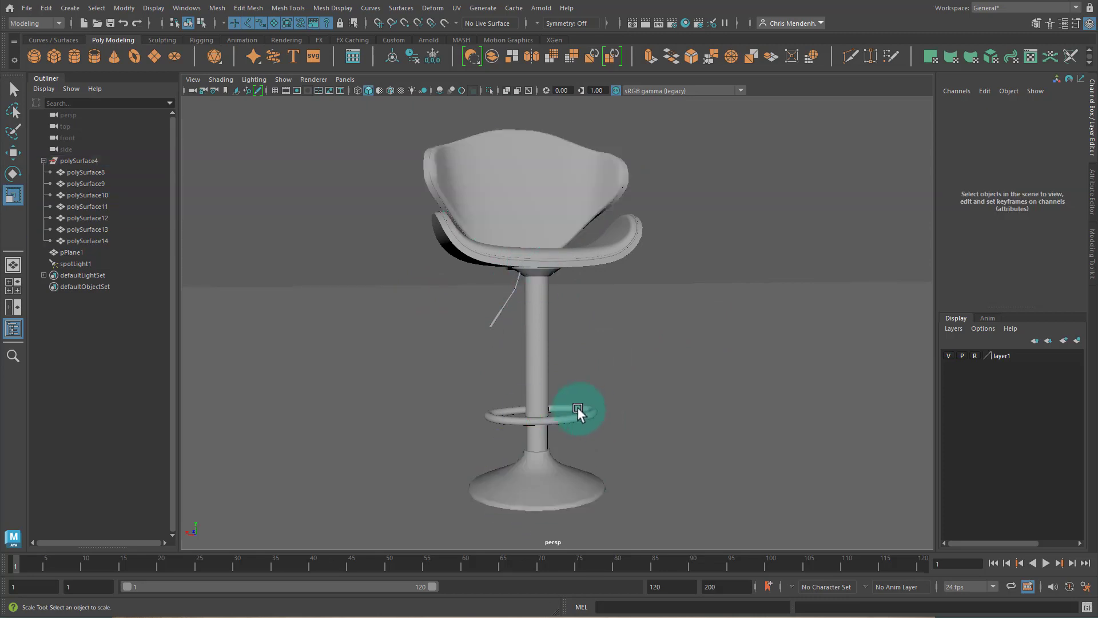
{"action": "left_click", "coordinate": [589, 414]}
{"action": "left_click", "coordinate": [517, 251]}
{"action": "left_click", "coordinate": [453, 166]}
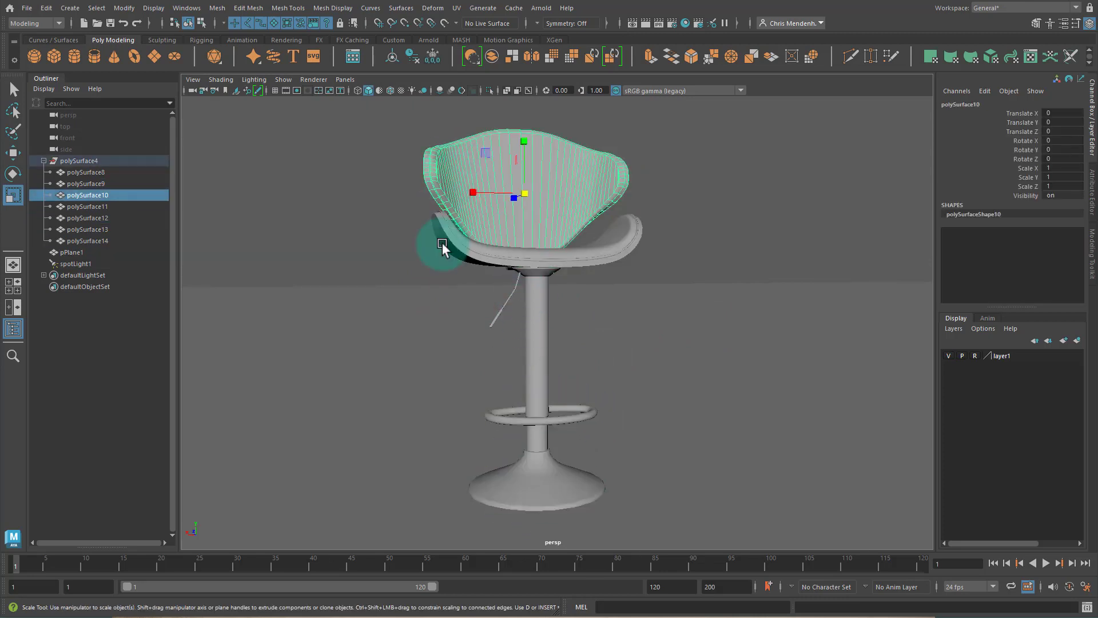
{"action": "left_click", "coordinate": [647, 436]}
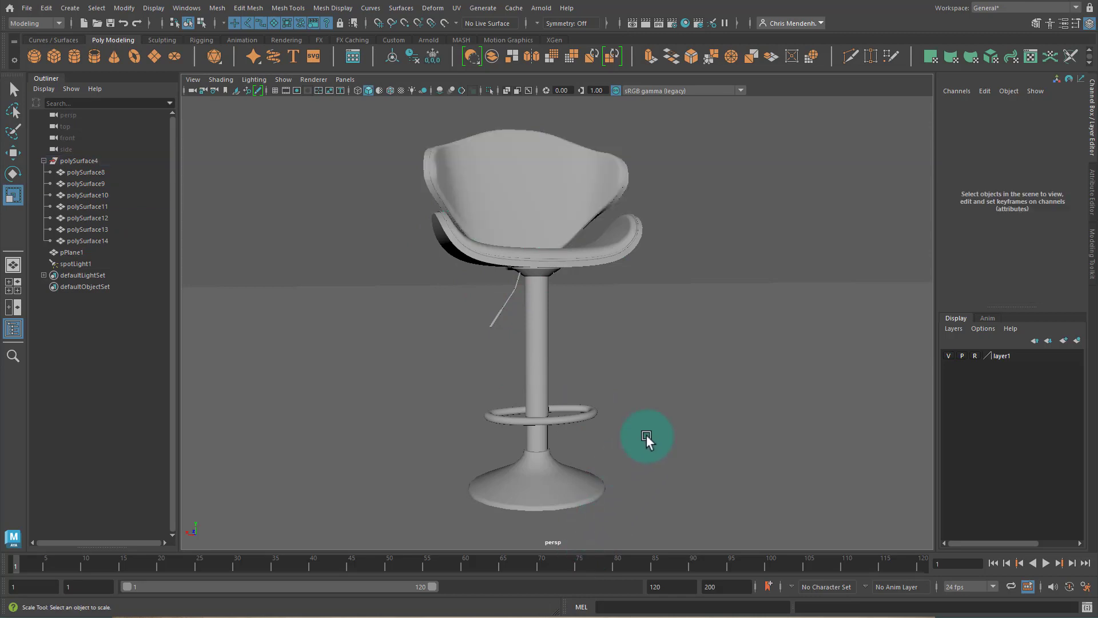
Step: Return to smooth shading and check the backrest, seat, pole, lever, footrest ring and base individually
{"action": "left_click_drag", "start_coordinate": [428, 163], "coordinate": [687, 514]}
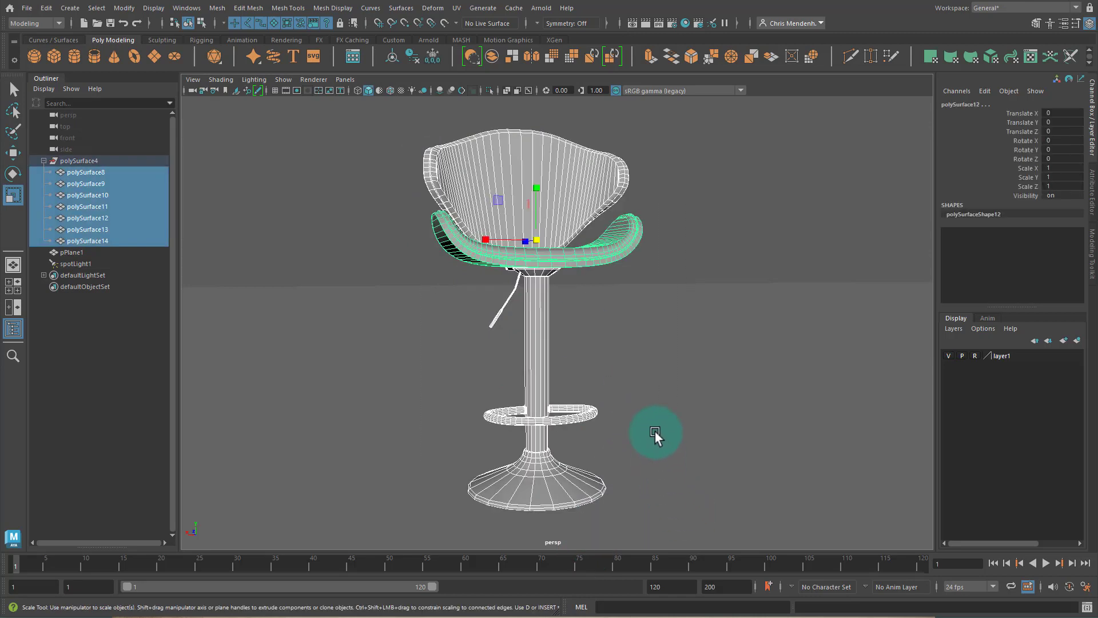
{"action": "left_click", "coordinate": [635, 376]}
{"action": "key", "text": "5"}
{"action": "left_click", "coordinate": [516, 219]}
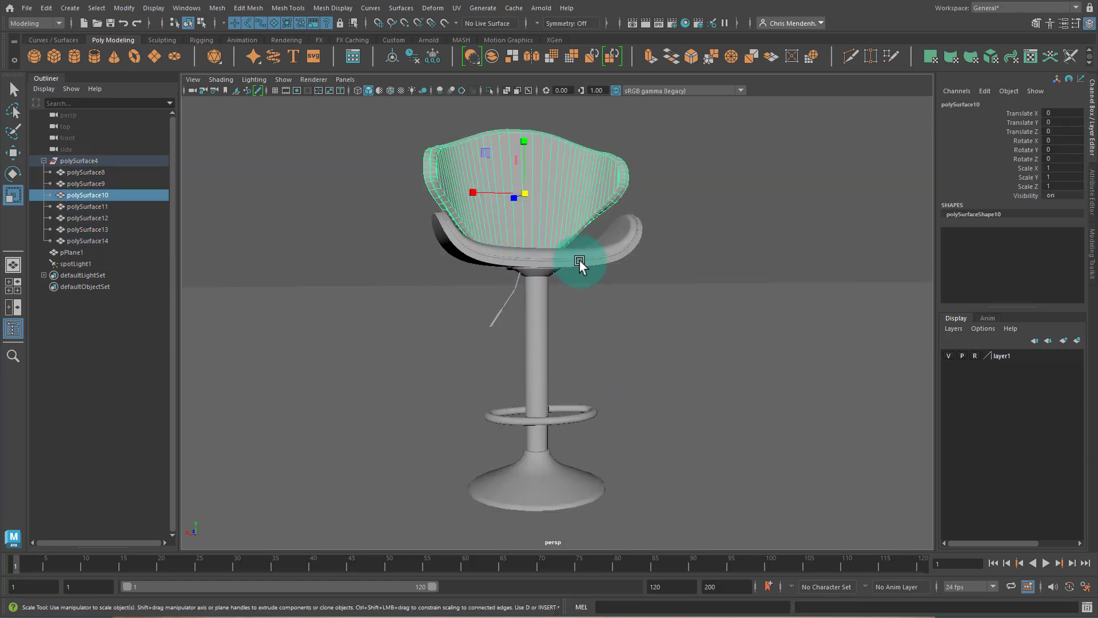
{"action": "left_click", "coordinate": [579, 262]}
{"action": "left_click", "coordinate": [537, 278]}
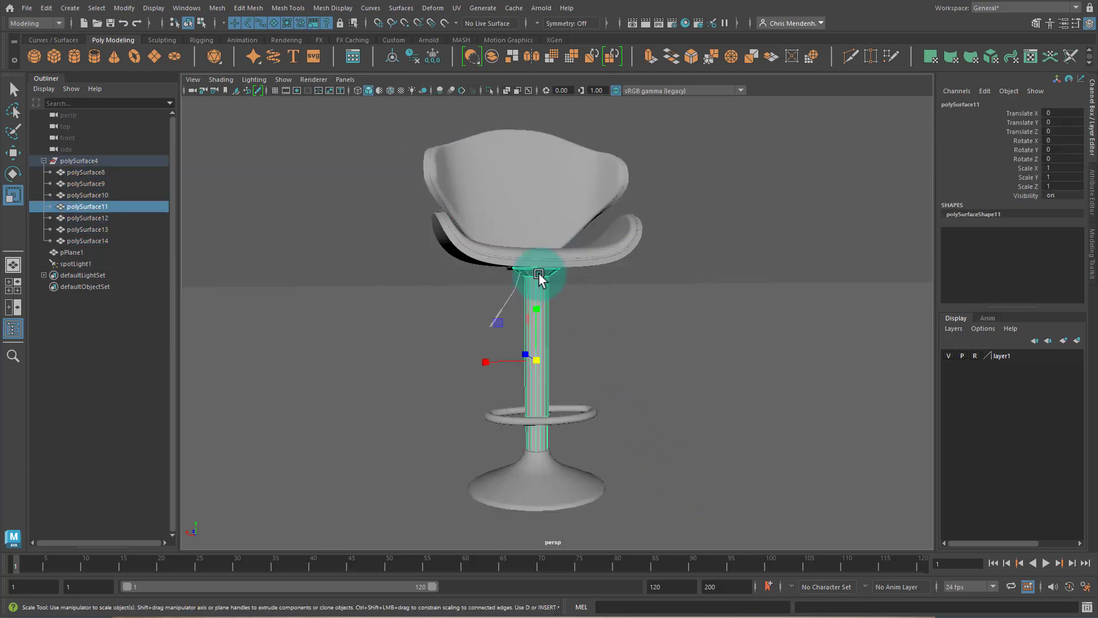
{"action": "left_click", "coordinate": [512, 291]}
{"action": "left_click", "coordinate": [575, 419]}
{"action": "left_click", "coordinate": [551, 492]}
{"action": "left_click", "coordinate": [533, 284]}
{"action": "left_click", "coordinate": [581, 254]}
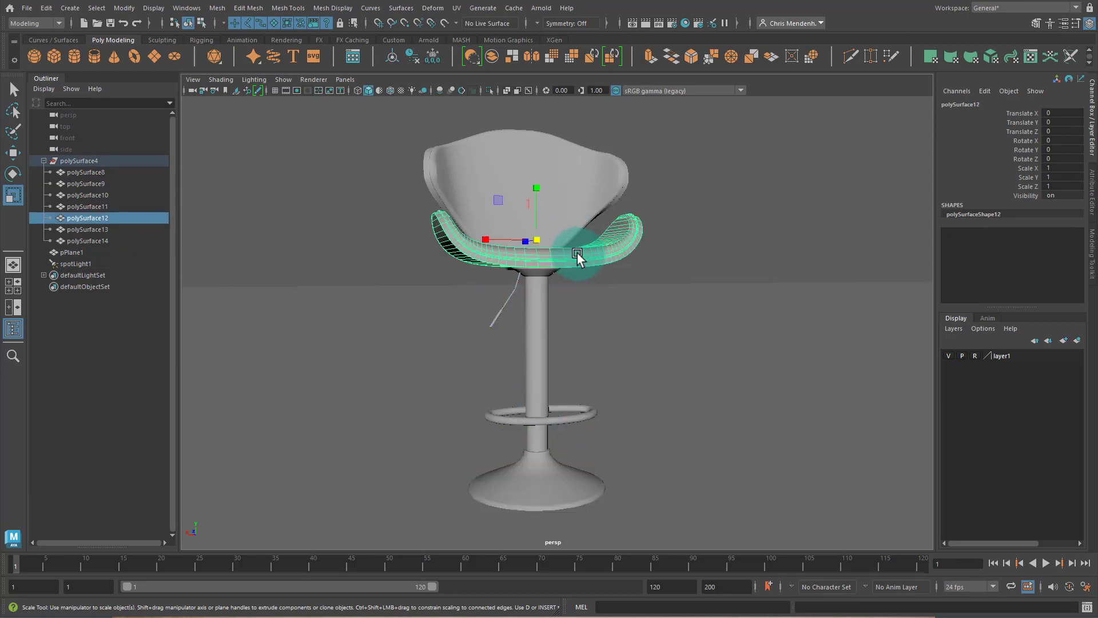
{"action": "left_click", "coordinate": [580, 188]}
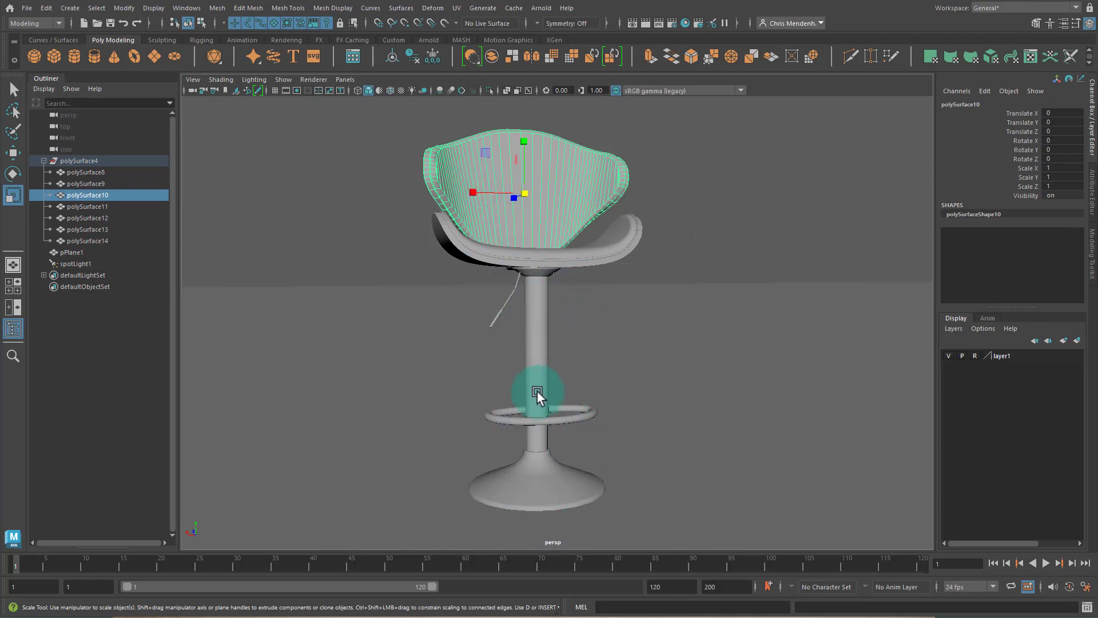
Step: Marquee-select all seven stool pieces, polySurface8 through polySurface14
{"action": "left_click", "coordinate": [545, 269]}
{"action": "left_click", "coordinate": [422, 318]}
{"action": "left_click_drag", "start_coordinate": [419, 166], "coordinate": [691, 592]}
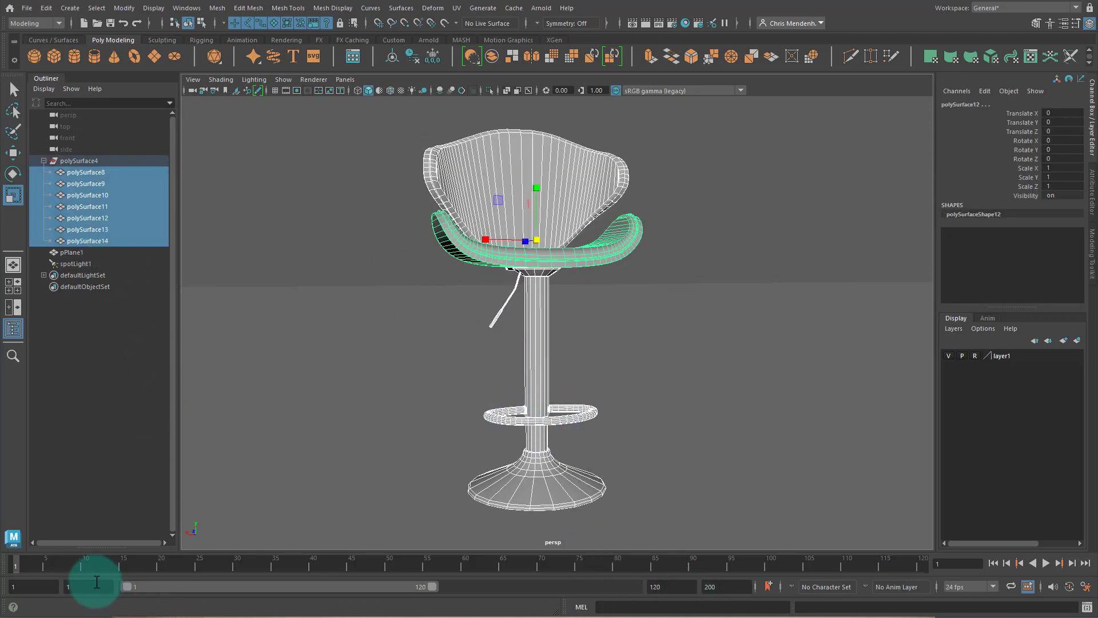
Step: Key all channels on stool parts polySurface8–14 at frame 1 and scrub back to the start
{"action": "key", "text": "alt+v"}
{"action": "key", "text": "alt+v"}
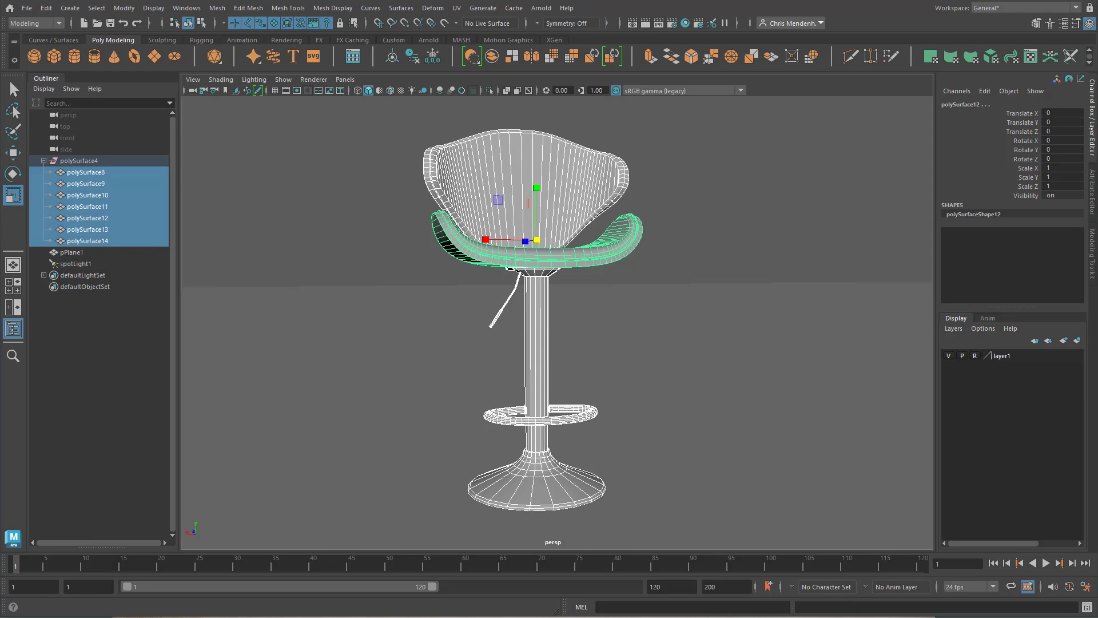
{"action": "key", "text": "s"}
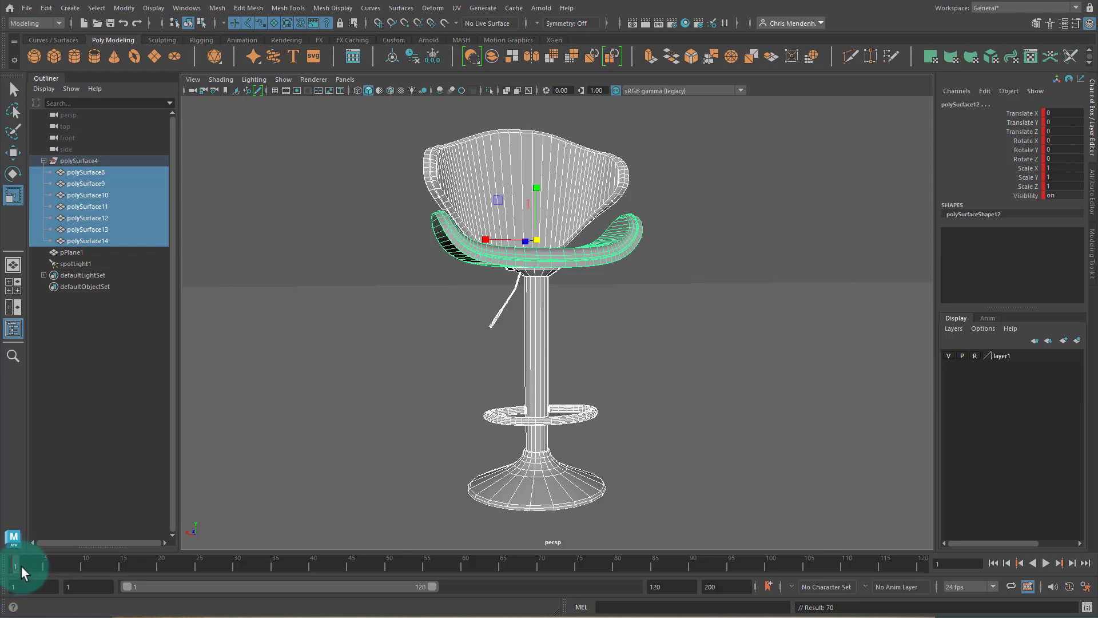
{"action": "mouse_move", "coordinate": [22, 571]}
{"action": "left_mouse_down"}
{"action": "mouse_move", "coordinate": [39, 564]}
{"action": "mouse_move", "coordinate": [9, 570]}
{"action": "mouse_move", "coordinate": [23, 571]}
{"action": "left_mouse_up"}
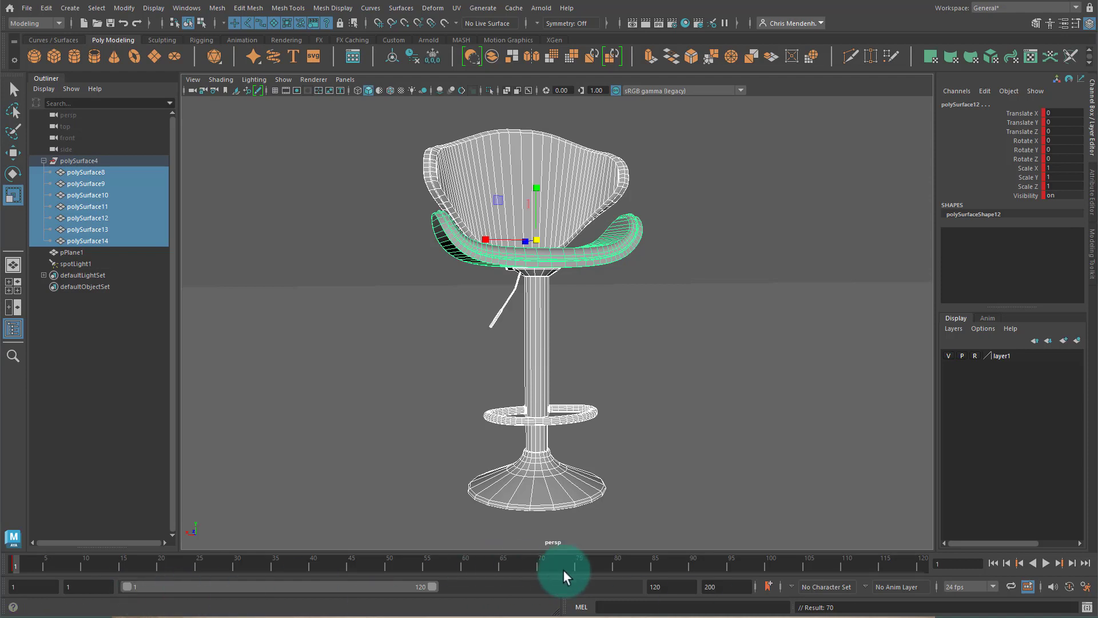
{"action": "left_click", "coordinate": [663, 587]}
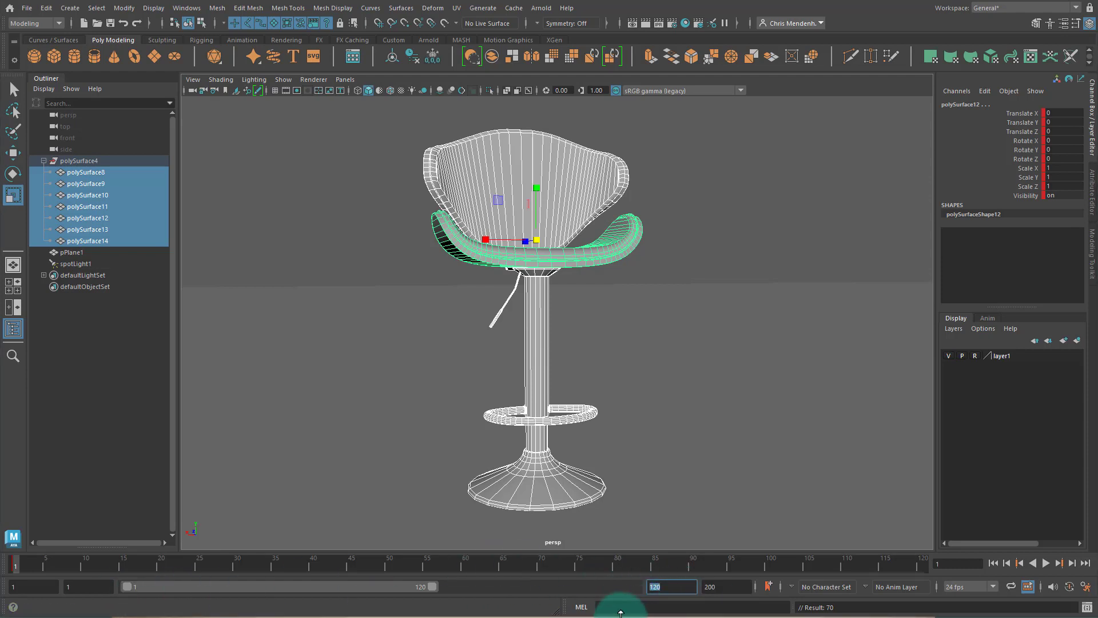
{"action": "left_click", "coordinate": [589, 567]}
{"action": "key", "text": "alt+v"}
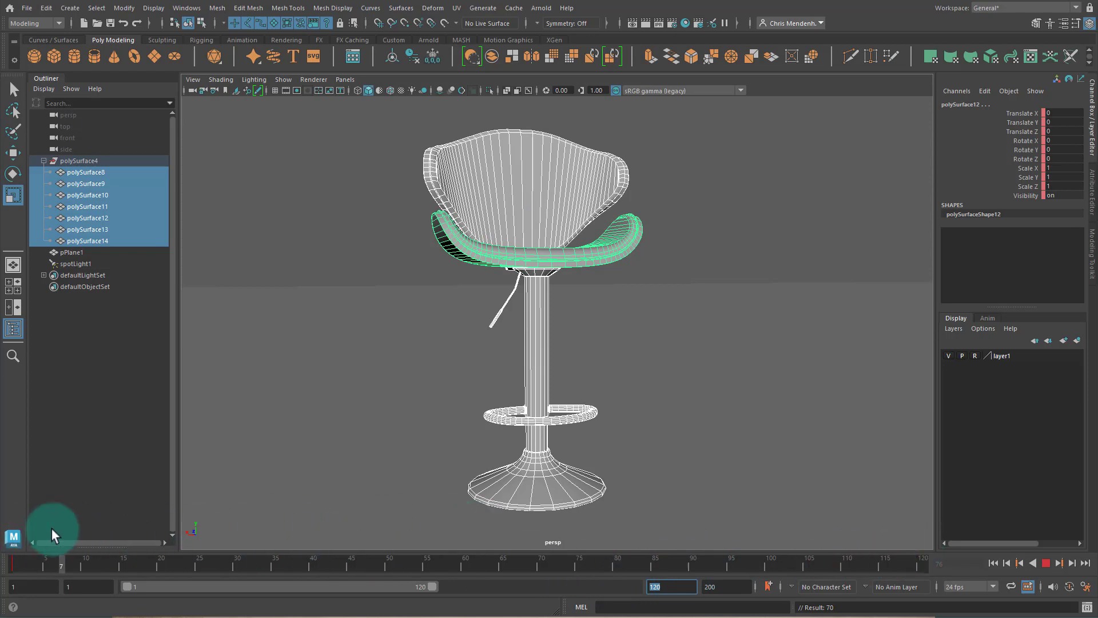
{"action": "key", "text": "alt+v"}
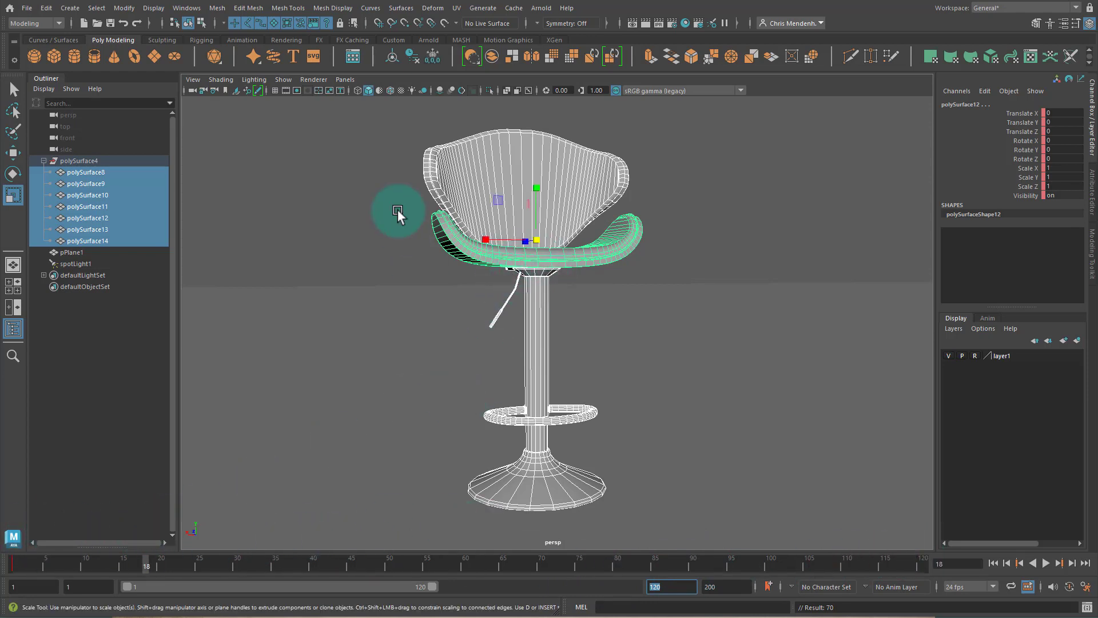
{"action": "key", "text": "alt+v"}
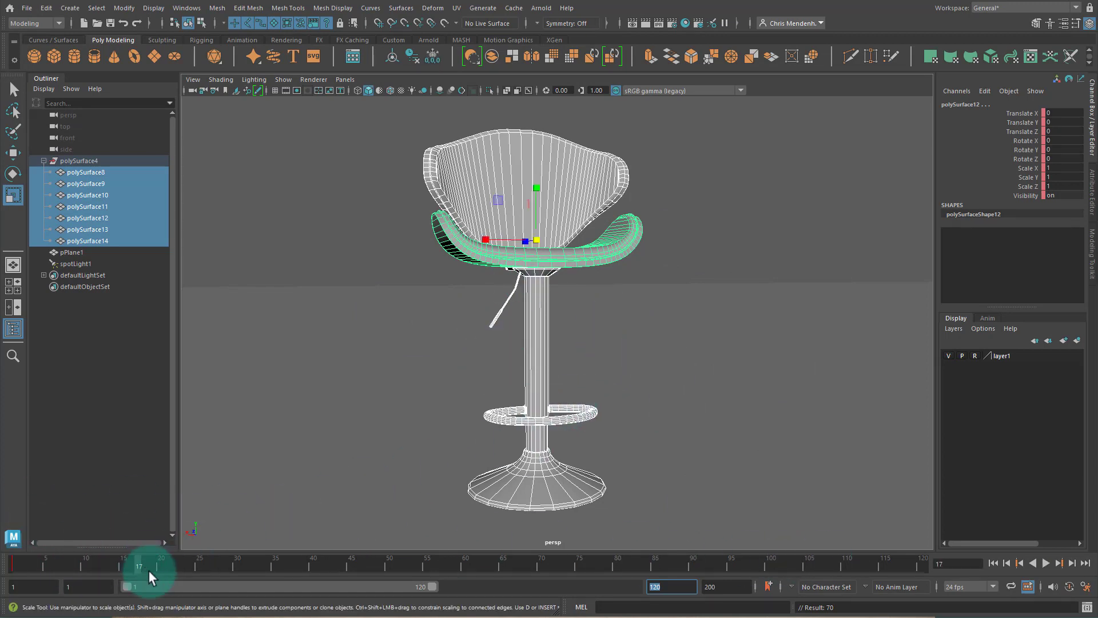
{"action": "key", "text": "alt+v"}
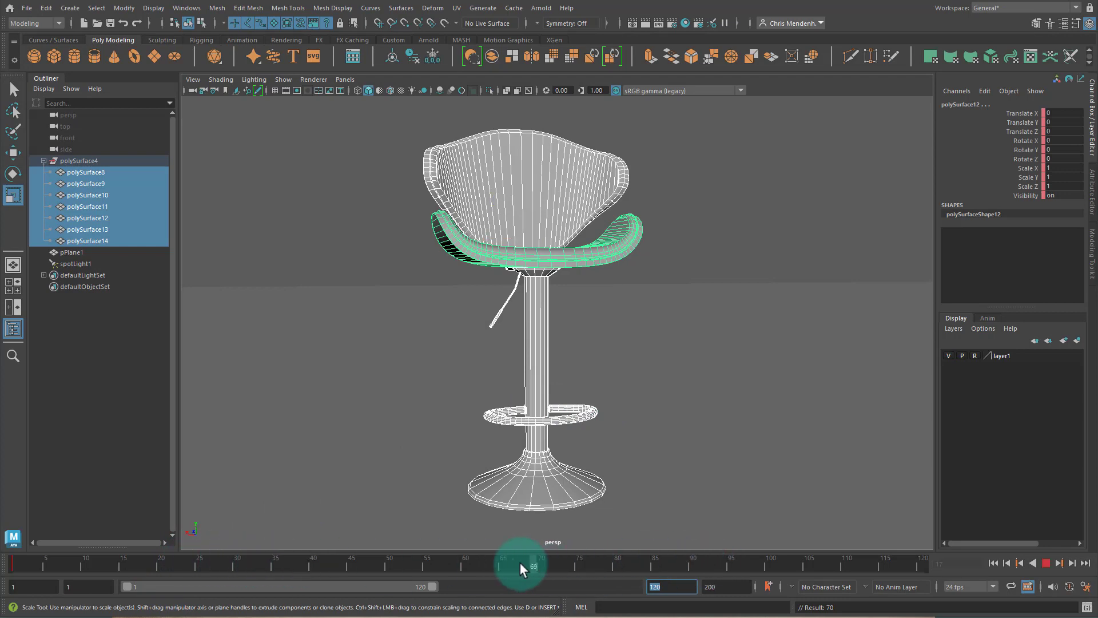
{"action": "left_click_drag", "start_coordinate": [471, 566], "coordinate": [393, 571]}
{"action": "left_click", "coordinate": [442, 568]}
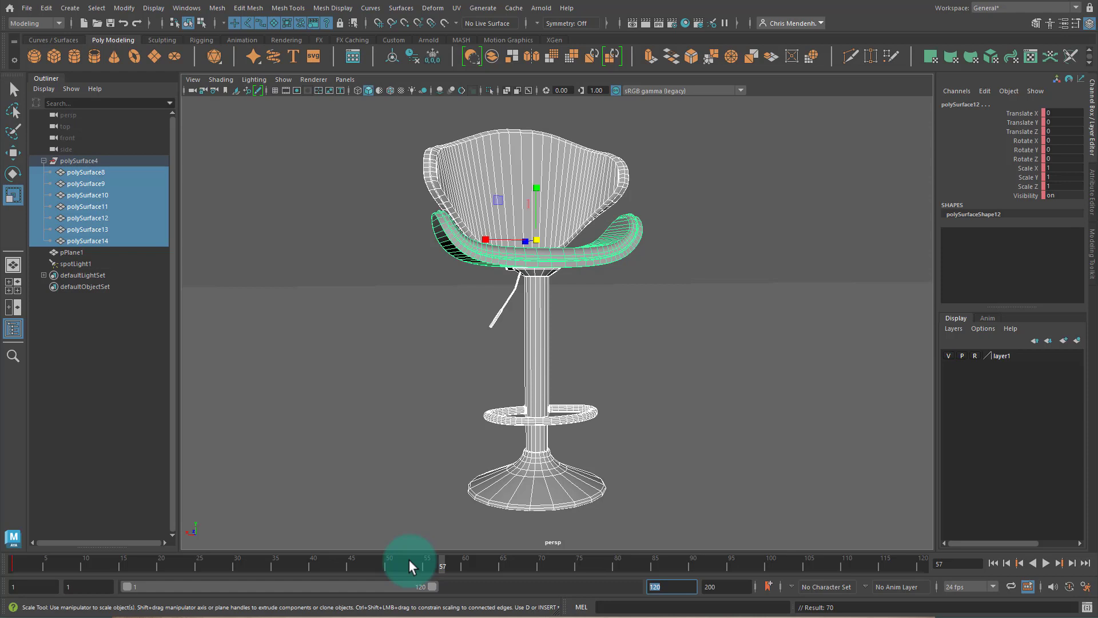
{"action": "key", "text": "alt+v"}
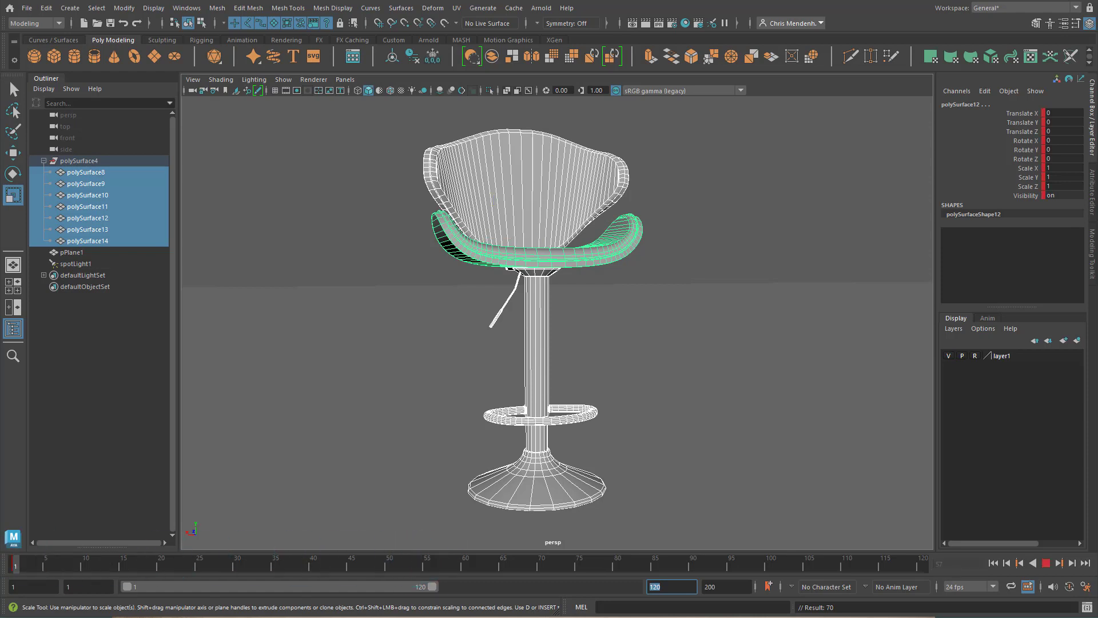
{"action": "key", "text": "alt+v"}
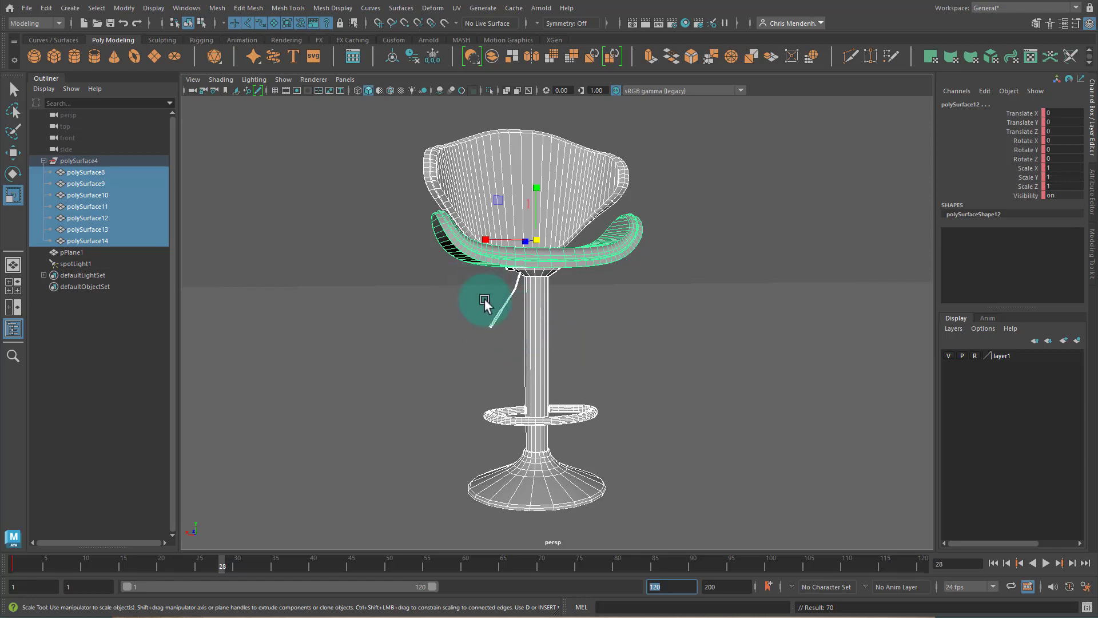
{"action": "mouse_move", "coordinate": [228, 567]}
{"action": "left_mouse_down"}
{"action": "mouse_move", "coordinate": [12, 565]}
{"action": "mouse_move", "coordinate": [115, 568]}
{"action": "left_mouse_up"}
{"action": "key", "text": "alt+v"}
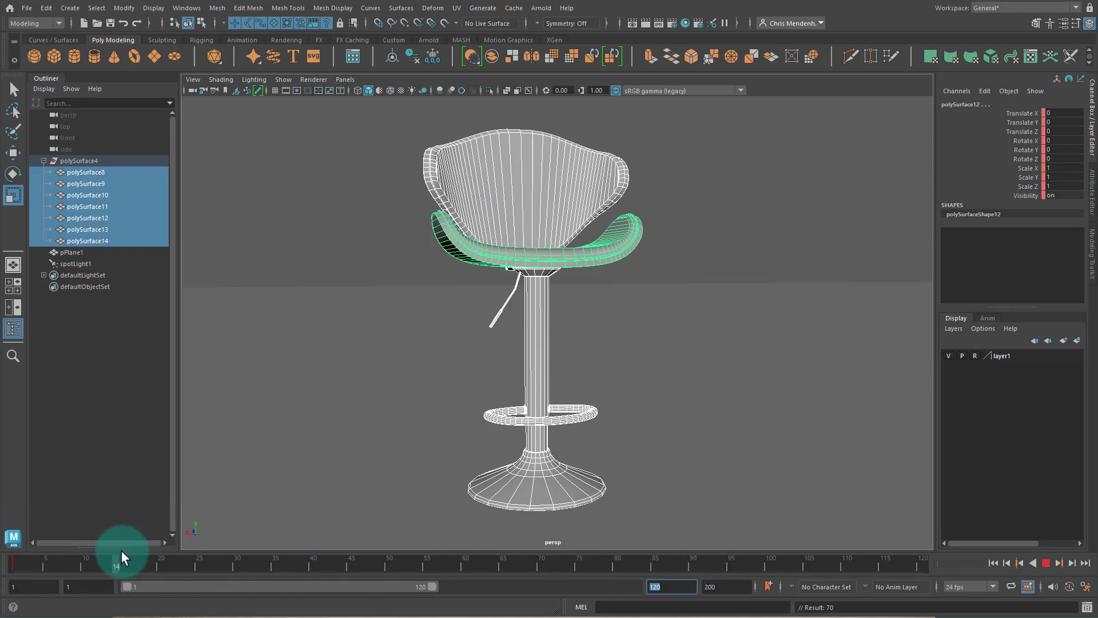
{"action": "left_click", "coordinate": [192, 568]}
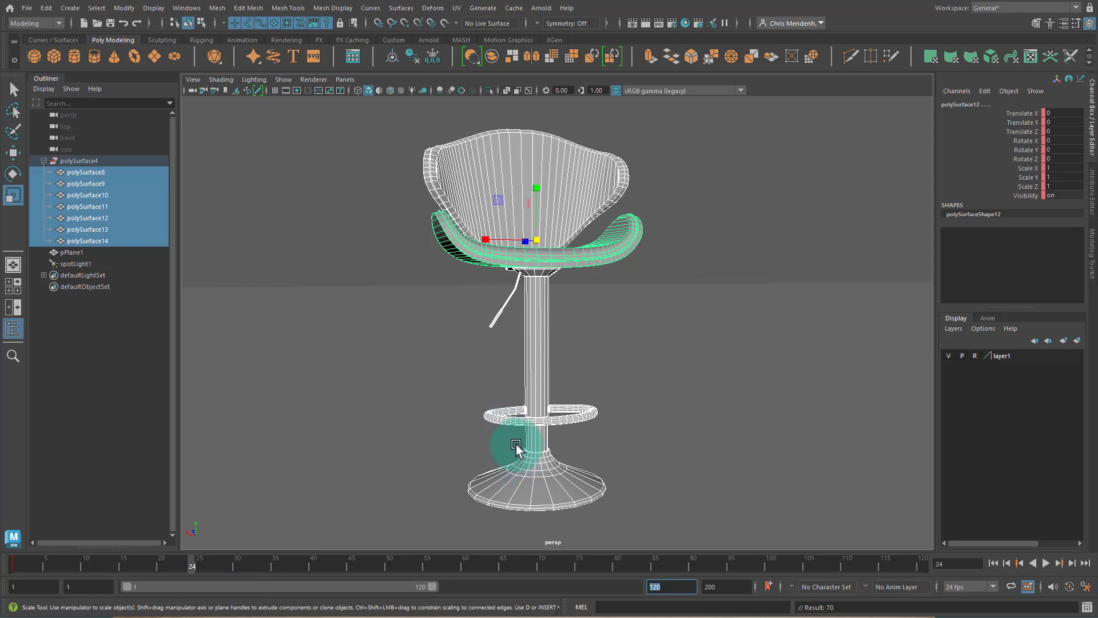
{"action": "type", "text": "s"}
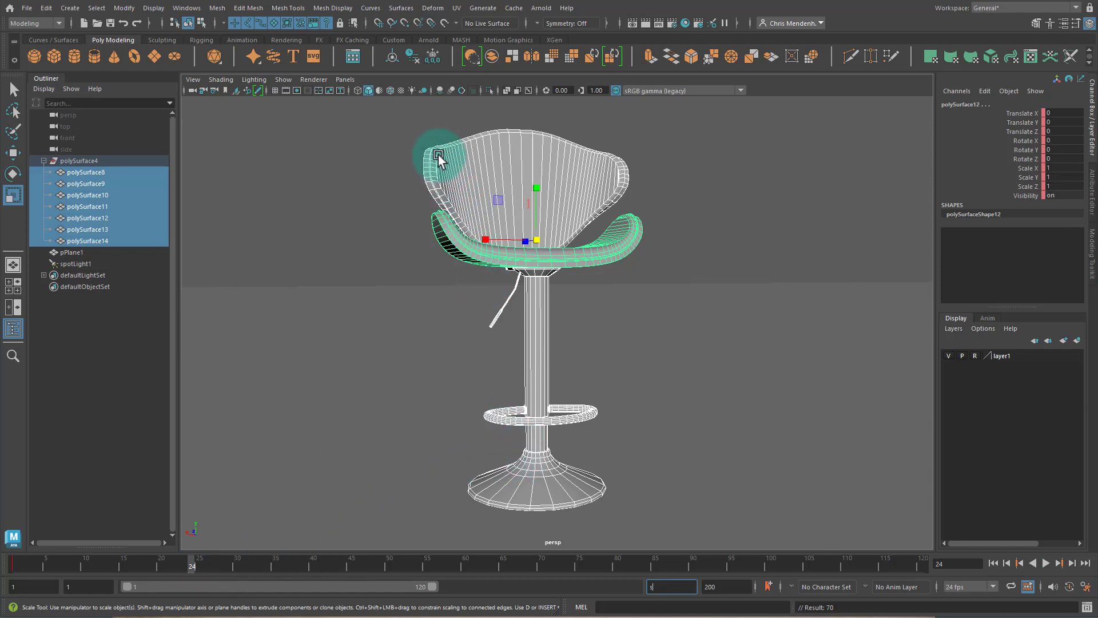
{"action": "left_click_drag", "start_coordinate": [439, 153], "coordinate": [655, 509]}
{"action": "key", "text": "alt+v"}
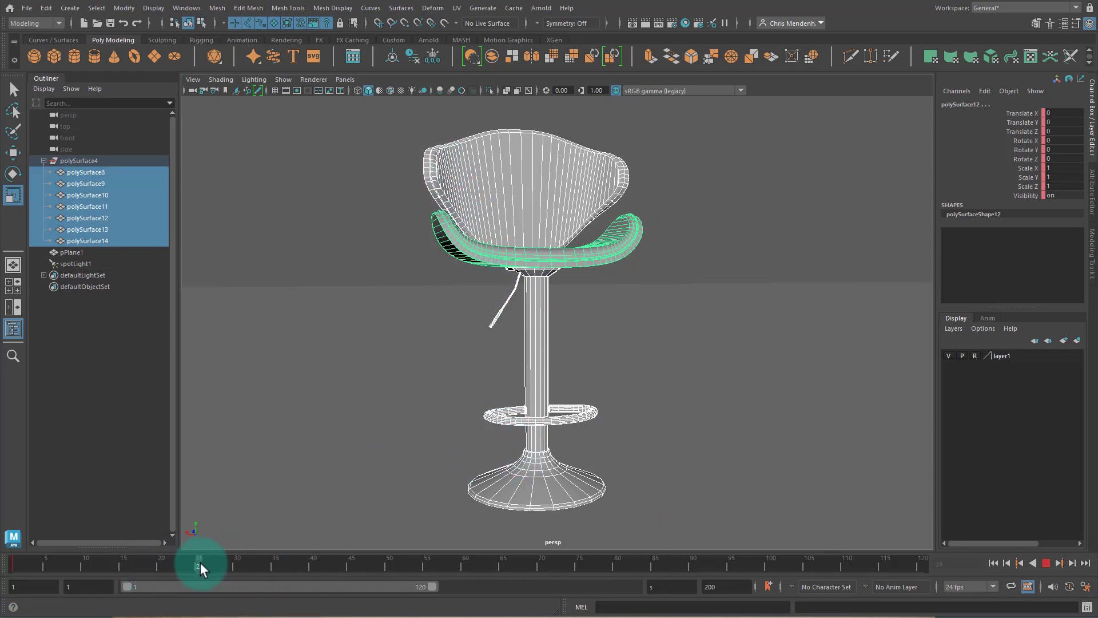
{"action": "key", "text": "alt+v"}
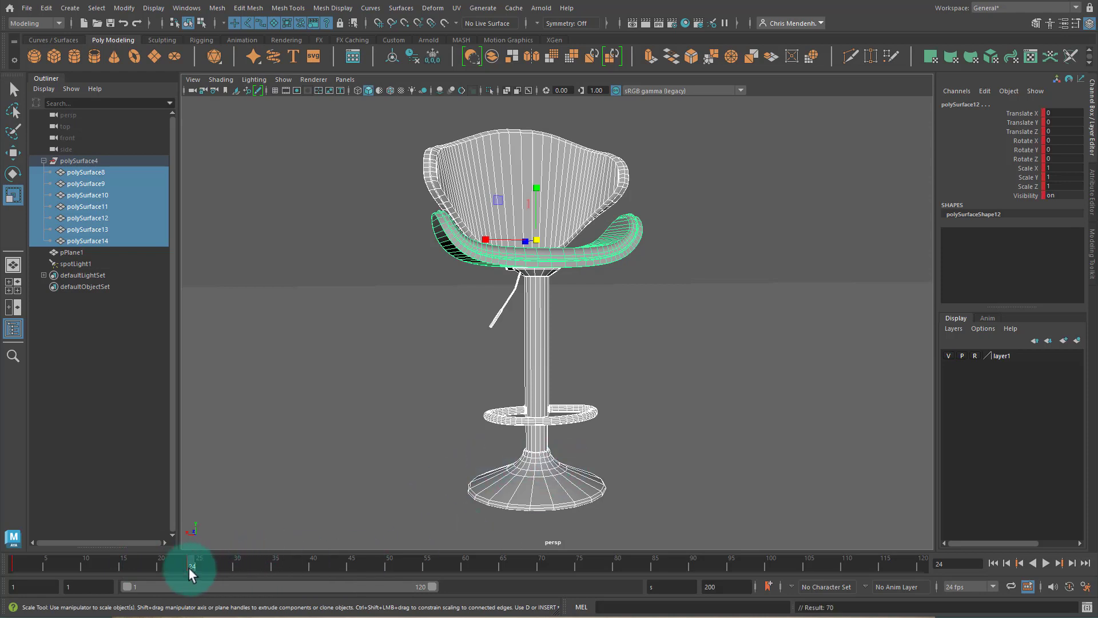
{"action": "key", "text": "alt+comma"}
{"action": "left_click_drag", "start_coordinate": [184, 567], "coordinate": [325, 566]}
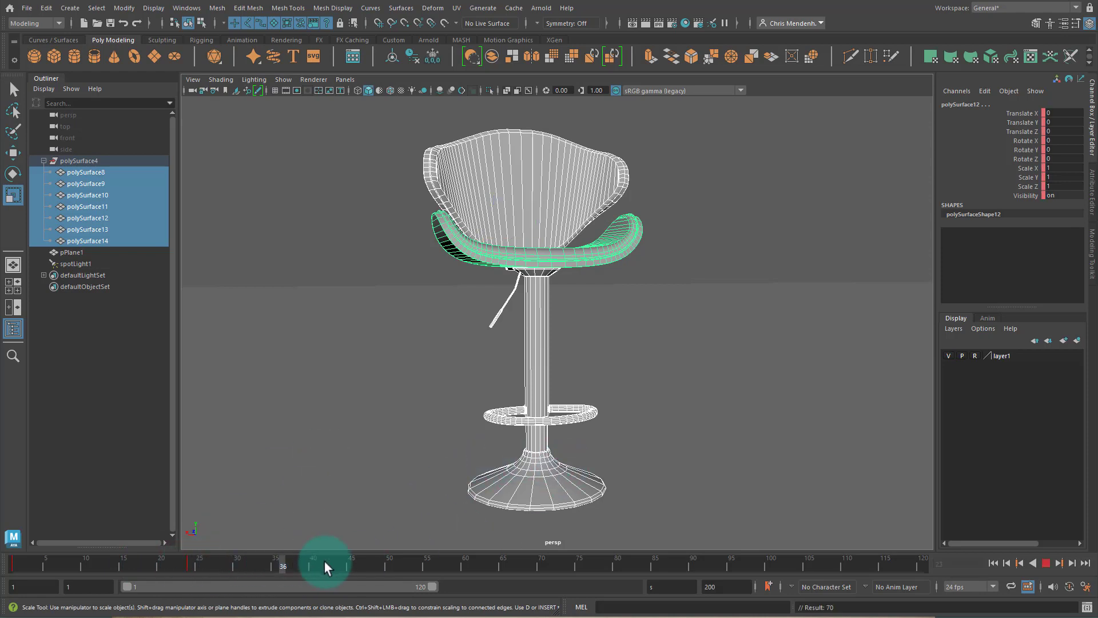
{"action": "left_click_drag", "start_coordinate": [10, 567], "coordinate": [167, 568]}
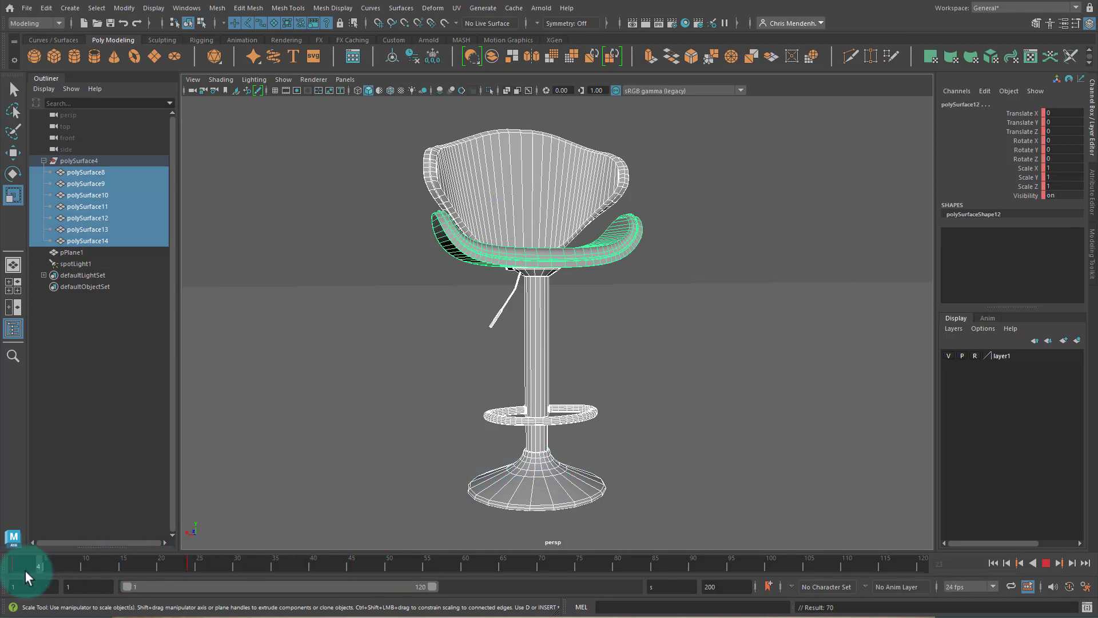
{"action": "left_click_drag", "start_coordinate": [19, 571], "coordinate": [61, 571]}
{"action": "mouse_move", "coordinate": [176, 572]}
{"action": "left_mouse_down"}
{"action": "mouse_move", "coordinate": [232, 568]}
{"action": "mouse_move", "coordinate": [182, 566]}
{"action": "mouse_move", "coordinate": [197, 567]}
{"action": "left_mouse_up"}
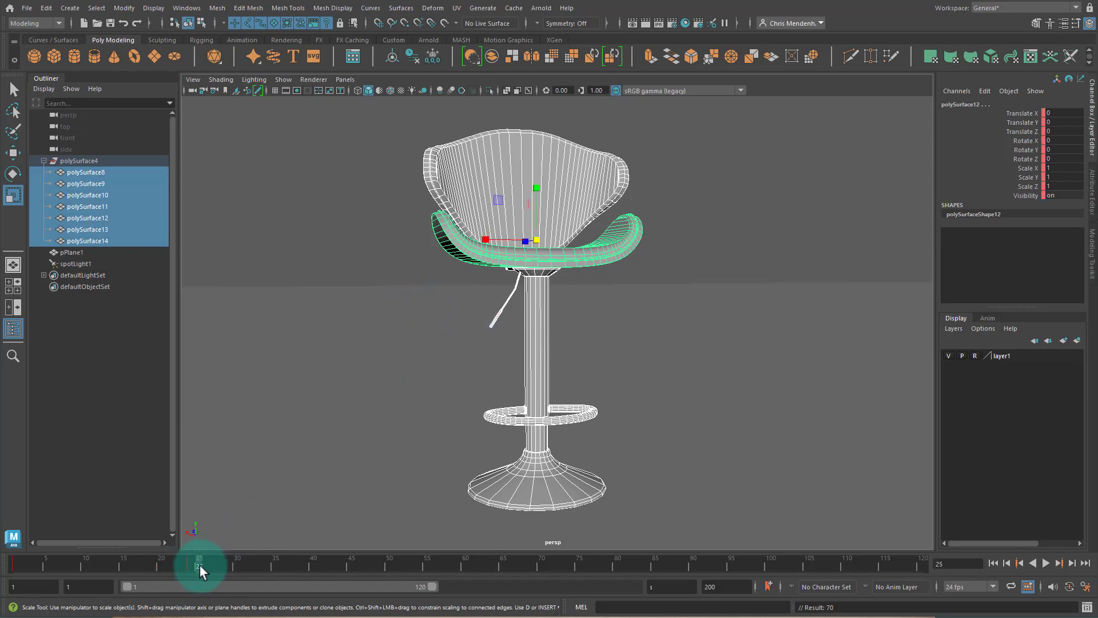
{"action": "key", "text": "alt+v"}
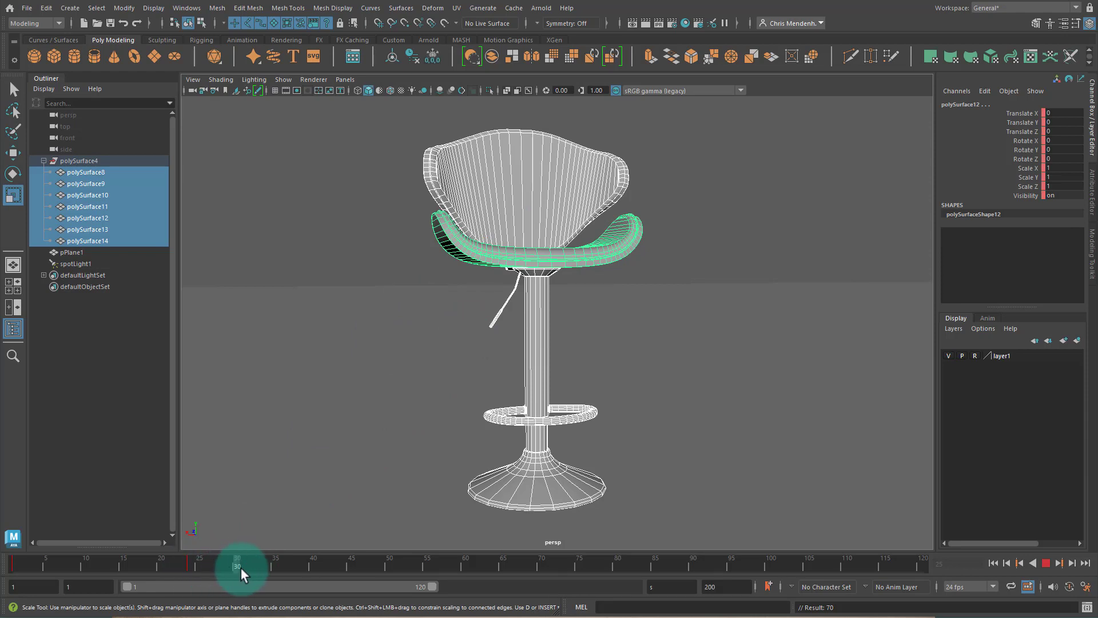
Step: At frame 35, select the lever under the seat and frame the view on its underside
{"action": "left_click", "coordinate": [277, 569]}
{"action": "left_click", "coordinate": [512, 303]}
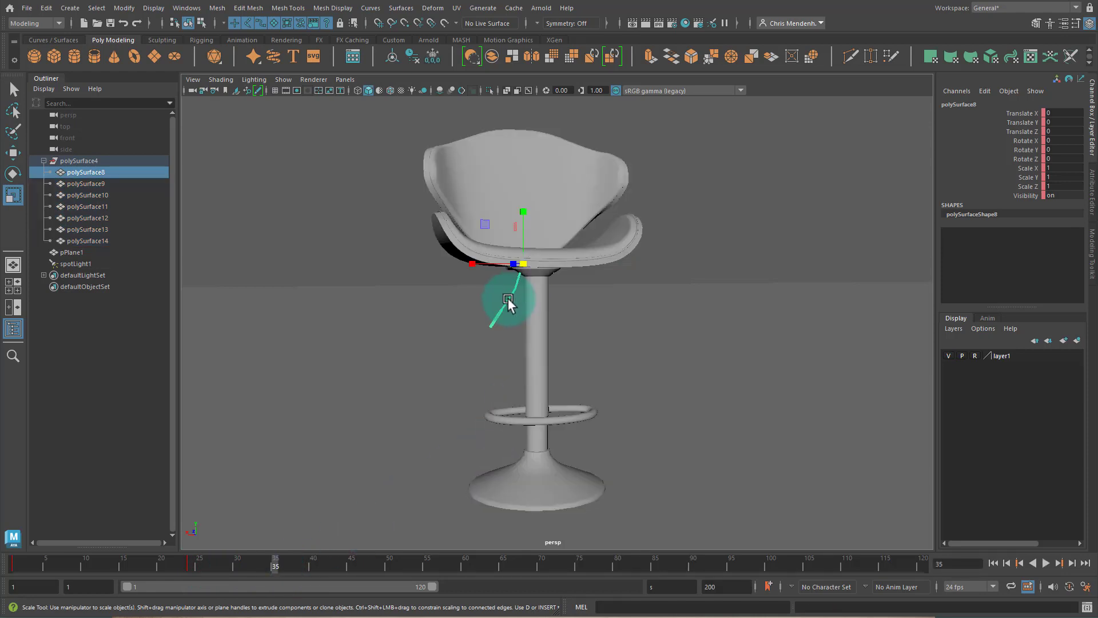
{"action": "key", "text": "e"}
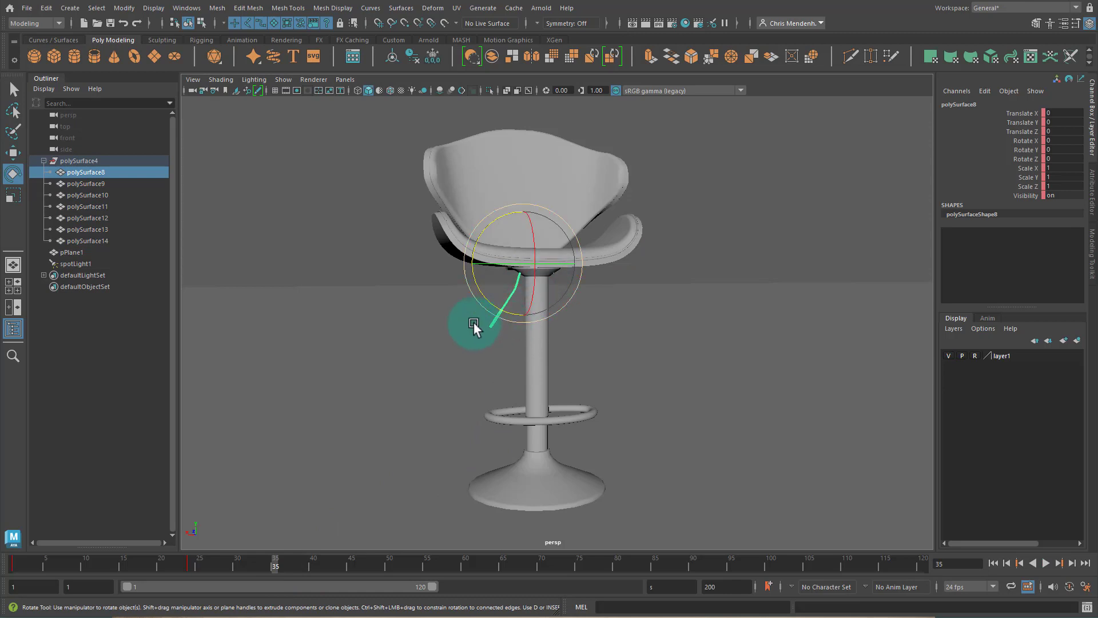
{"action": "key", "text": "f"}
{"action": "left_click_drag", "start_coordinate": [616, 284], "coordinate": [628, 245], "text": "alt"}
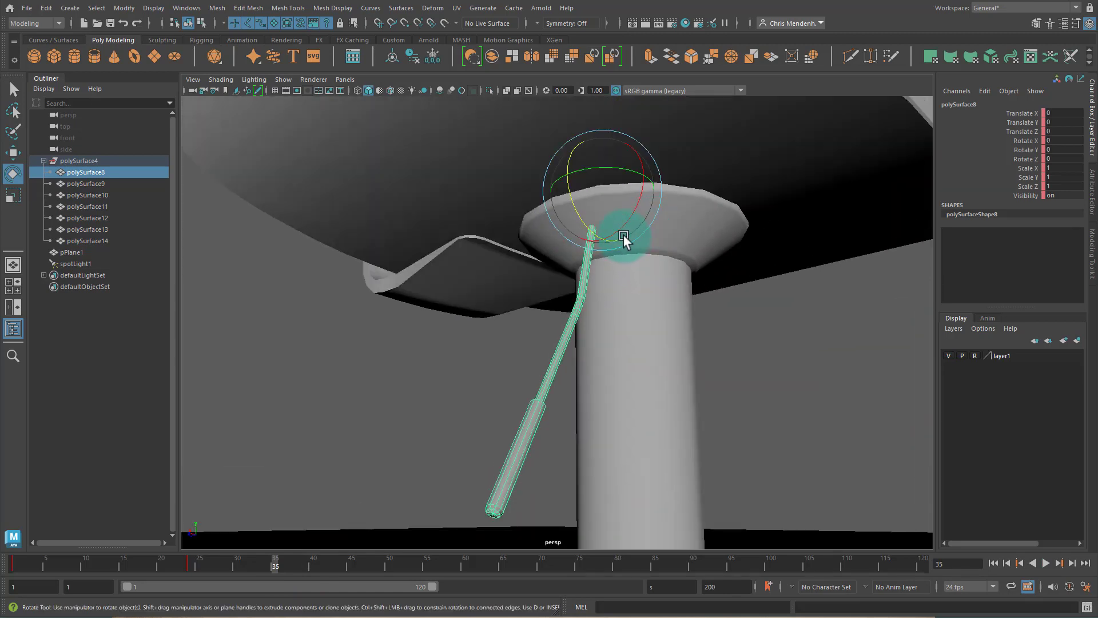
{"action": "key", "text": "ctrl+1"}
{"action": "key", "text": "ctrl+1"}
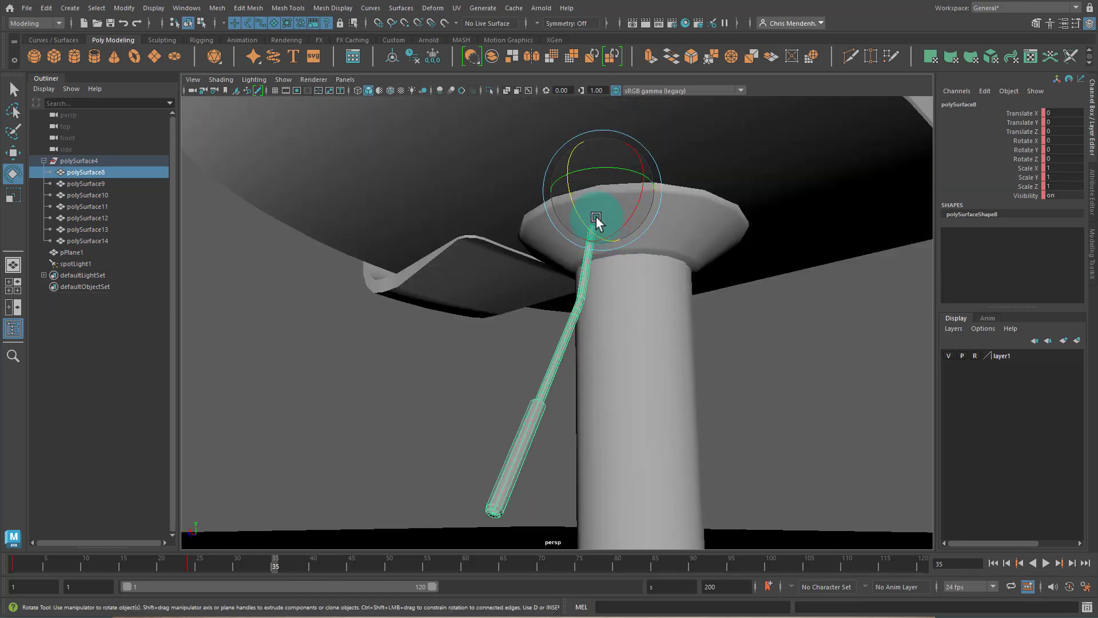
{"action": "left_click_drag", "start_coordinate": [602, 215], "coordinate": [589, 245]}
{"action": "key", "text": "ctrl+z"}
{"action": "left_click_drag", "start_coordinate": [680, 296], "coordinate": [638, 320], "text": "alt"}
Step: Rotate the lever to Rotate Z 21 and key that channel at frame 35
{"action": "left_click_drag", "start_coordinate": [574, 289], "coordinate": [555, 274]}
{"action": "left_click", "coordinate": [1069, 158]}
{"action": "type", "text": "21"}
{"action": "key", "text": "Return"}
{"action": "left_click", "coordinate": [1036, 159]}
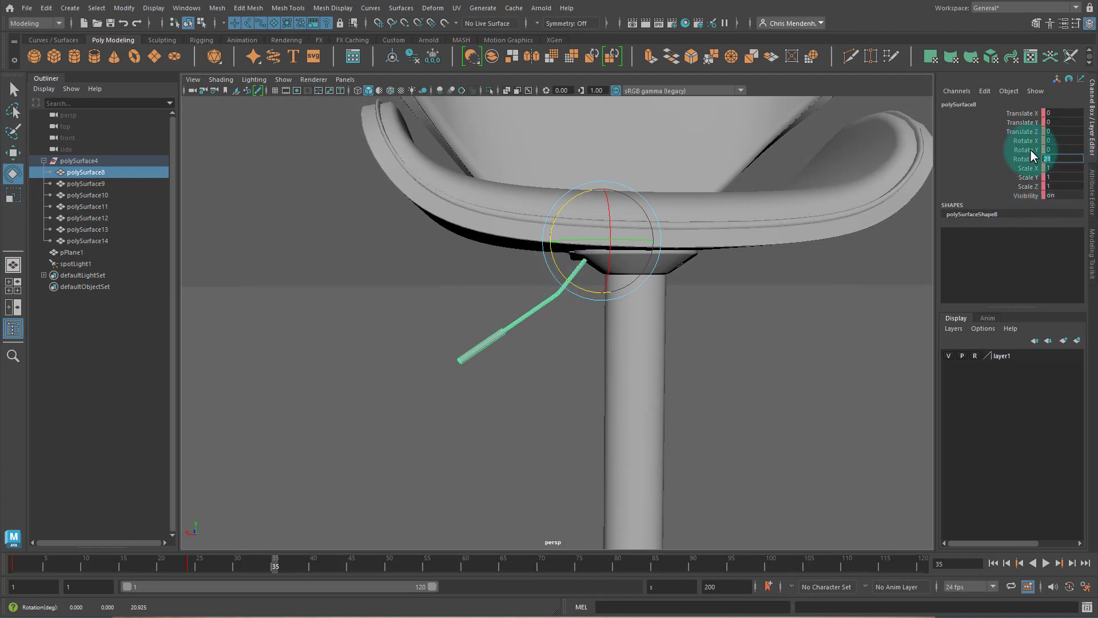
{"action": "right_click", "coordinate": [1036, 159]}
{"action": "left_click", "coordinate": [1068, 178]}
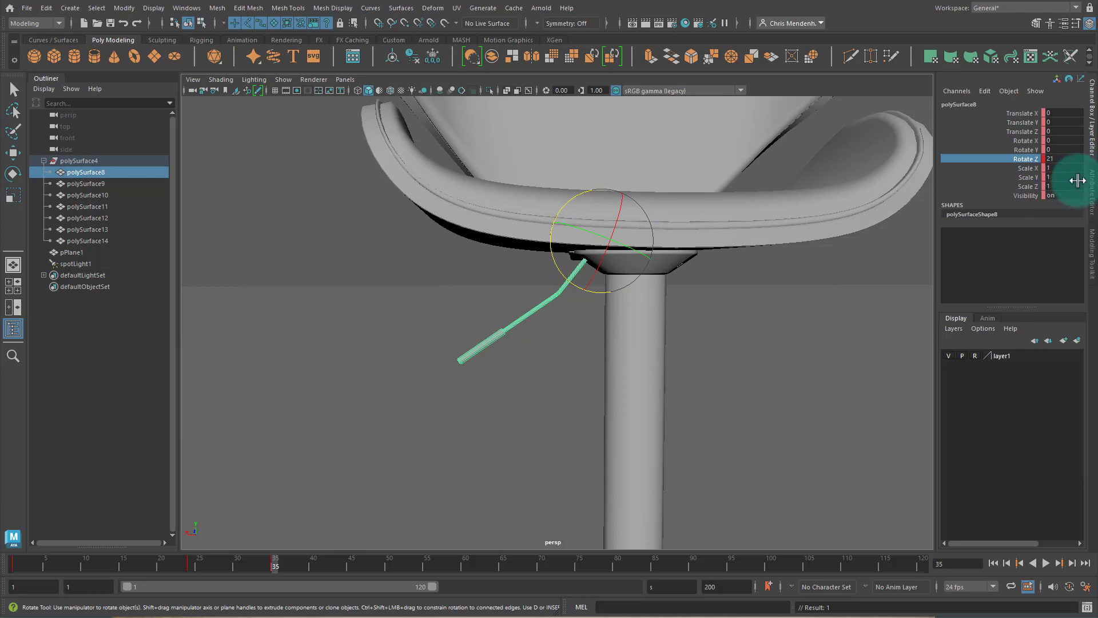
Step: Scrub and play back the lever motion, then select seat and backrest pieces polySurface8–13
{"action": "left_click_drag", "start_coordinate": [271, 564], "coordinate": [47, 558]}
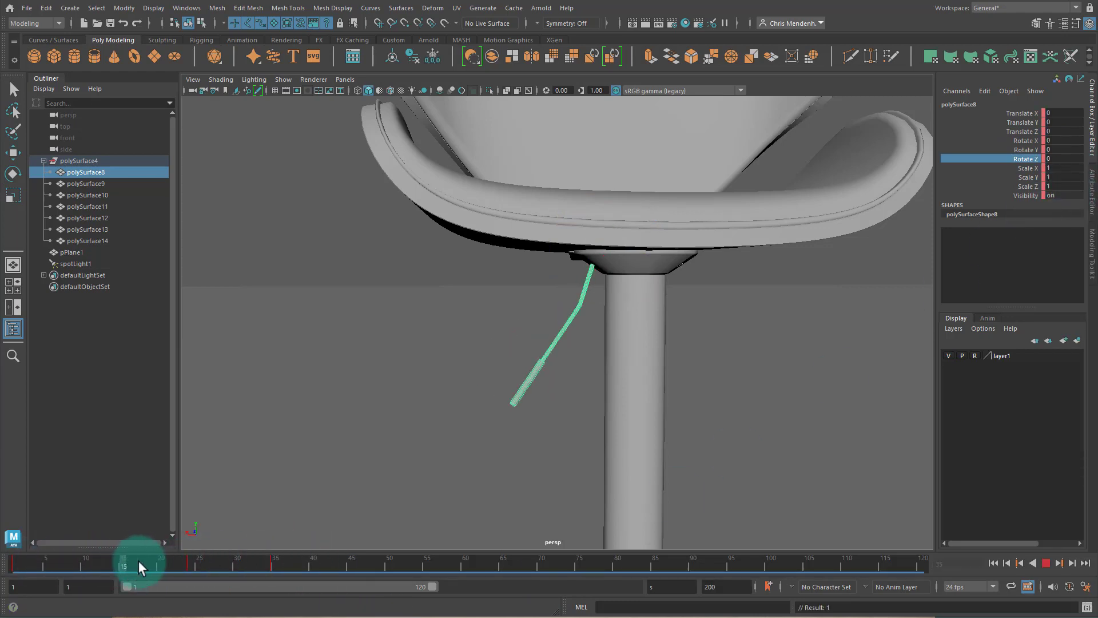
{"action": "left_click_drag", "start_coordinate": [158, 562], "coordinate": [275, 567]}
{"action": "scroll", "coordinate": [729, 409], "scroll_direction": "down", "scroll_amount": 10}
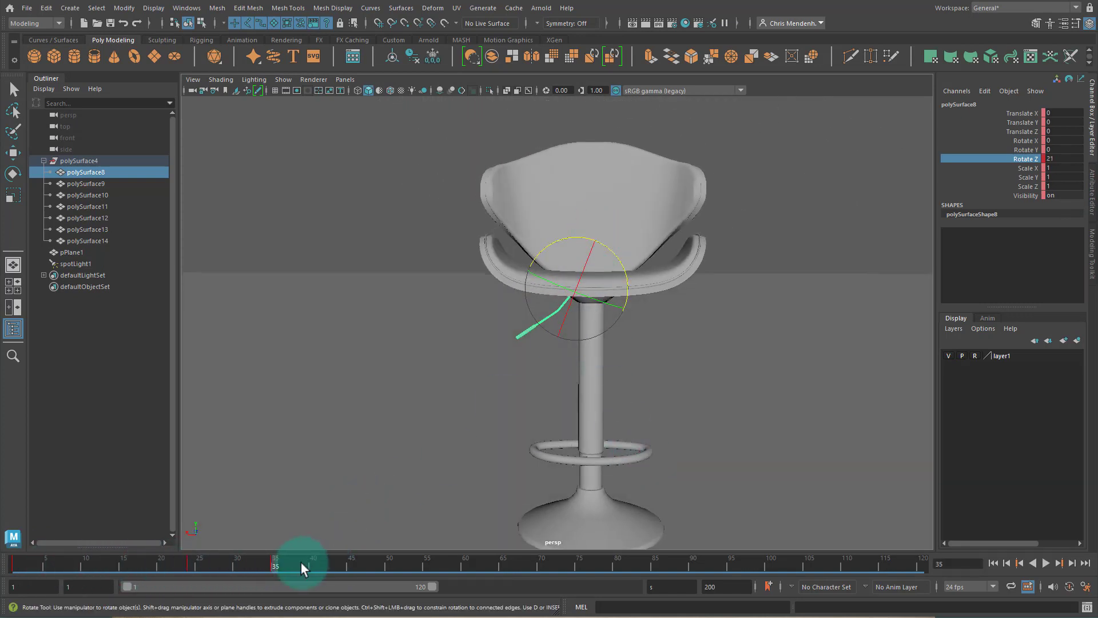
{"action": "key", "text": "alt+v"}
{"action": "left_click", "coordinate": [282, 565]}
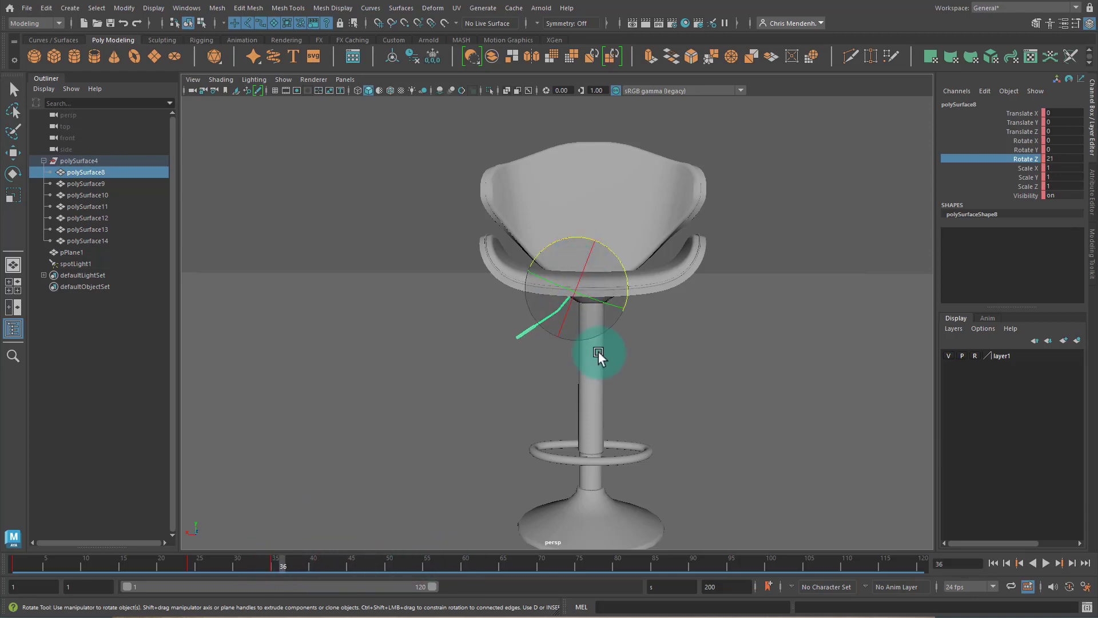
{"action": "left_click_drag", "start_coordinate": [617, 414], "coordinate": [685, 418], "text": "alt"}
{"action": "left_click_drag", "start_coordinate": [414, 124], "coordinate": [694, 482]}
Step: At frame 83, move the seat and backrest down to Translate Y -0.45
{"action": "key", "text": "w"}
{"action": "left_click", "coordinate": [318, 565]}
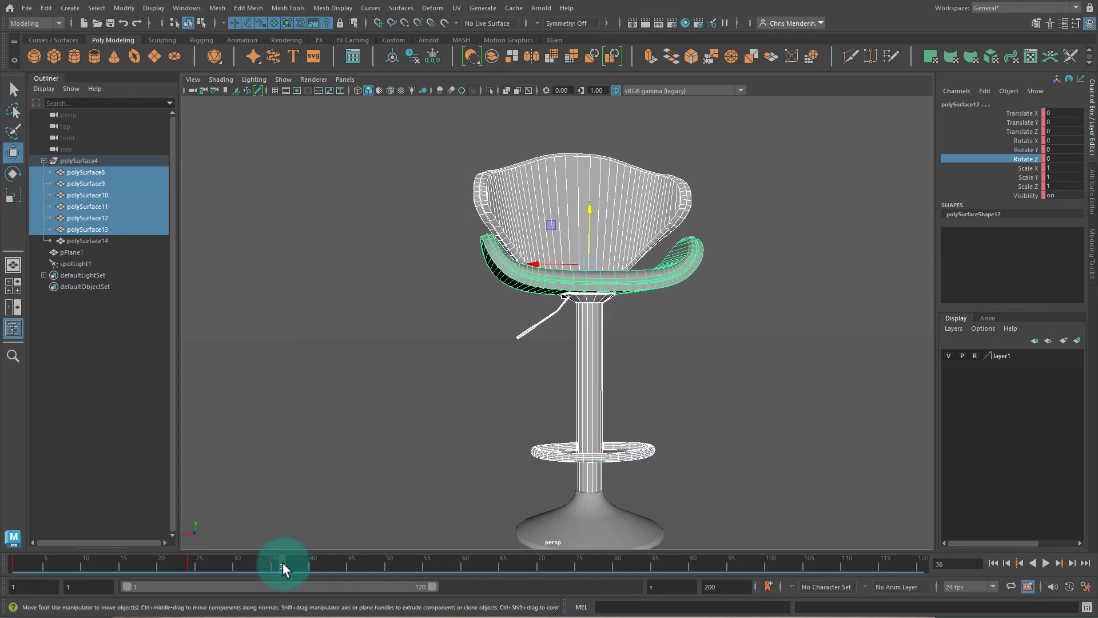
{"action": "mouse_move", "coordinate": [271, 564]}
{"action": "left_mouse_down"}
{"action": "mouse_move", "coordinate": [259, 572]}
{"action": "mouse_move", "coordinate": [350, 572]}
{"action": "mouse_move", "coordinate": [122, 570]}
{"action": "mouse_move", "coordinate": [462, 571]}
{"action": "mouse_move", "coordinate": [276, 565]}
{"action": "left_mouse_up"}
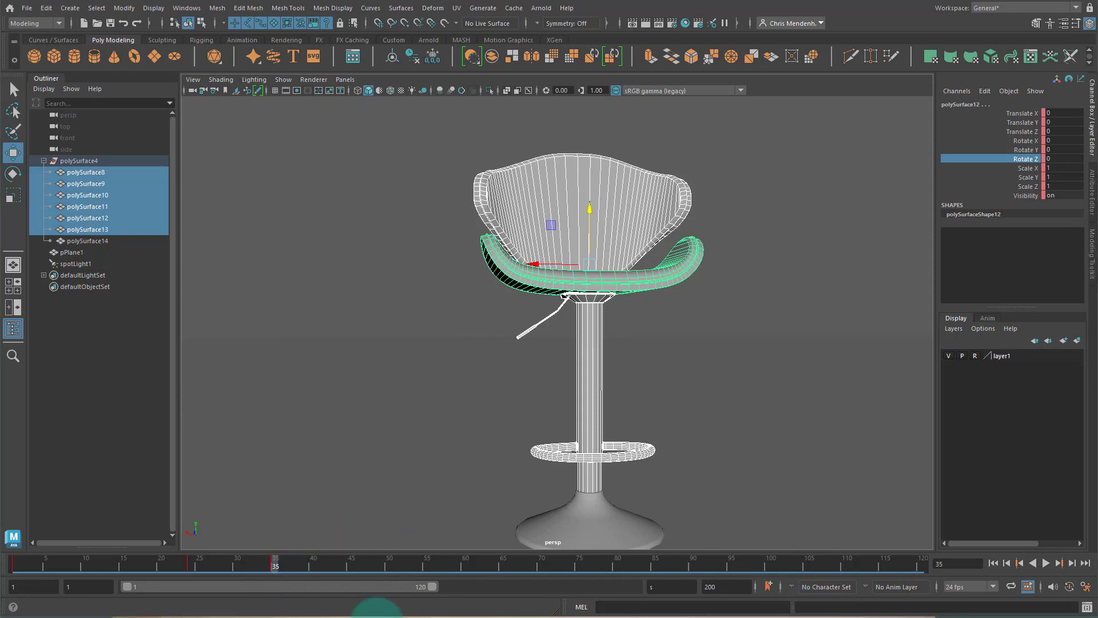
{"action": "key", "text": "alt+v"}
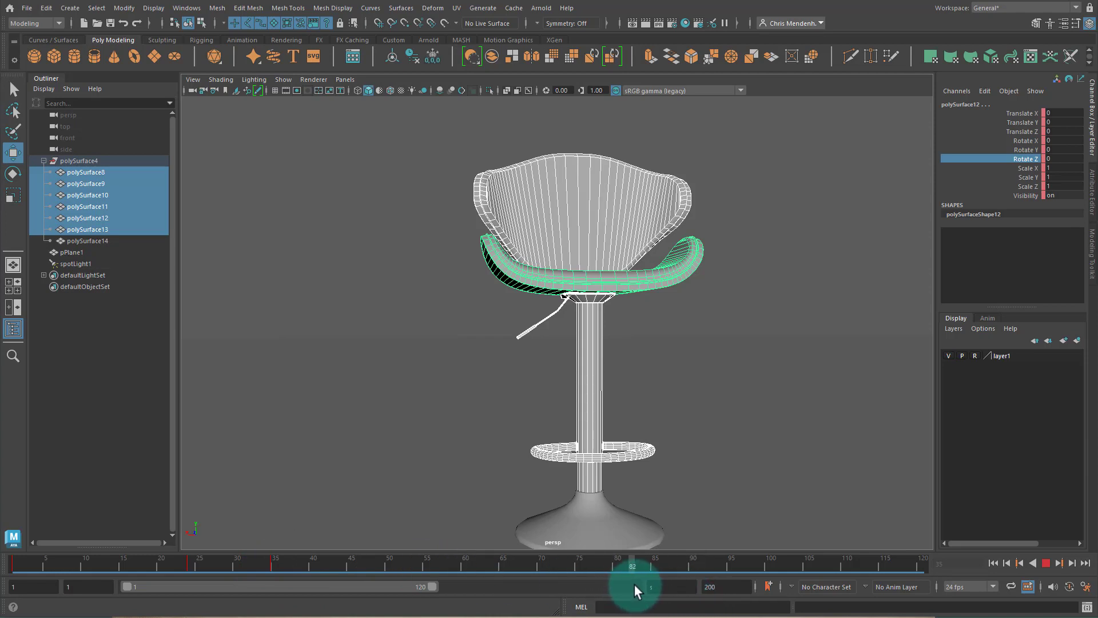
{"action": "key", "text": "alt+v"}
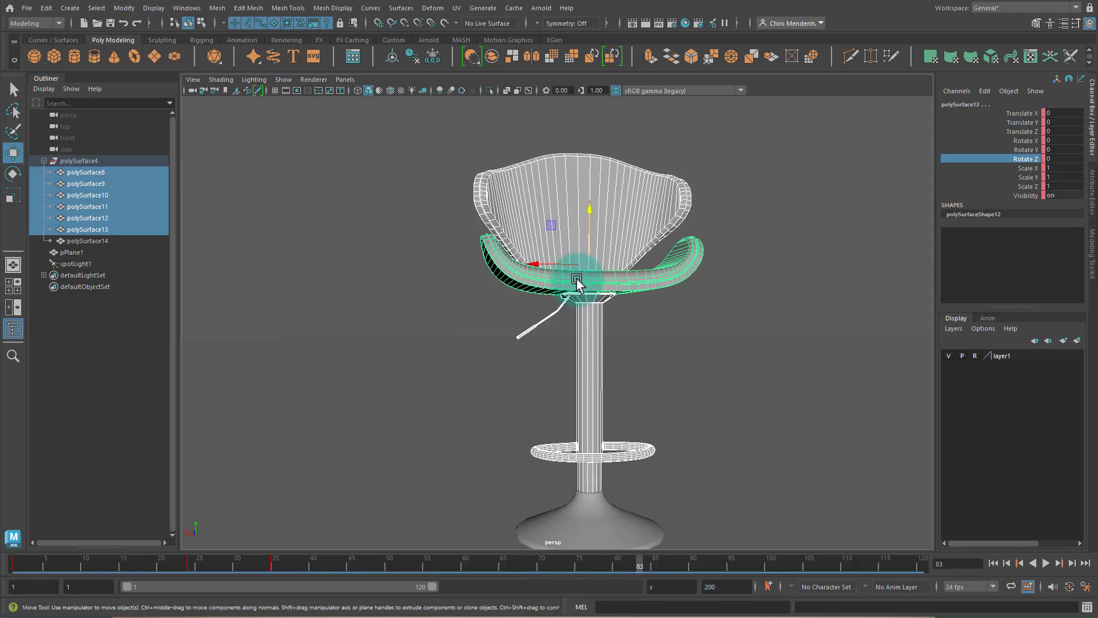
{"action": "middle_click_drag", "start_coordinate": [591, 207], "coordinate": [596, 239]}
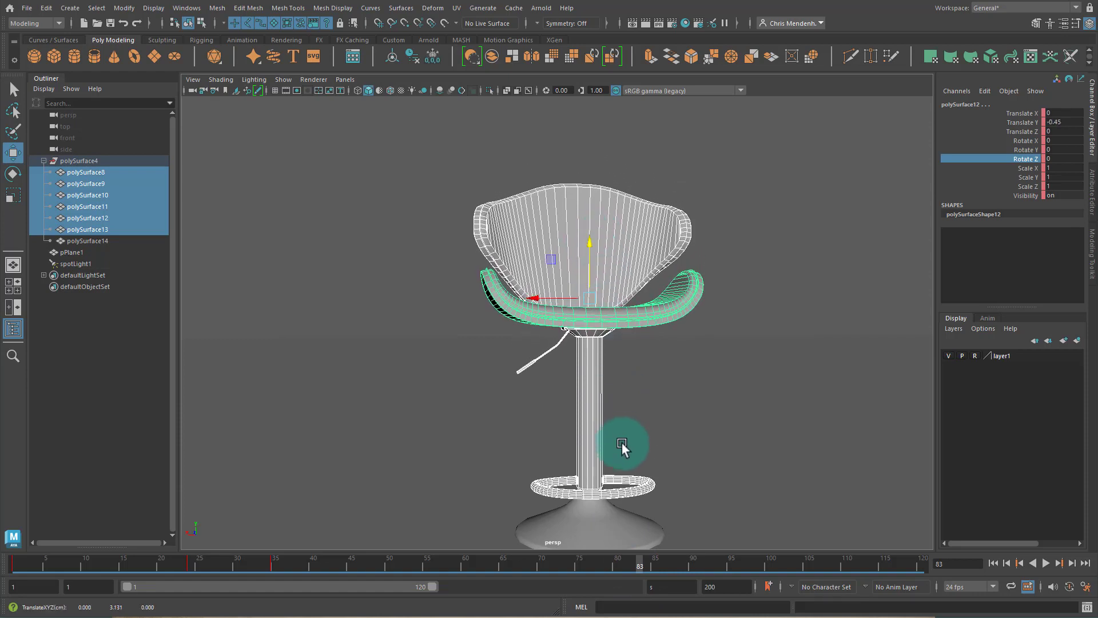
Step: Scrub back from frame 83 to watch the seat rise, then select the lever
{"action": "left_click_drag", "start_coordinate": [620, 446], "coordinate": [627, 437], "text": "alt"}
{"action": "right_click_drag", "start_coordinate": [581, 445], "coordinate": [629, 209], "text": "alt"}
{"action": "left_click_drag", "start_coordinate": [630, 209], "coordinate": [598, 328], "text": "alt"}
{"action": "scroll", "coordinate": [627, 213], "scroll_direction": "down", "scroll_amount": 2}
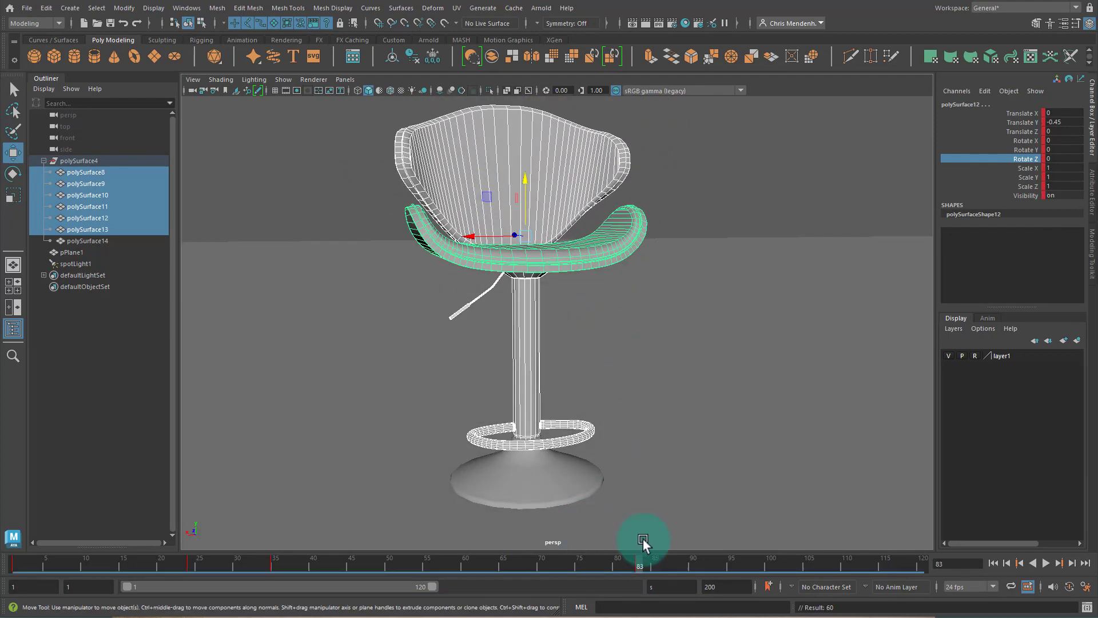
{"action": "left_click", "coordinate": [644, 564]}
{"action": "mouse_move", "coordinate": [641, 562]}
{"action": "left_mouse_down"}
{"action": "mouse_move", "coordinate": [166, 566]}
{"action": "mouse_move", "coordinate": [298, 578]}
{"action": "mouse_move", "coordinate": [697, 574]}
{"action": "mouse_move", "coordinate": [185, 574]}
{"action": "mouse_move", "coordinate": [692, 558]}
{"action": "left_mouse_up"}
{"action": "left_click", "coordinate": [464, 309]}
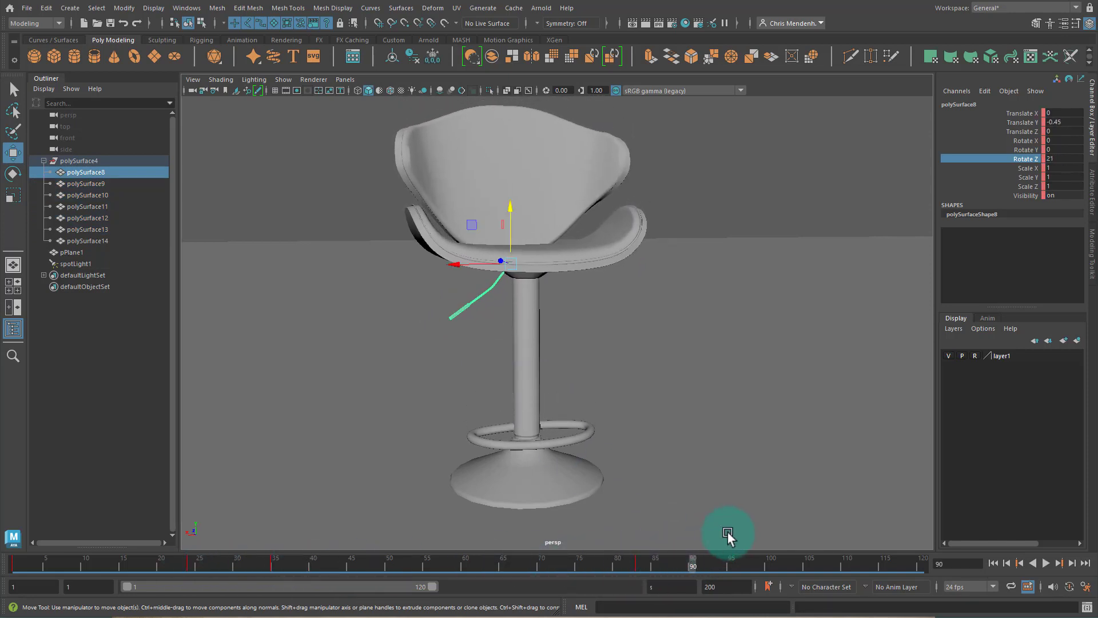
Step: Set the lever's Rotate Z back to 0 and key it at frame 90
{"action": "left_click", "coordinate": [1066, 158]}
{"action": "type", "text": "0"}
{"action": "key", "text": "Return"}
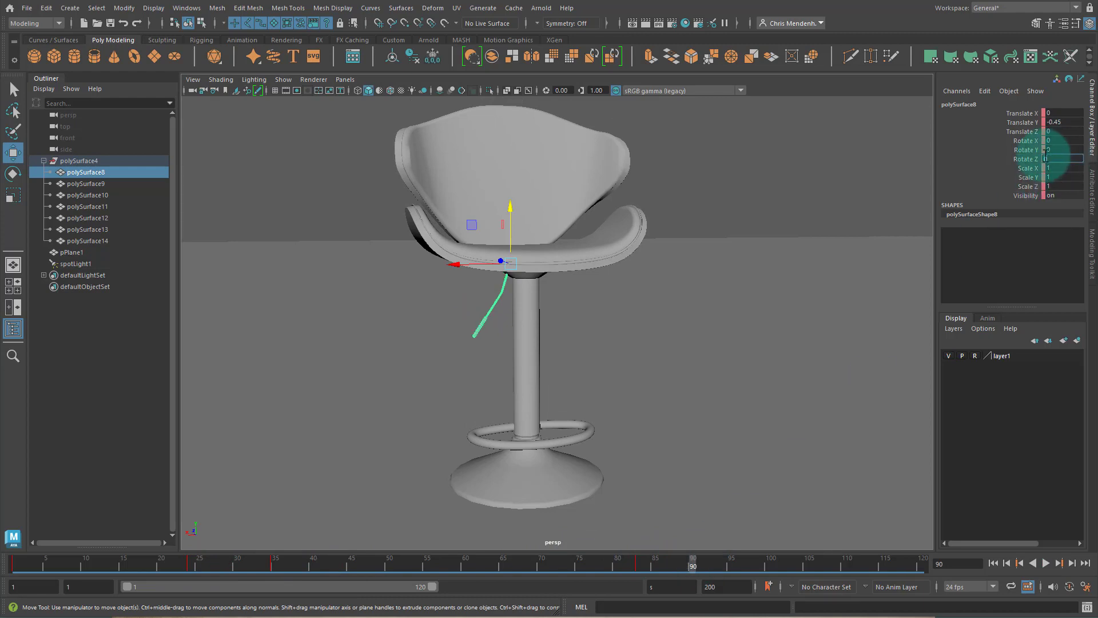
{"action": "left_click", "coordinate": [1036, 158]}
{"action": "right_click", "coordinate": [1035, 159]}
{"action": "left_click", "coordinate": [1063, 184]}
{"action": "left_click_drag", "start_coordinate": [690, 560], "coordinate": [14, 565]}
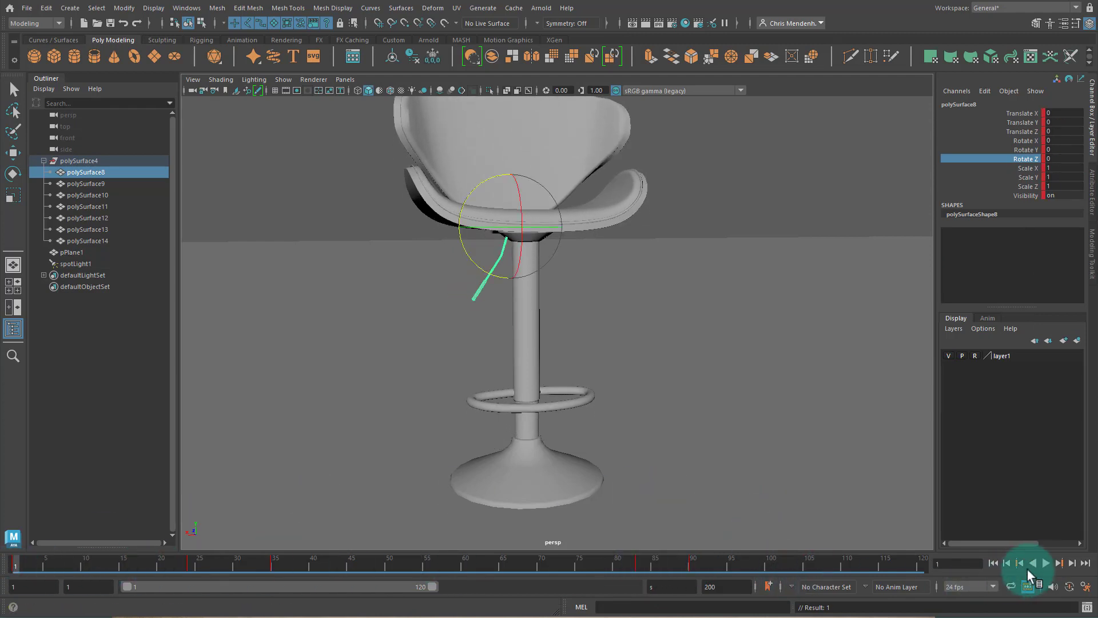
Step: Play the animation through to frame 116, then select the lever and return to frame 24
{"action": "middle_click_drag", "start_coordinate": [664, 310], "coordinate": [696, 355], "text": "alt"}
{"action": "left_click_drag", "start_coordinate": [696, 355], "coordinate": [767, 429], "text": "alt"}
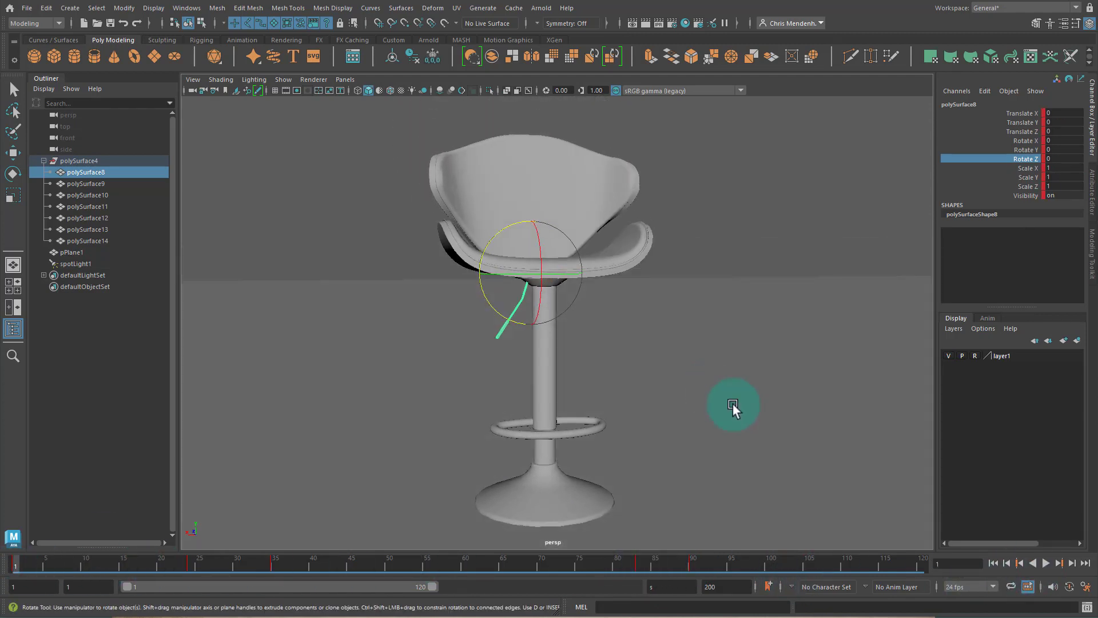
{"action": "key", "text": "w"}
{"action": "left_click", "coordinate": [787, 240]}
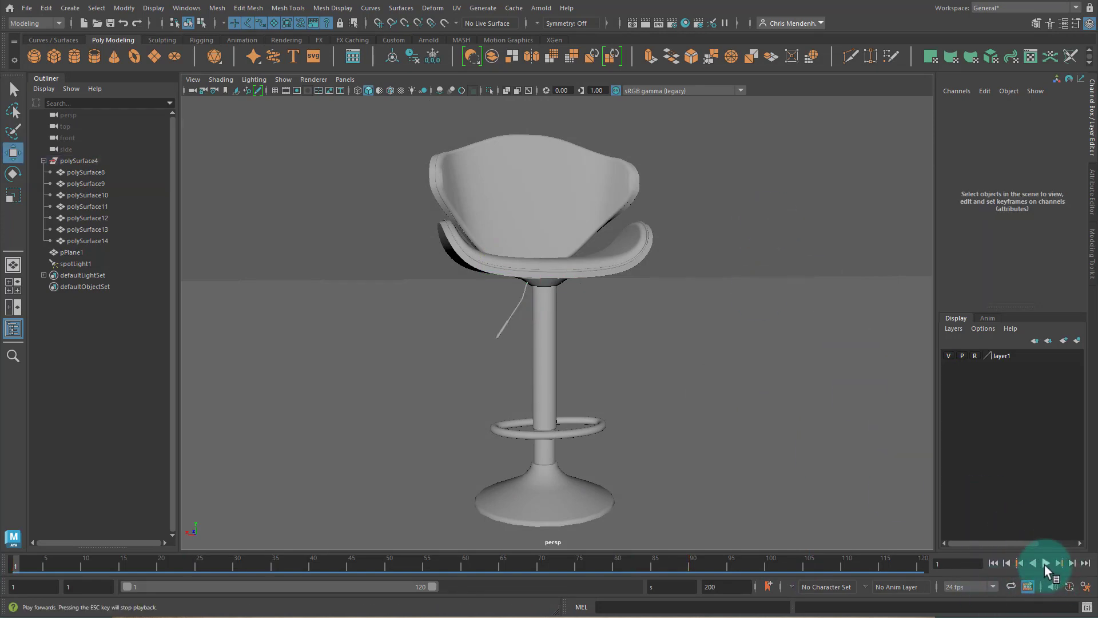
{"action": "left_click", "coordinate": [1045, 564]}
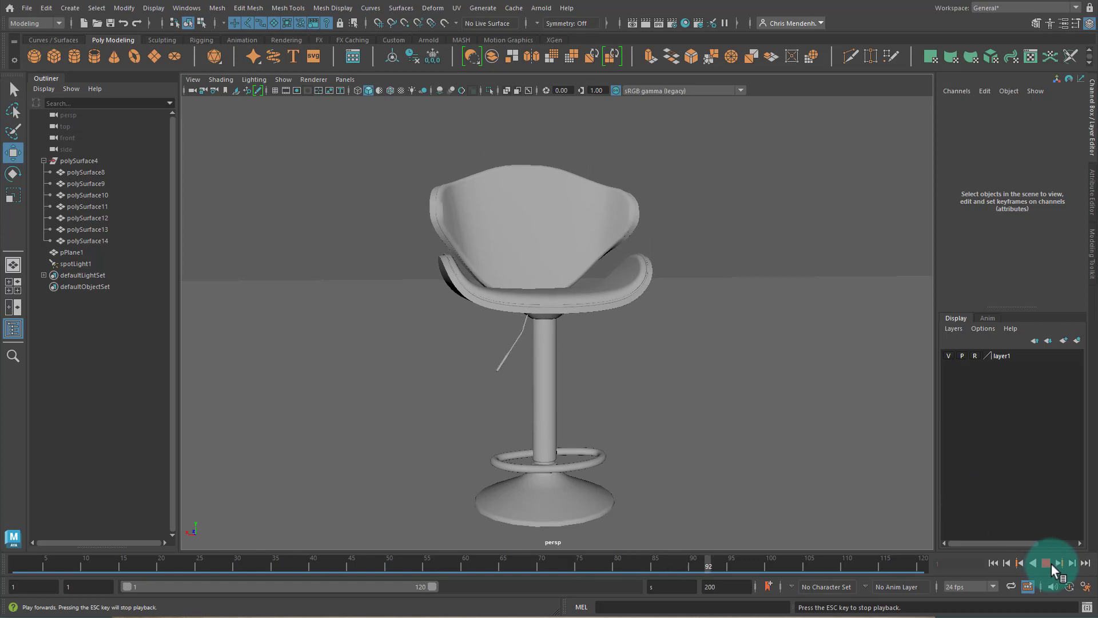
{"action": "left_click", "coordinate": [1051, 564]}
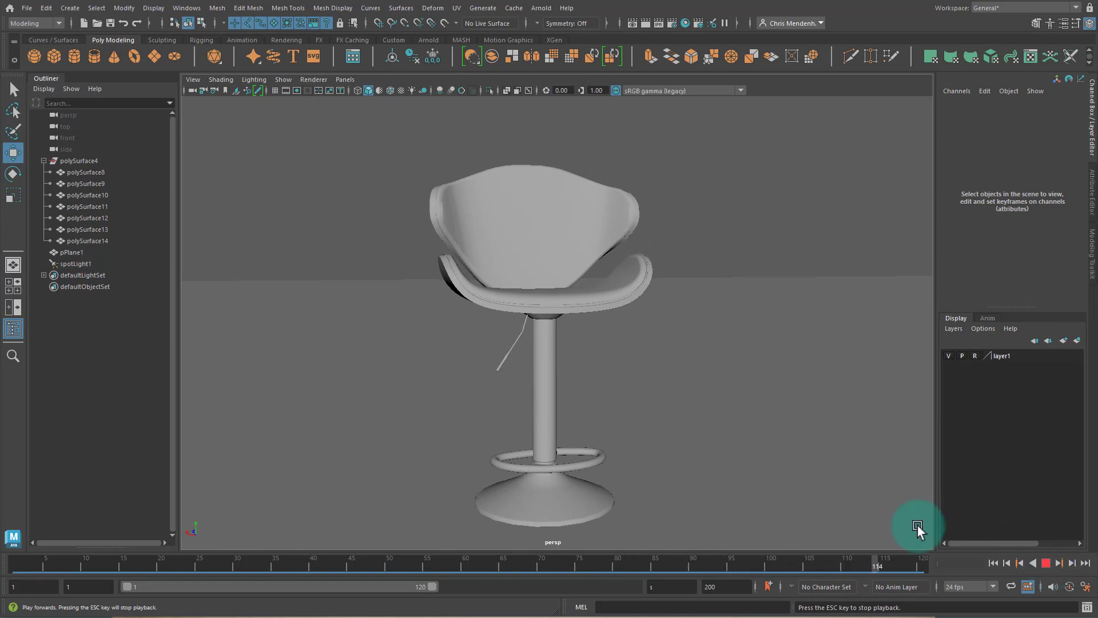
{"action": "left_click", "coordinate": [501, 355]}
{"action": "left_click_drag", "start_coordinate": [657, 562], "coordinate": [212, 572]}
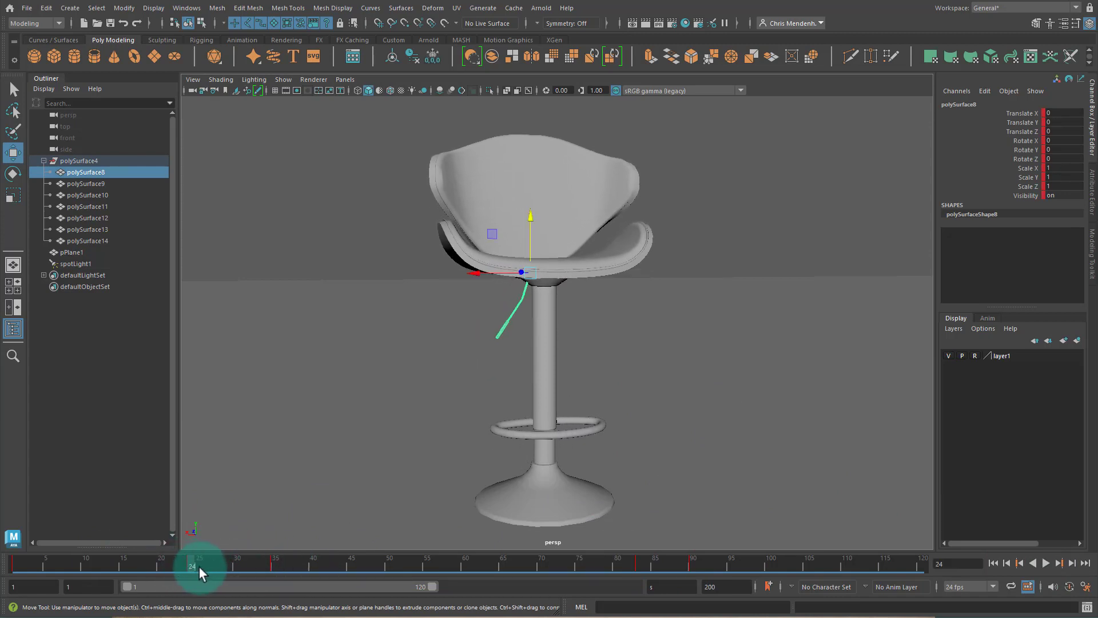
{"action": "mouse_move", "coordinate": [200, 566]}
{"action": "left_mouse_down"}
{"action": "mouse_move", "coordinate": [239, 563]}
{"action": "mouse_move", "coordinate": [189, 564]}
{"action": "left_mouse_up"}
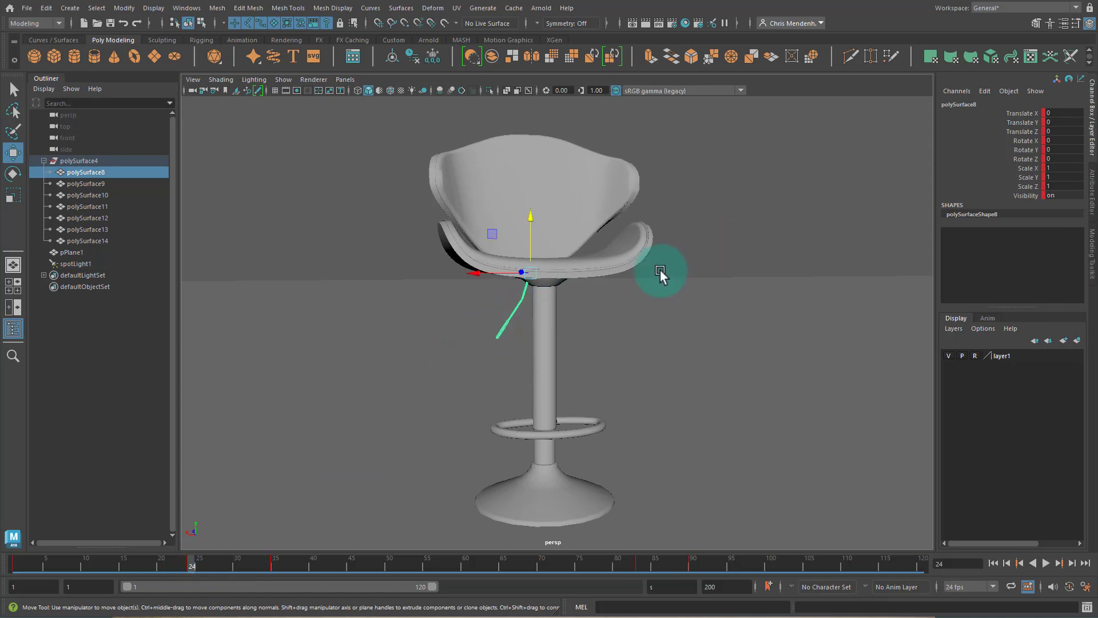
Step: Scrub around frames 33–35, play and stop, then return to about frame 16
{"action": "left_click", "coordinate": [273, 563]}
{"action": "mouse_move", "coordinate": [276, 566]}
{"action": "left_mouse_down"}
{"action": "mouse_move", "coordinate": [333, 564]}
{"action": "mouse_move", "coordinate": [263, 563]}
{"action": "mouse_move", "coordinate": [272, 566]}
{"action": "left_mouse_up"}
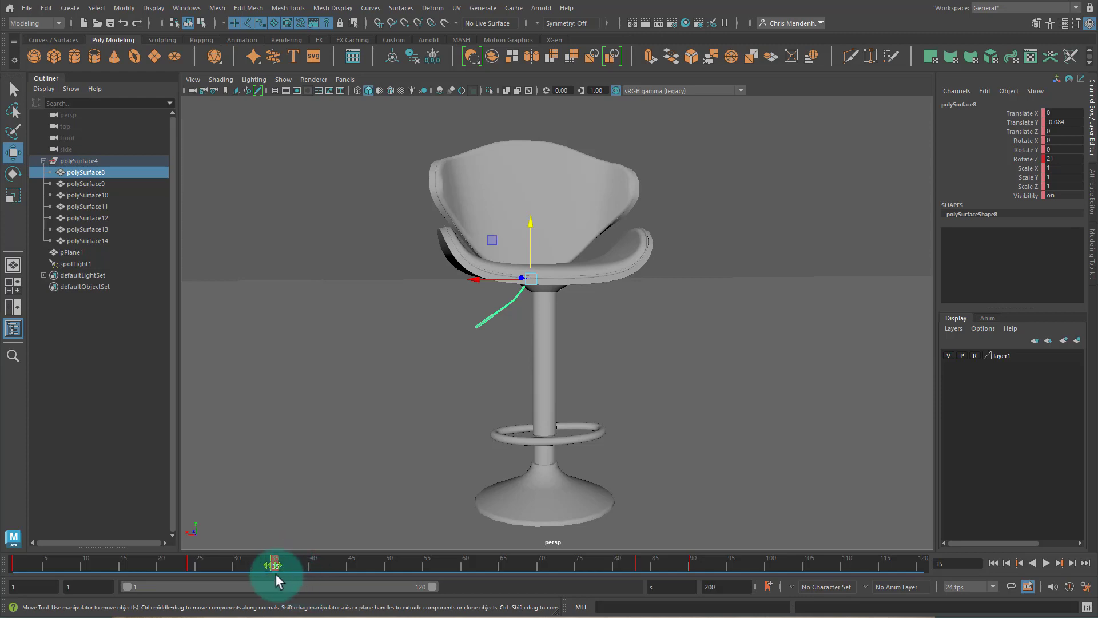
{"action": "left_click_drag", "start_coordinate": [269, 567], "coordinate": [30, 560]}
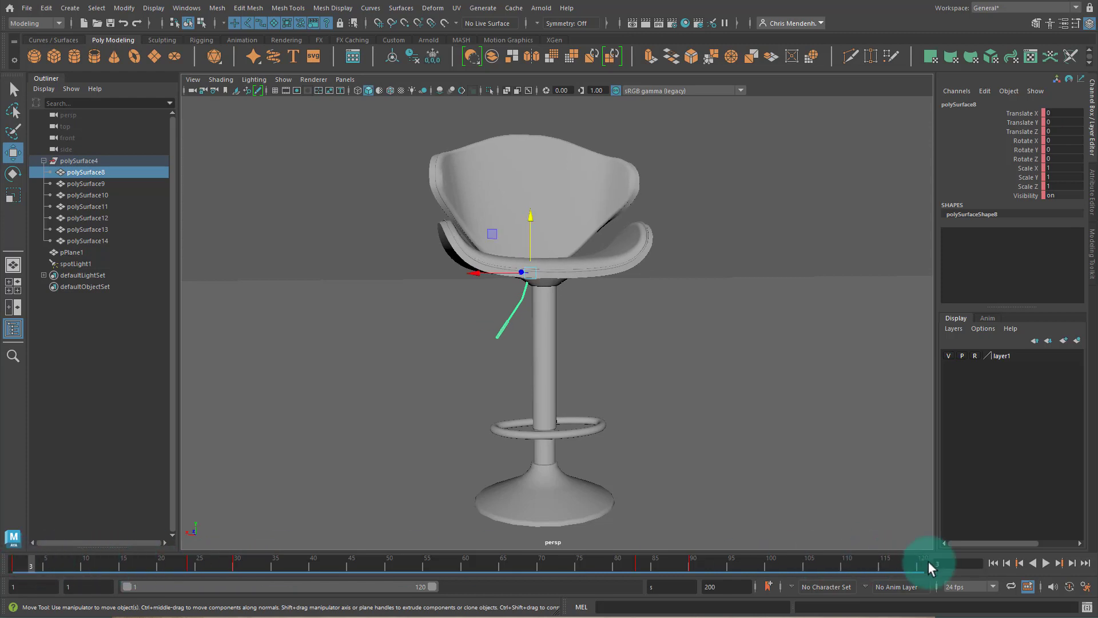
{"action": "left_click", "coordinate": [1047, 563]}
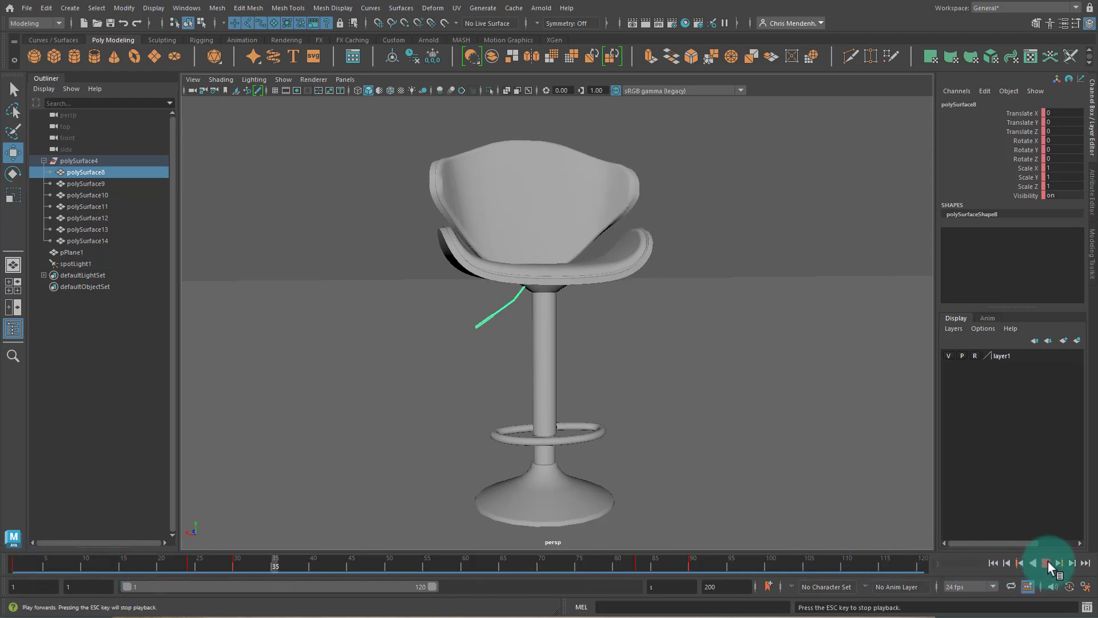
{"action": "left_click", "coordinate": [1048, 563]}
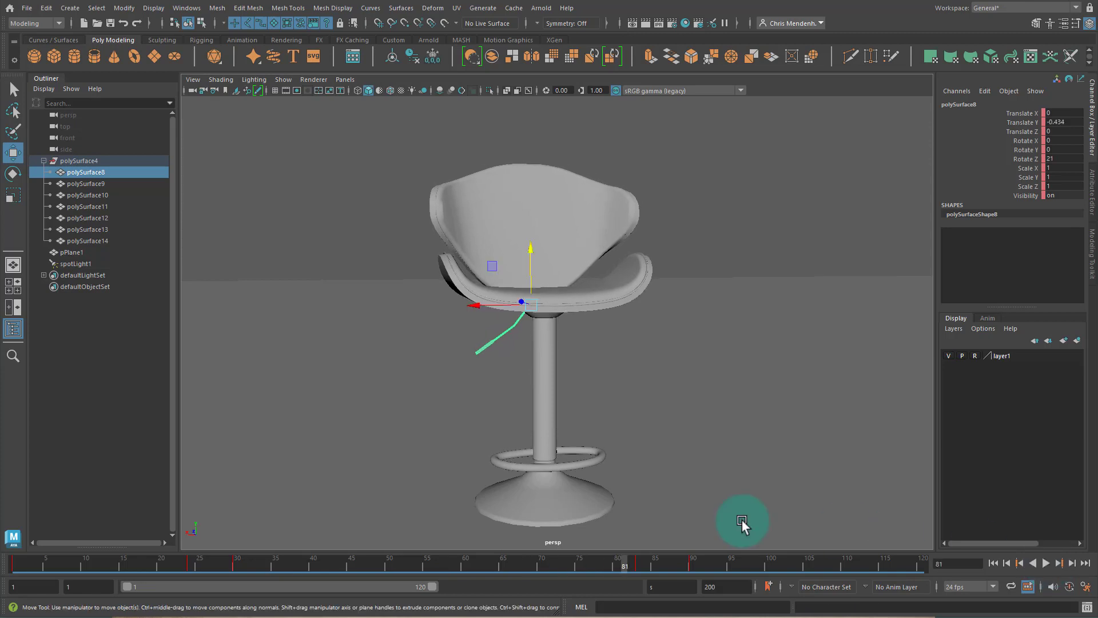
{"action": "left_click_drag", "start_coordinate": [632, 558], "coordinate": [227, 566]}
Step: Select the stool parts one by one and scrub the timeline to review their motion
{"action": "left_click_drag", "start_coordinate": [486, 220], "coordinate": [593, 449]}
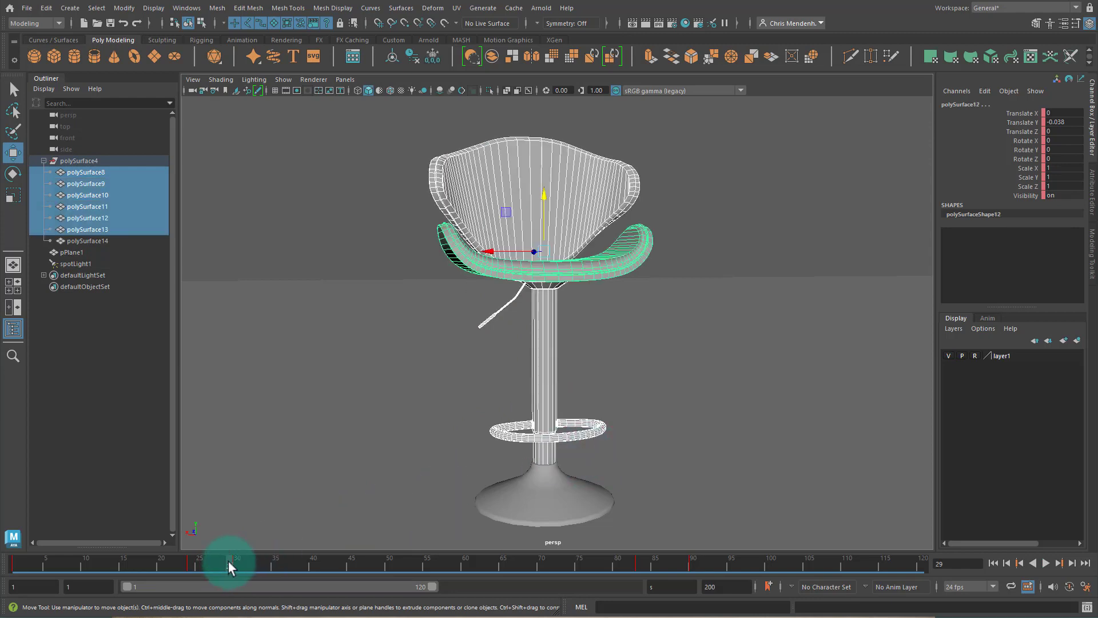
{"action": "left_click_drag", "start_coordinate": [228, 561], "coordinate": [88, 561]}
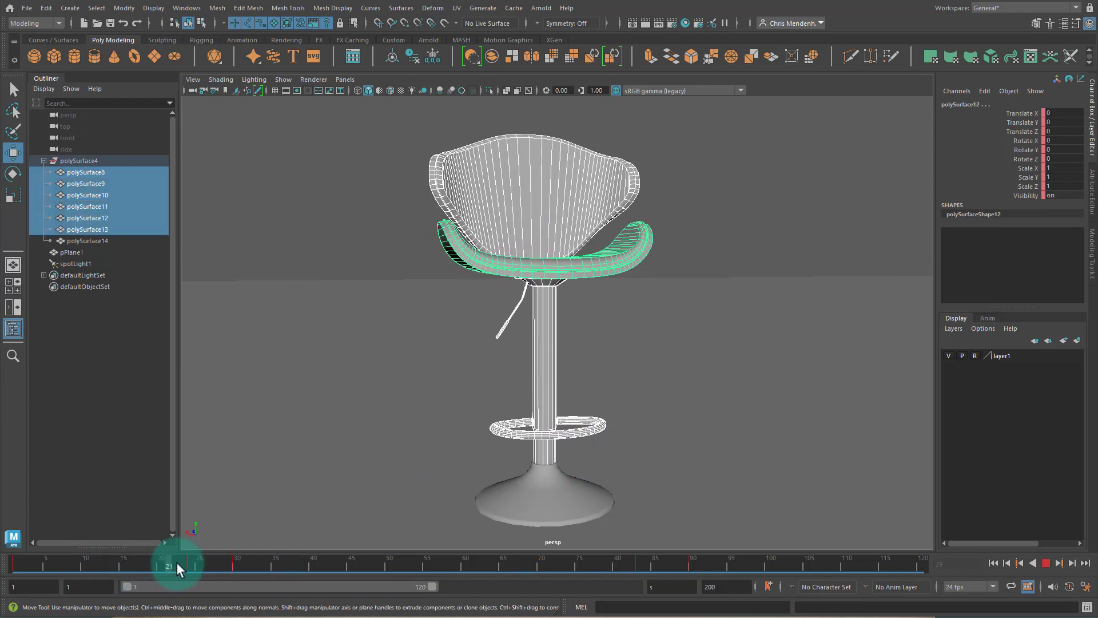
{"action": "left_click_drag", "start_coordinate": [180, 563], "coordinate": [692, 565]}
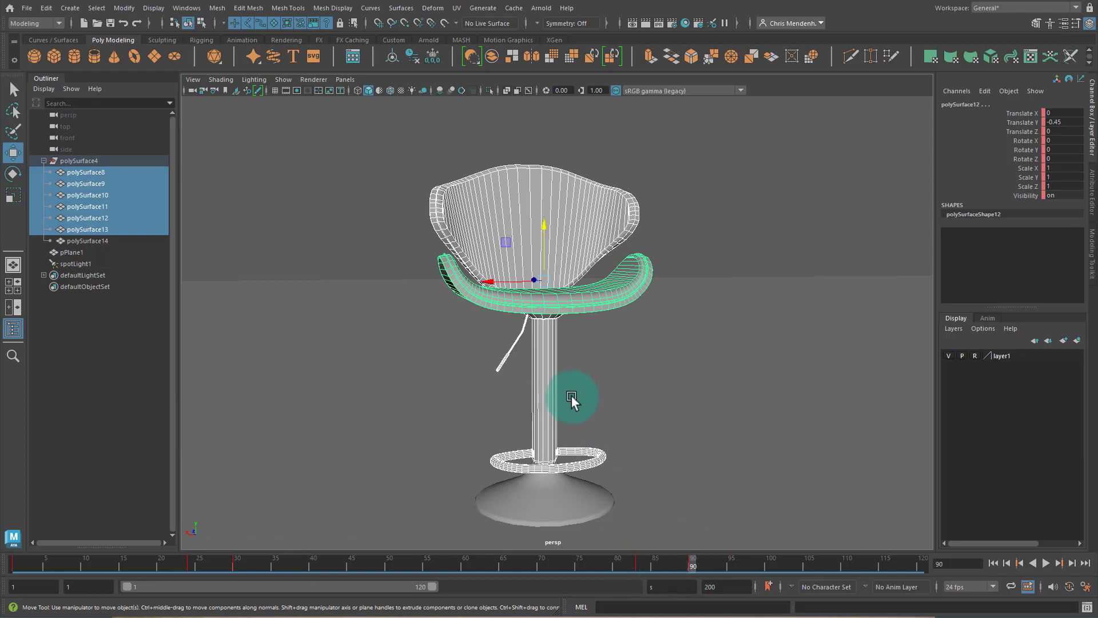
{"action": "left_click", "coordinate": [551, 420]}
{"action": "left_click", "coordinate": [565, 483]}
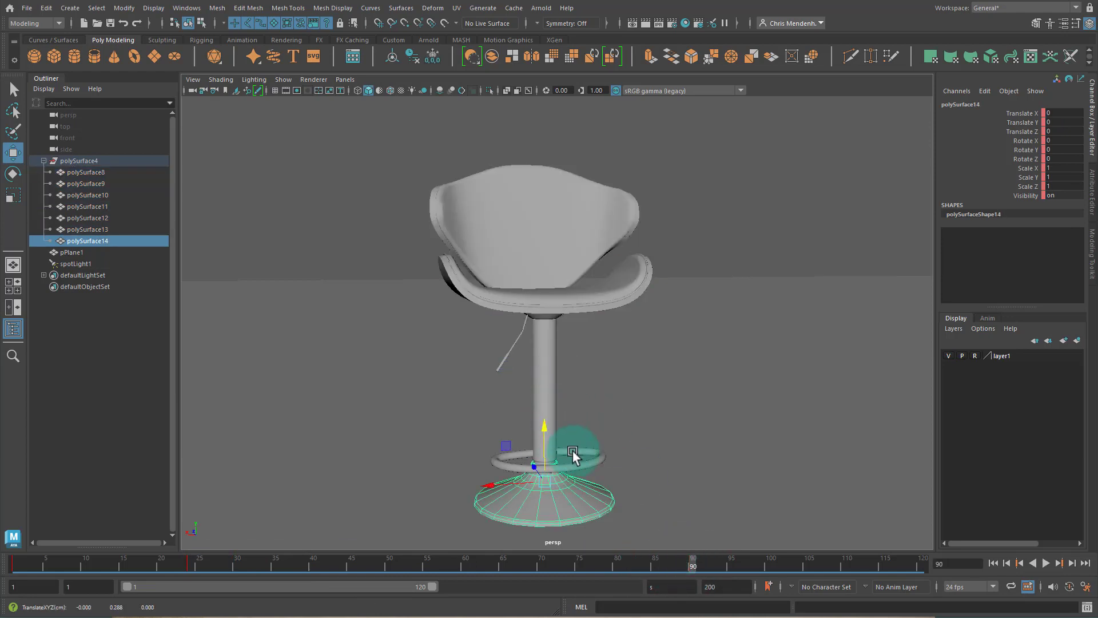
{"action": "left_click", "coordinate": [575, 450]}
{"action": "left_click", "coordinate": [553, 360]}
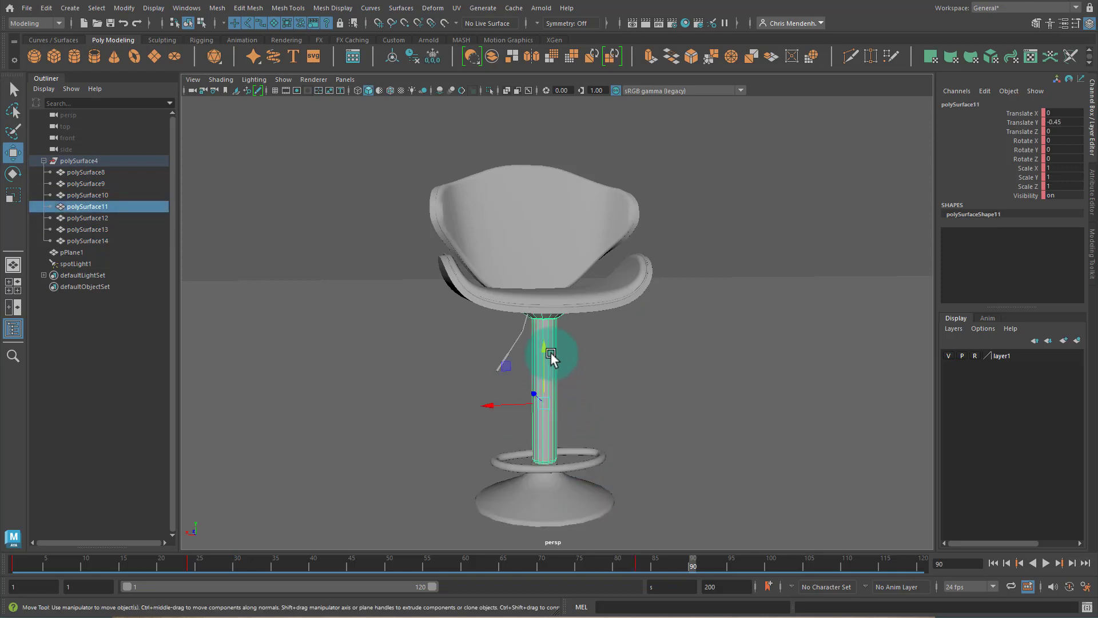
{"action": "left_click", "coordinate": [601, 296]}
{"action": "left_click", "coordinate": [580, 225]}
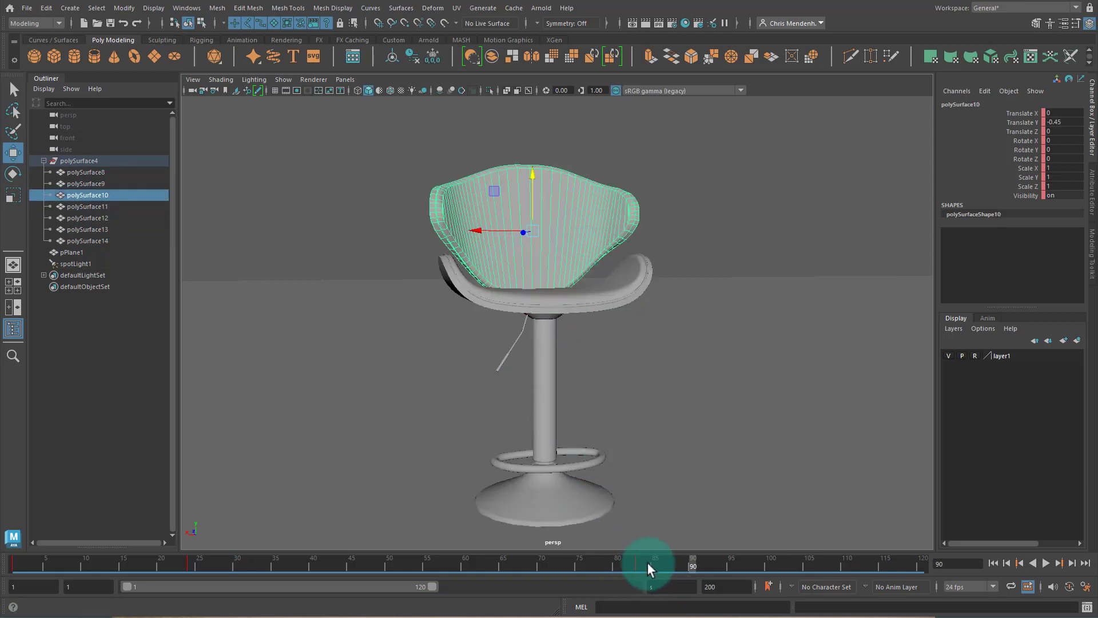
{"action": "left_click_drag", "start_coordinate": [655, 567], "coordinate": [237, 565]}
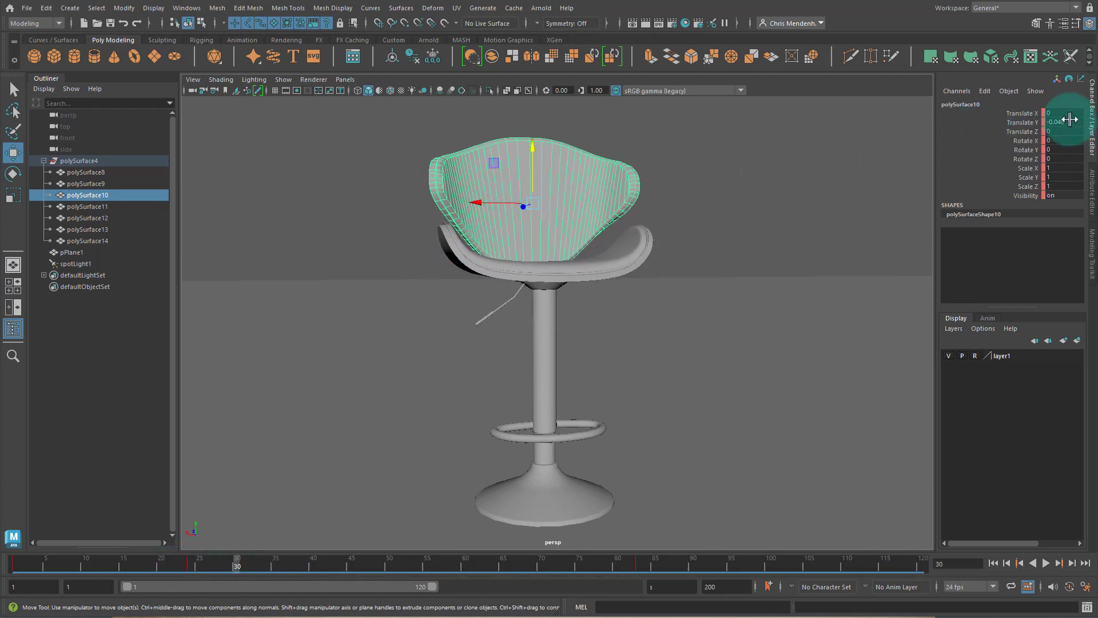
Step: Set Translate Y to 0 on the parts above the base, key it at frame 30, and play
{"action": "left_click_drag", "start_coordinate": [407, 136], "coordinate": [657, 449]}
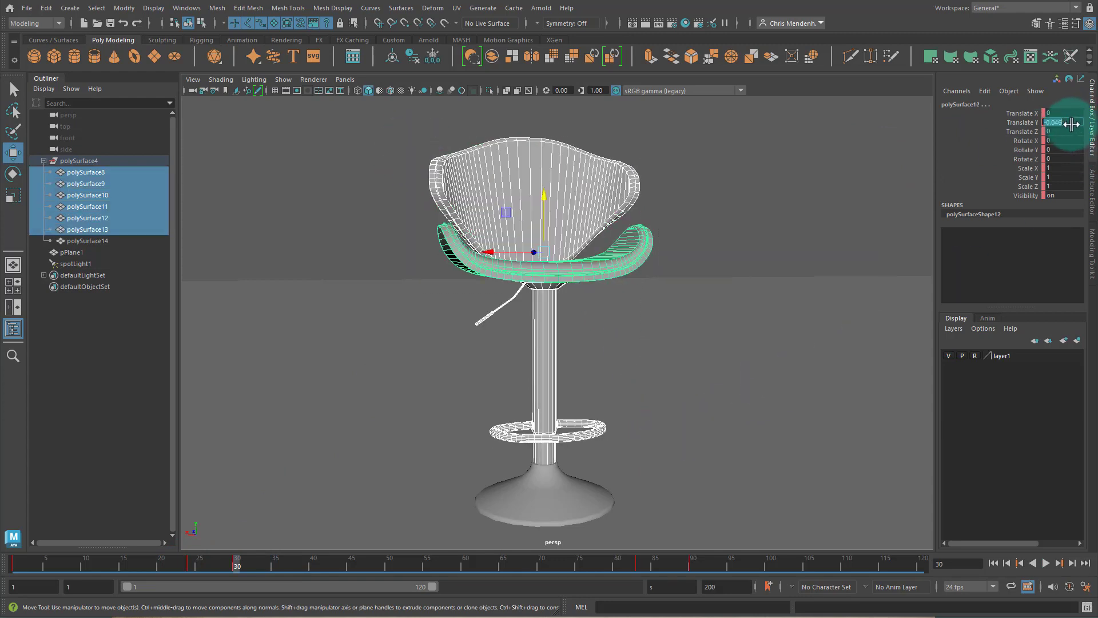
{"action": "type", "text": "0"}
{"action": "key", "text": "Return"}
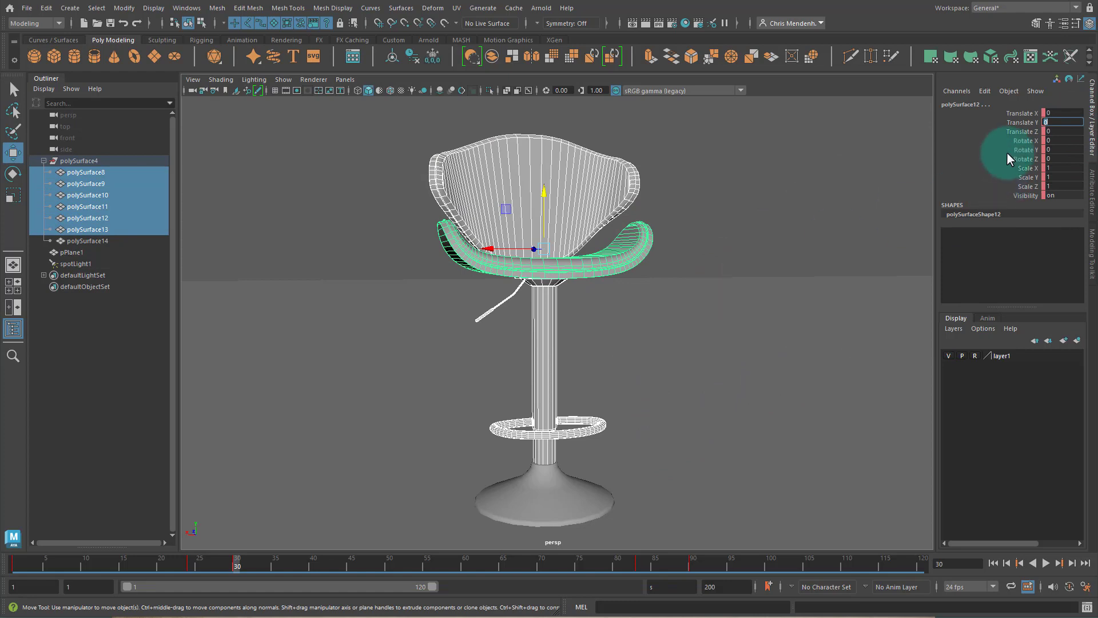
{"action": "left_click", "coordinate": [1023, 122]}
{"action": "right_click", "coordinate": [1023, 120]}
{"action": "left_click", "coordinate": [1058, 140]}
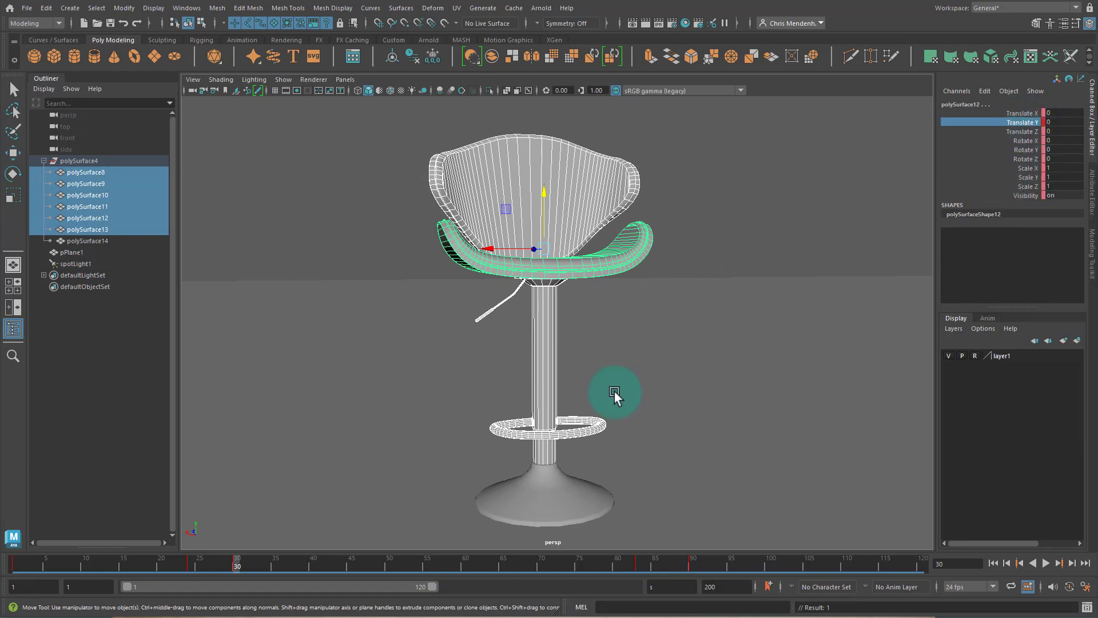
{"action": "key", "text": "alt+v"}
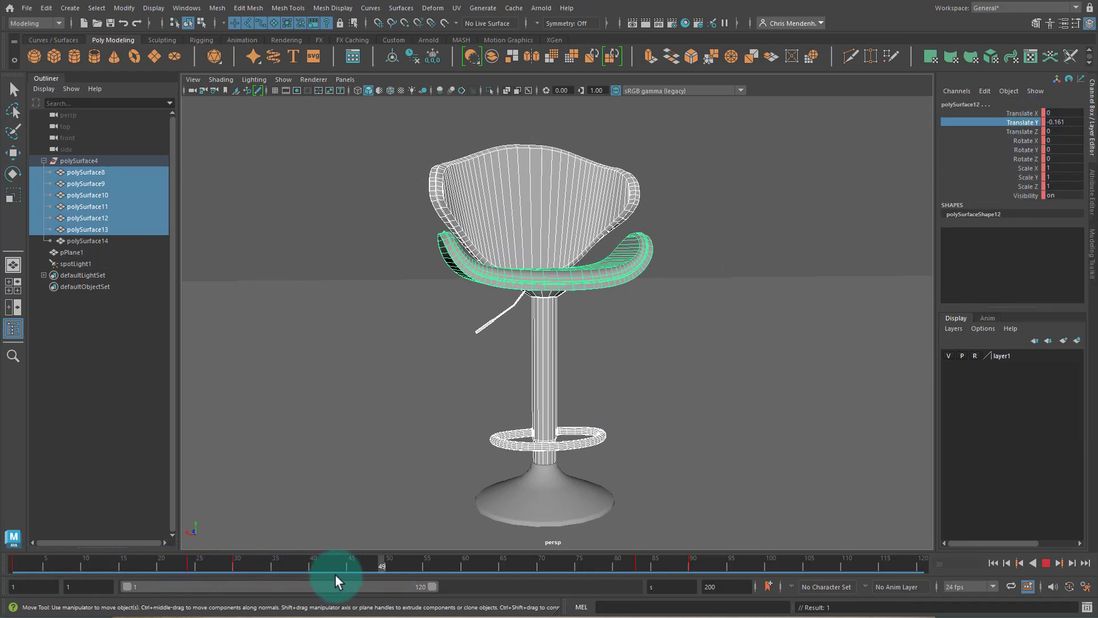
Step: Play the animation, then scrub through to frame 114
{"action": "left_click", "coordinate": [1045, 563]}
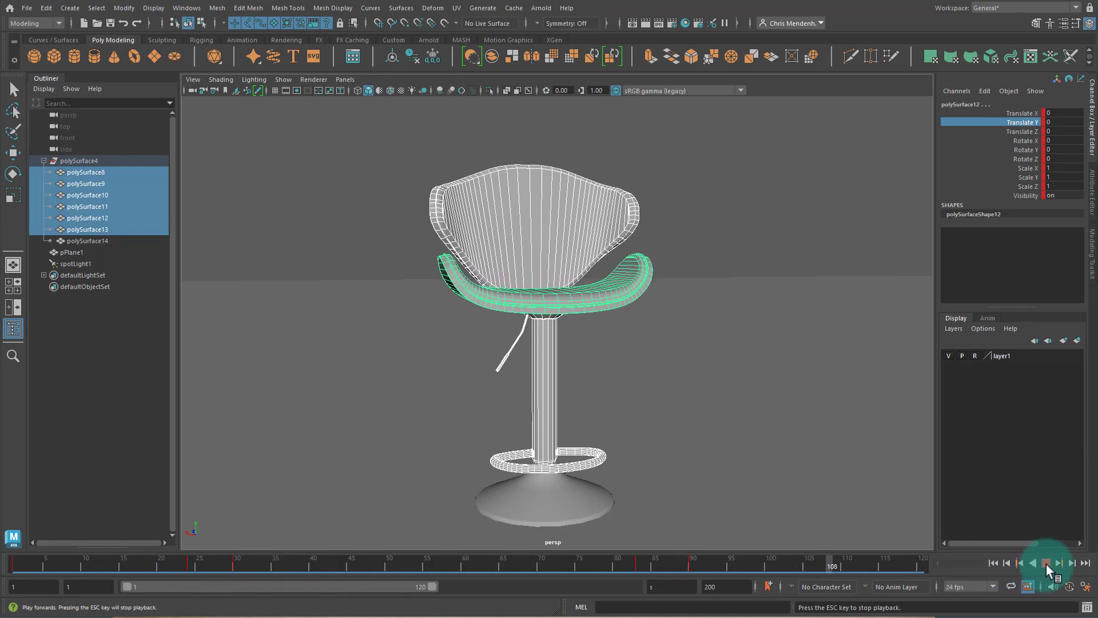
{"action": "left_click", "coordinate": [1046, 564]}
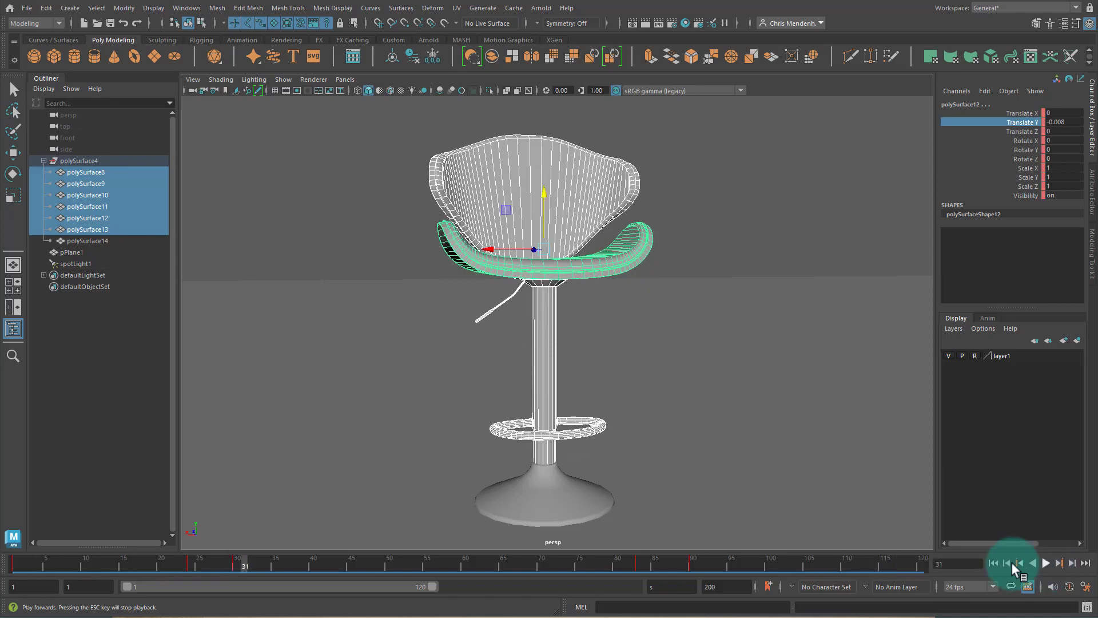
{"action": "key", "text": "alt+v"}
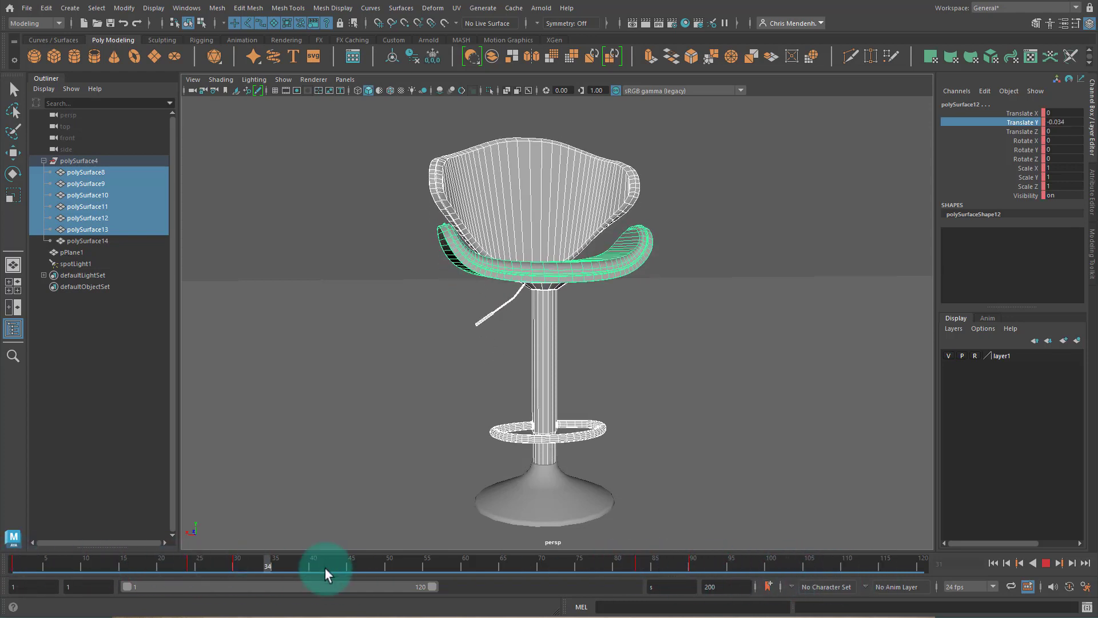
{"action": "mouse_move", "coordinate": [790, 588]}
{"action": "left_mouse_down"}
{"action": "mouse_move", "coordinate": [416, 551]}
{"action": "mouse_move", "coordinate": [809, 569]}
{"action": "mouse_move", "coordinate": [709, 582]}
{"action": "mouse_move", "coordinate": [580, 574]}
{"action": "mouse_move", "coordinate": [728, 585]}
{"action": "left_mouse_up"}
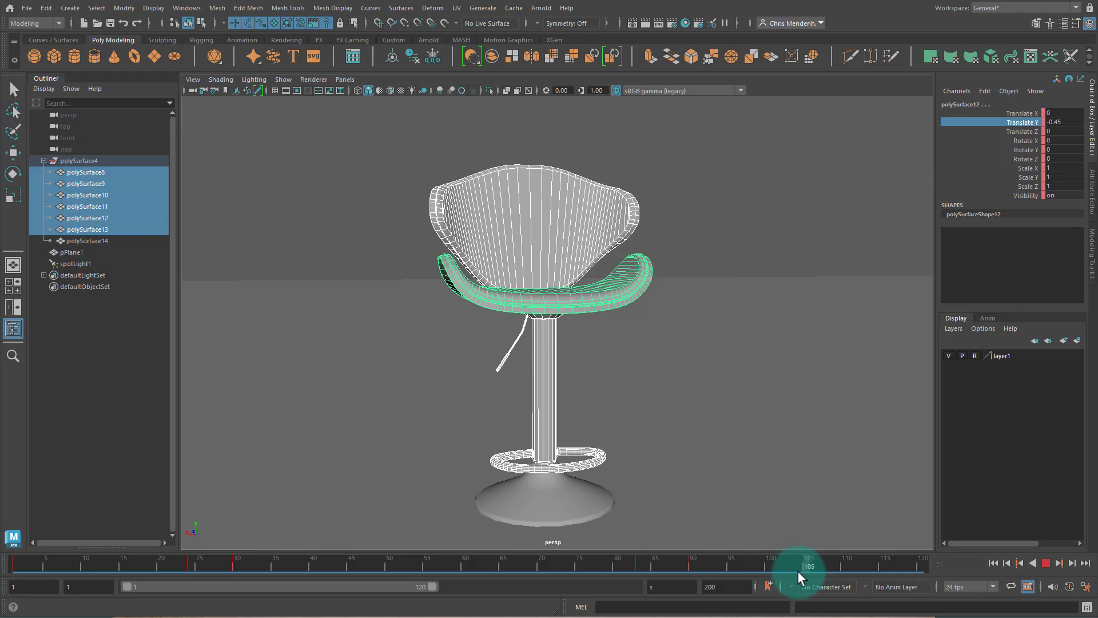
{"action": "left_click_drag", "start_coordinate": [789, 572], "coordinate": [875, 563]}
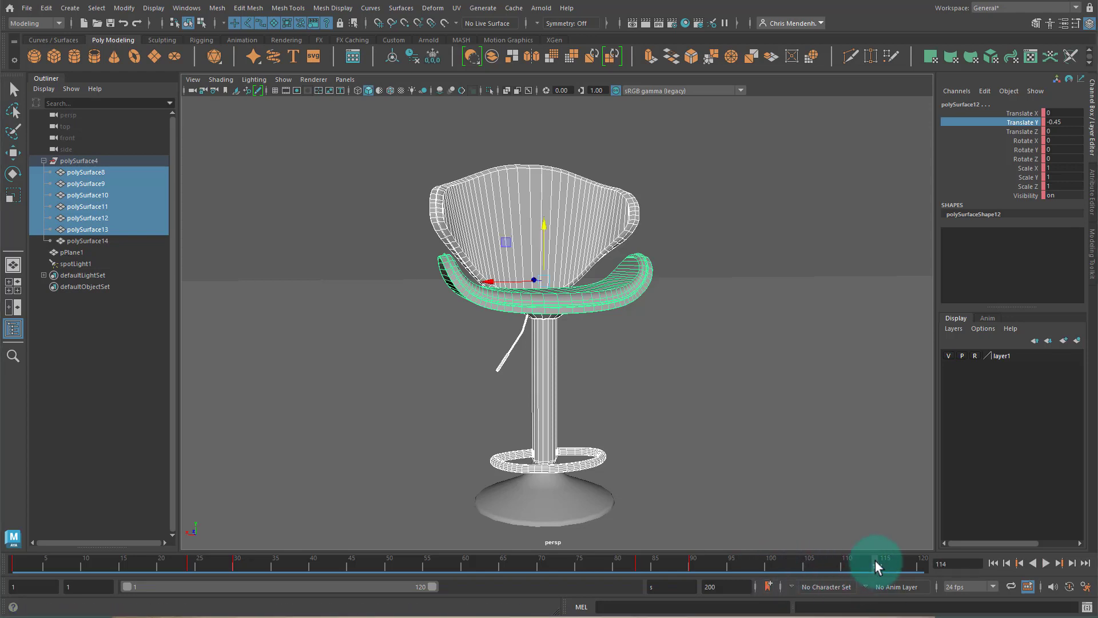
Step: Set the playback end frame to 114 and play the seat animation through
{"action": "left_click", "coordinate": [670, 586]}
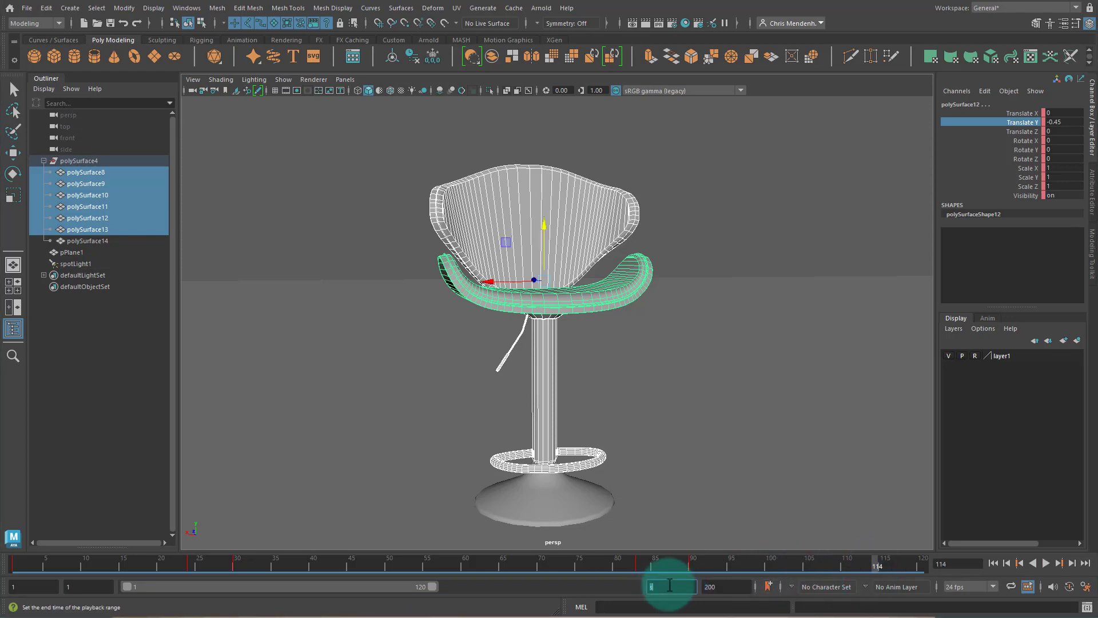
{"action": "type", "text": "114"}
{"action": "key", "text": "Return"}
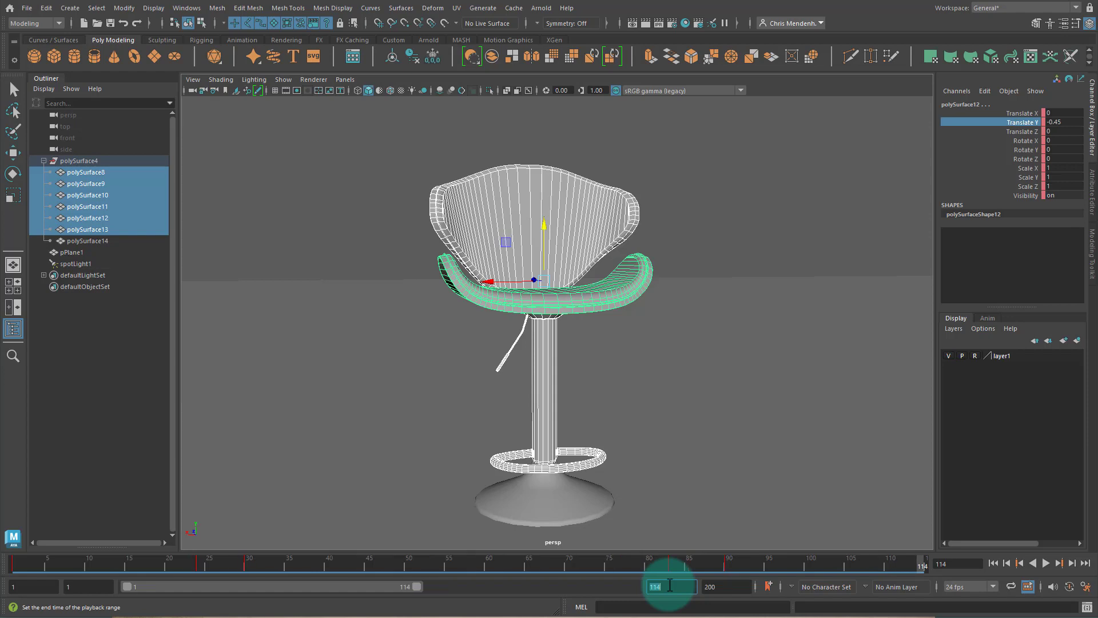
{"action": "left_click", "coordinate": [1047, 564]}
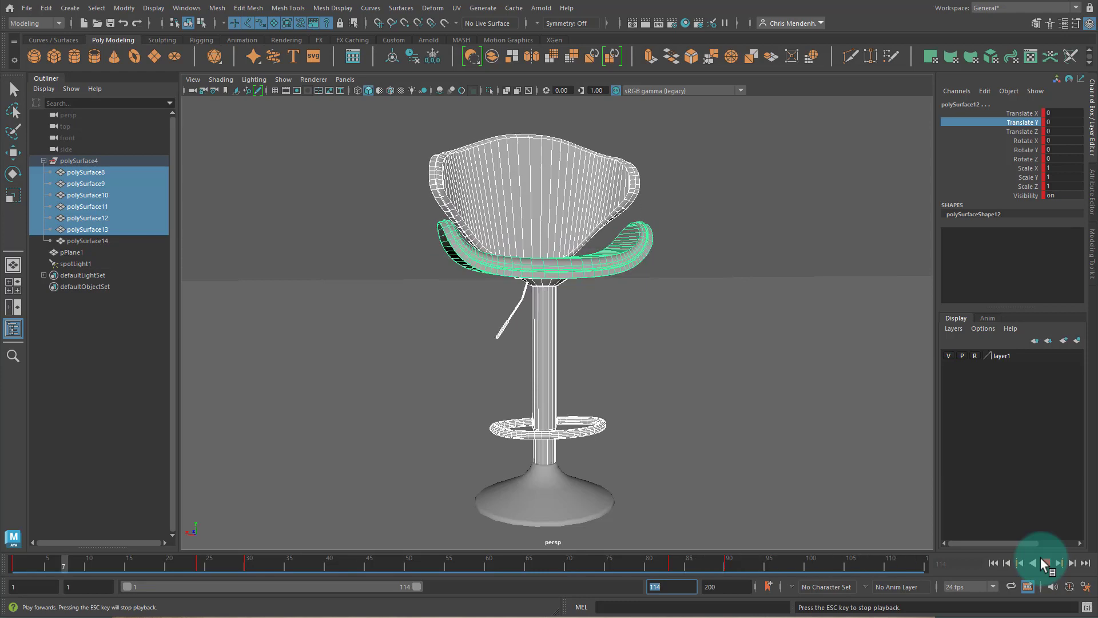
{"action": "left_click", "coordinate": [1043, 562]}
{"action": "key", "text": "alt+v"}
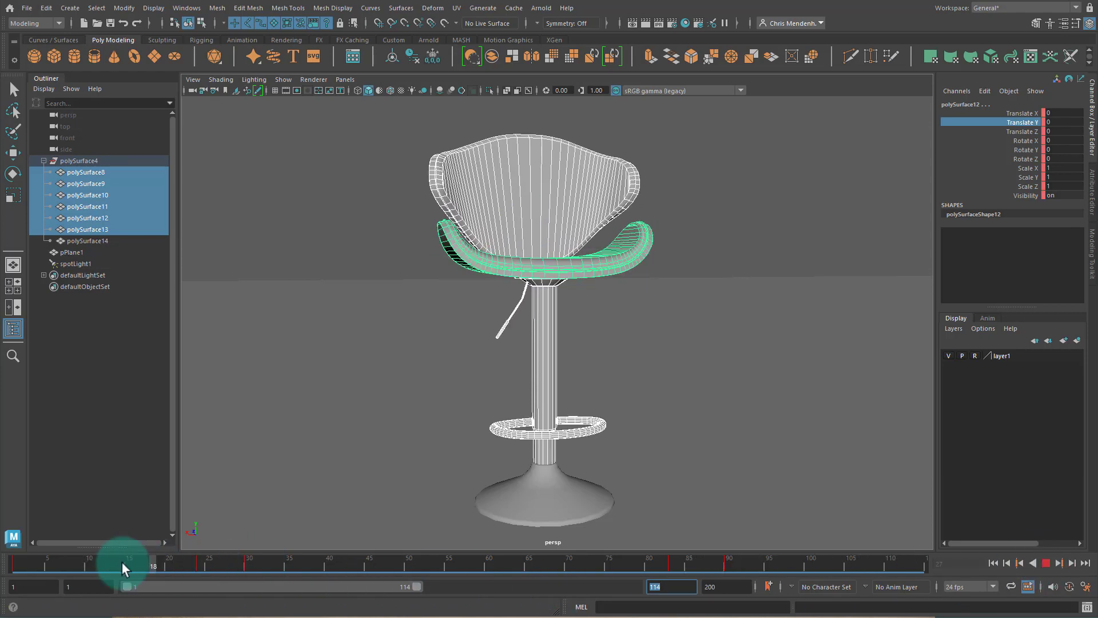
Step: Select all stool parts except the base and go to frame 83
{"action": "mouse_move", "coordinate": [648, 566]}
{"action": "left_mouse_down"}
{"action": "mouse_move", "coordinate": [196, 552]}
{"action": "mouse_move", "coordinate": [460, 575]}
{"action": "mouse_move", "coordinate": [365, 590]}
{"action": "mouse_move", "coordinate": [520, 598]}
{"action": "mouse_move", "coordinate": [472, 586]}
{"action": "mouse_move", "coordinate": [466, 595]}
{"action": "mouse_move", "coordinate": [587, 565]}
{"action": "left_mouse_up"}
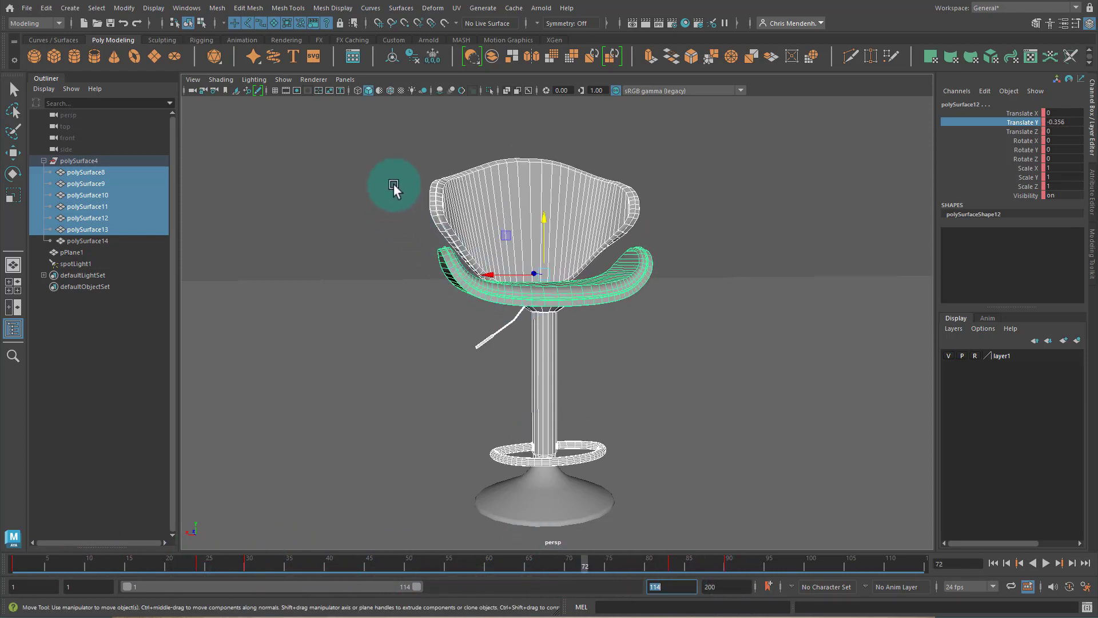
{"action": "left_click_drag", "start_coordinate": [401, 167], "coordinate": [730, 461]}
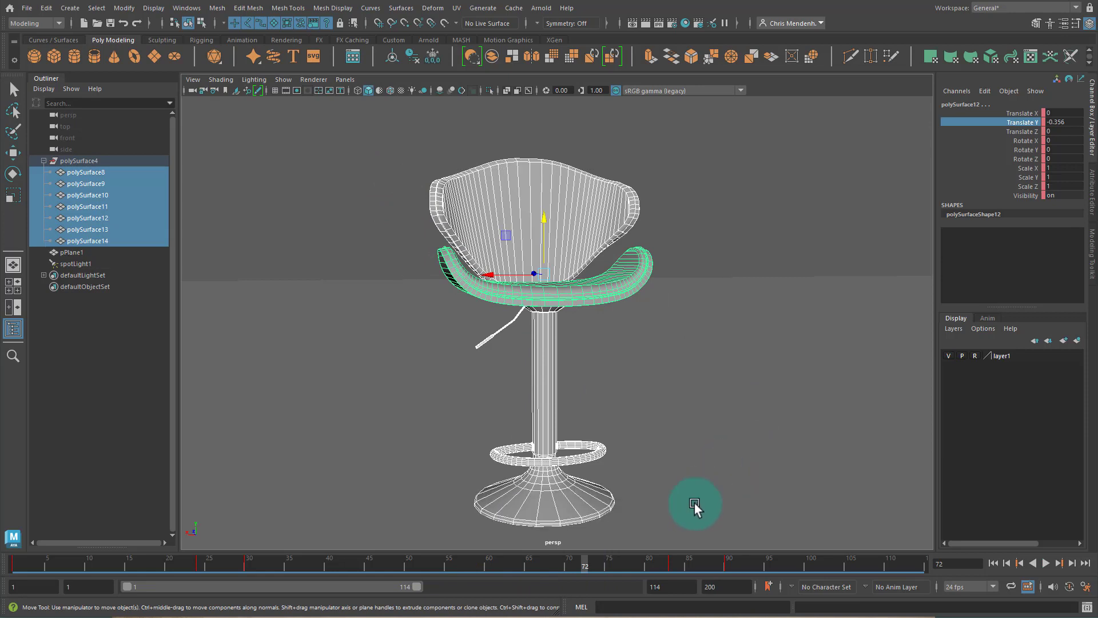
{"action": "left_click", "coordinate": [578, 517], "text": "shift"}
{"action": "left_click", "coordinate": [671, 568]}
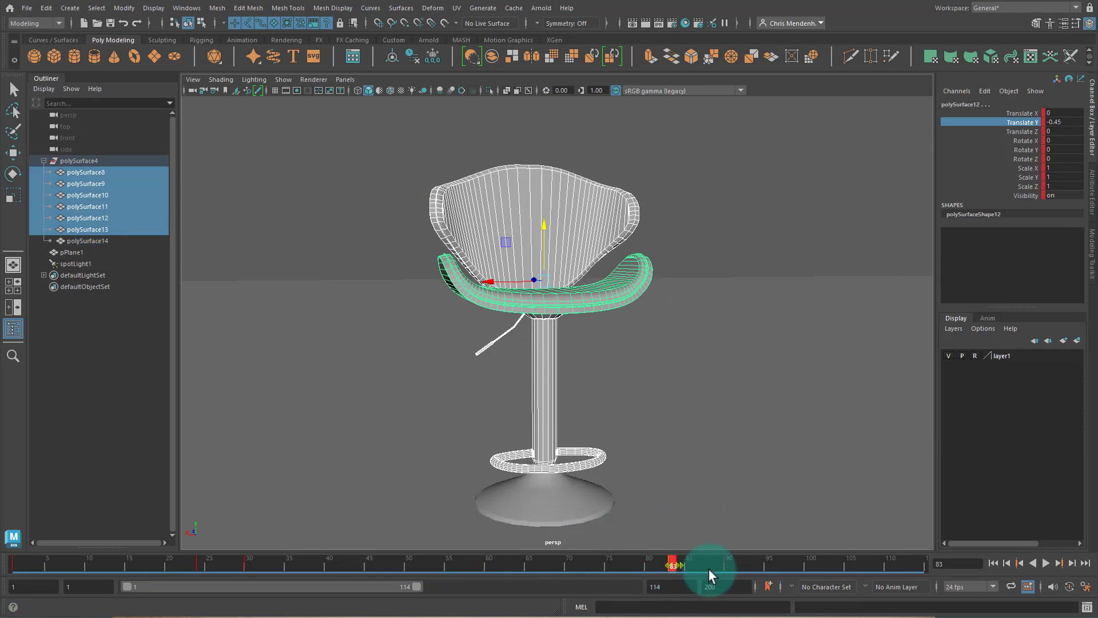
Step: Select the keys around frames 82–91 on the Time Slider and drag them earlier
{"action": "key", "text": "alt+v"}
{"action": "left_click_drag", "start_coordinate": [662, 565], "coordinate": [753, 569], "text": "shift"}
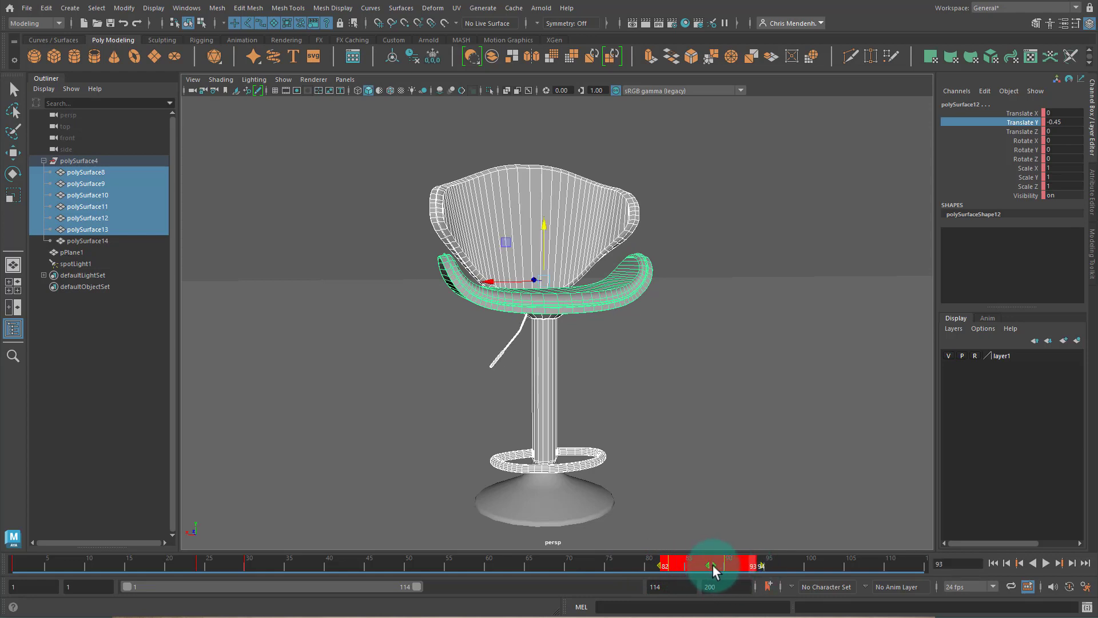
{"action": "key", "text": "alt+v"}
{"action": "left_click_drag", "start_coordinate": [711, 565], "coordinate": [640, 563]}
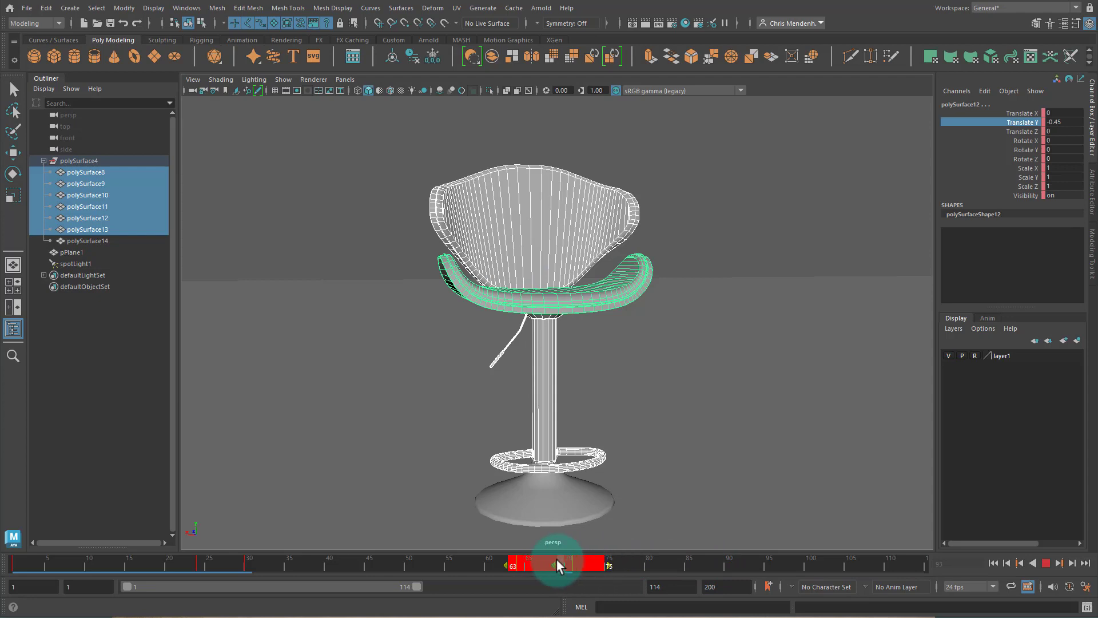
{"action": "left_click_drag", "start_coordinate": [554, 565], "coordinate": [536, 562]}
{"action": "key", "text": "alt+v"}
Step: Replay the retimed animation from frame 1, checking the seat around frame 57
{"action": "left_click", "coordinate": [630, 562]}
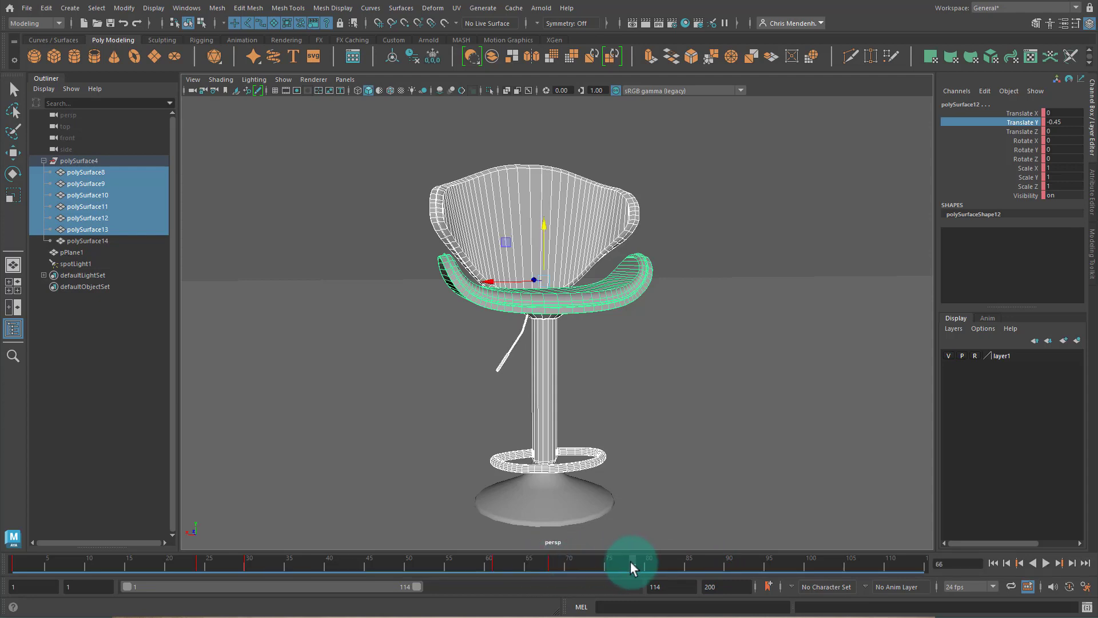
{"action": "left_click_drag", "start_coordinate": [631, 562], "coordinate": [13, 564]}
{"action": "left_click", "coordinate": [1049, 563]}
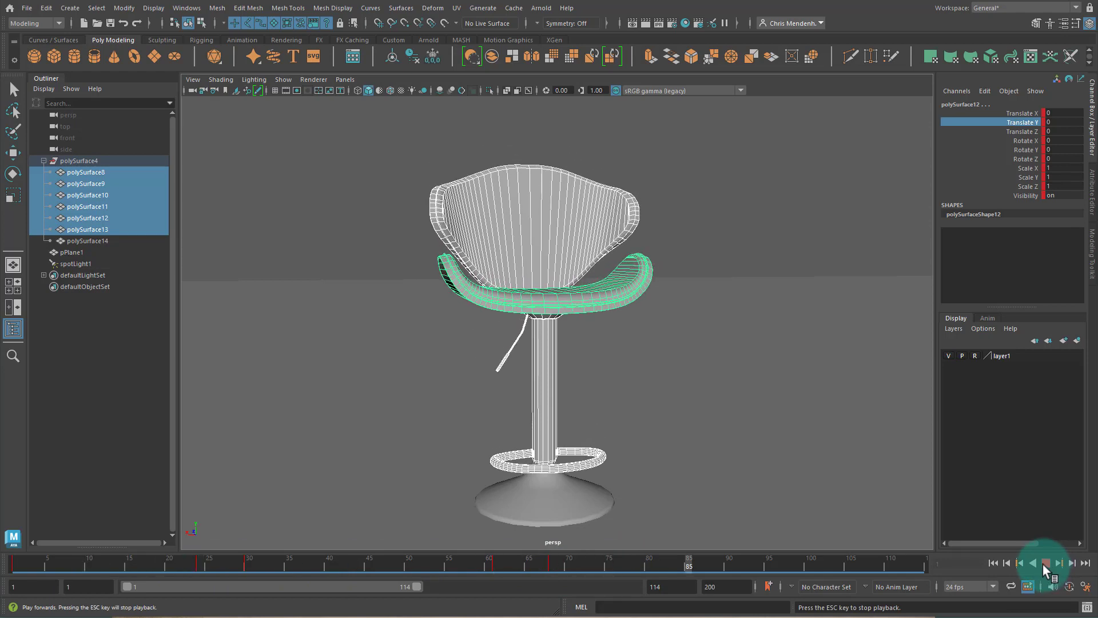
{"action": "left_click", "coordinate": [1045, 564]}
{"action": "left_click_drag", "start_coordinate": [383, 561], "coordinate": [476, 564]}
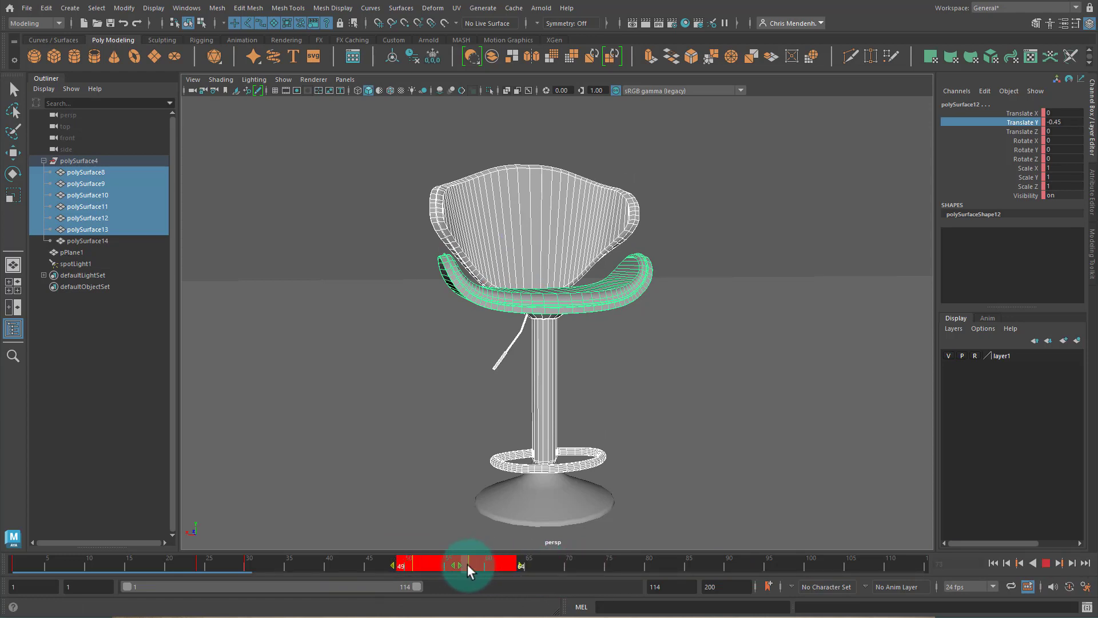
{"action": "left_click", "coordinate": [592, 564]}
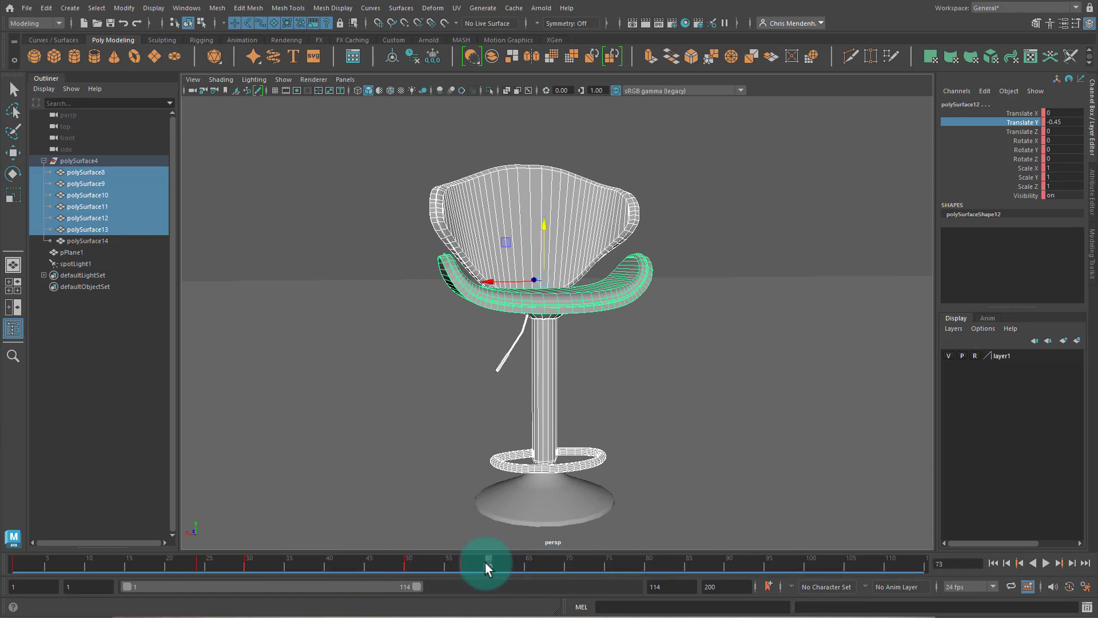
{"action": "key", "text": "alt+shift+v"}
{"action": "left_click", "coordinate": [1047, 561]}
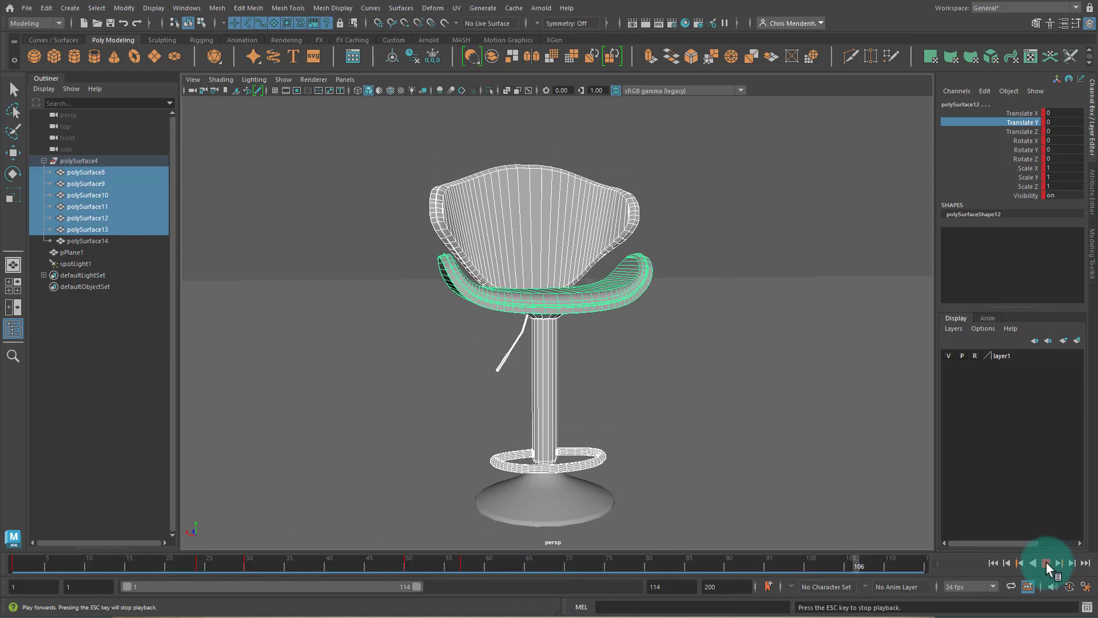
Step: Set the playback end time to 80
{"action": "left_click", "coordinate": [1046, 563]}
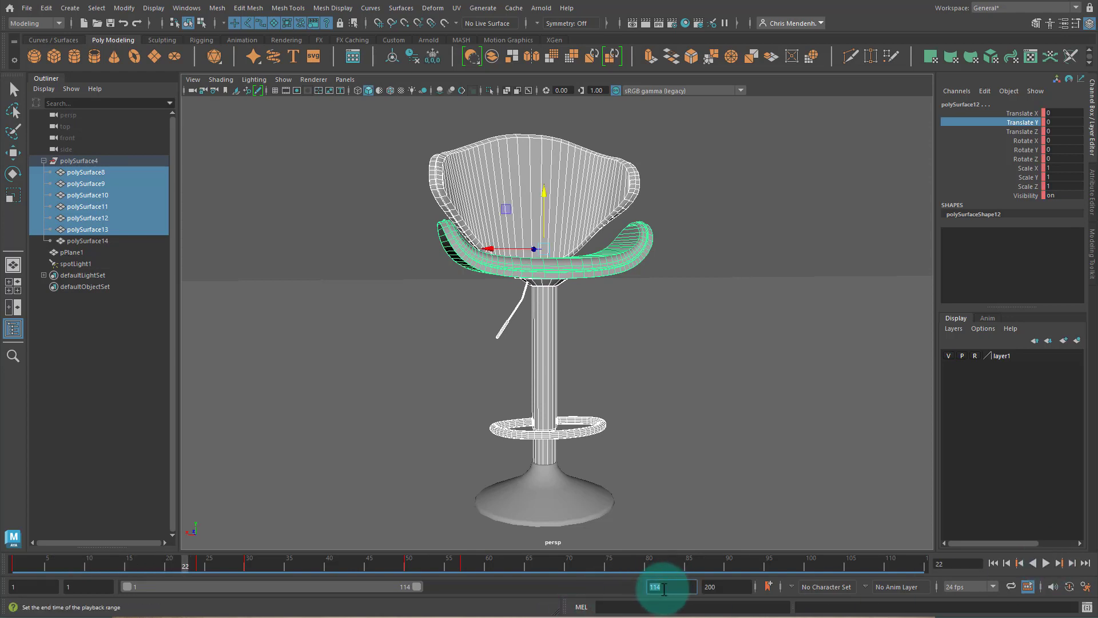
{"action": "left_click", "coordinate": [665, 589]}
{"action": "type", "text": "80"}
{"action": "key", "text": "Return"}
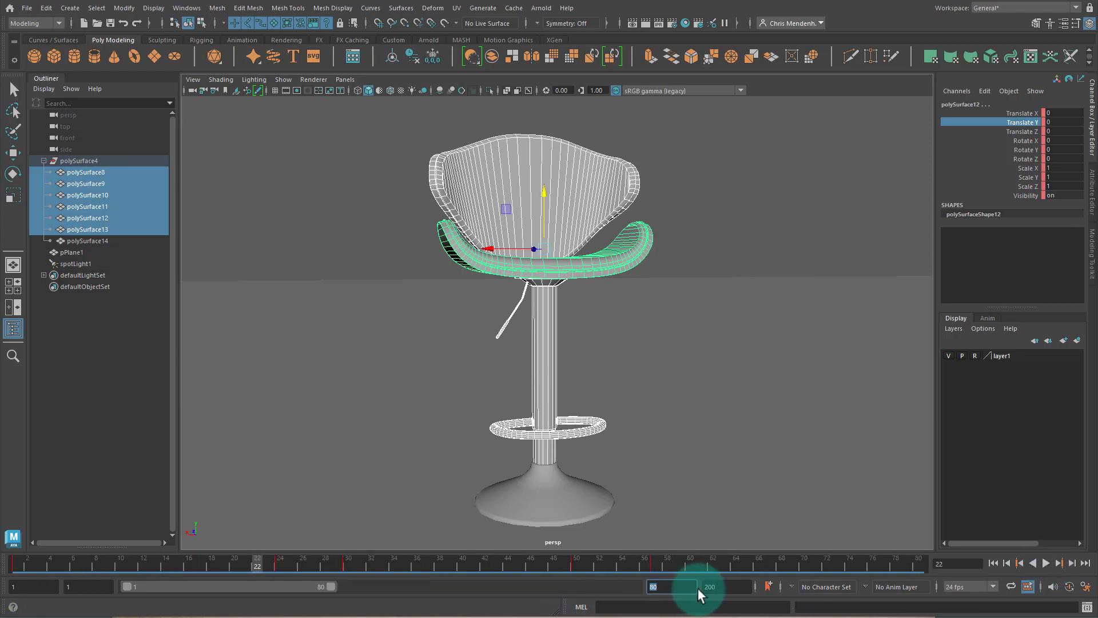
Step: Play and scrub the trimmed 1–80 animation, then select polySurface8–14
{"action": "left_click", "coordinate": [1046, 563]}
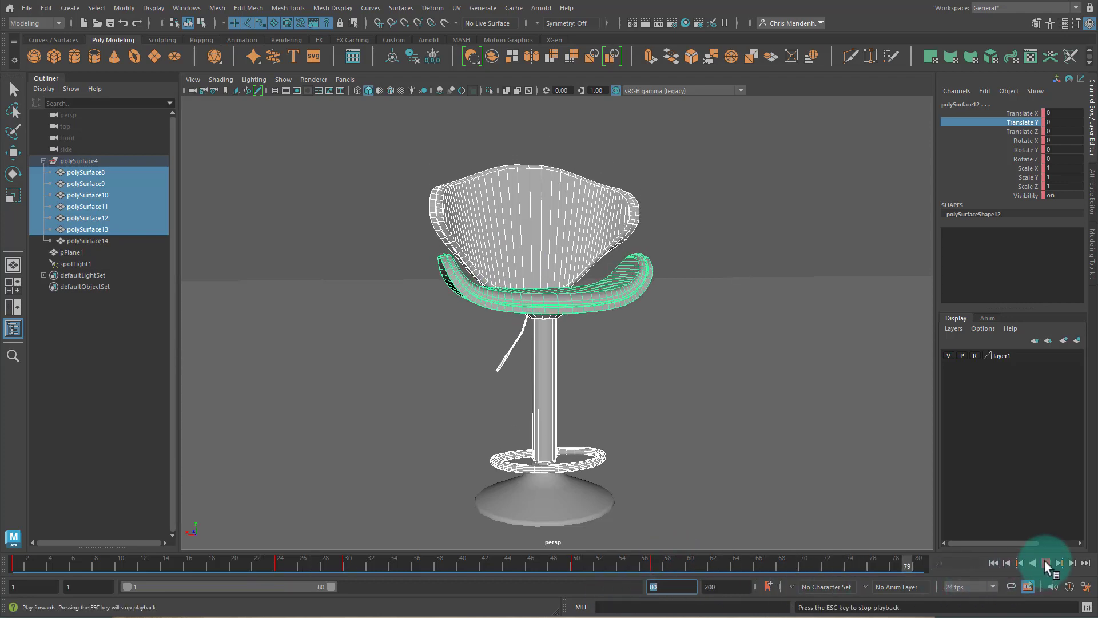
{"action": "left_click", "coordinate": [283, 592]}
{"action": "left_click_drag", "start_coordinate": [257, 561], "coordinate": [17, 566]}
{"action": "left_click", "coordinate": [421, 442]}
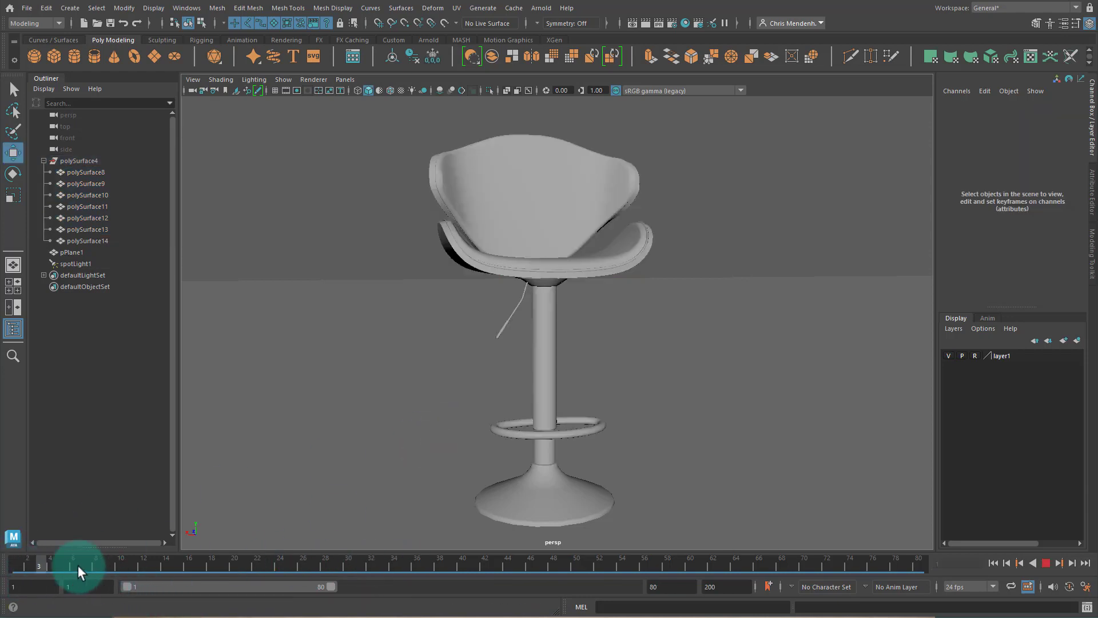
{"action": "left_click_drag", "start_coordinate": [122, 561], "coordinate": [103, 546]}
{"action": "left_click", "coordinate": [1049, 565]}
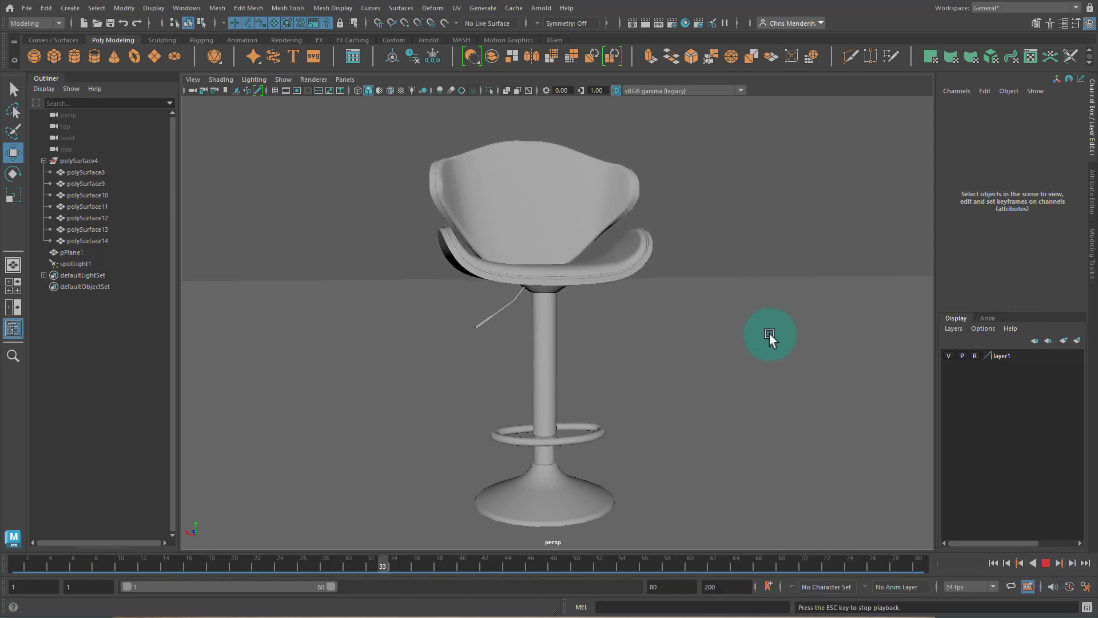
{"action": "left_click", "coordinate": [1046, 564]}
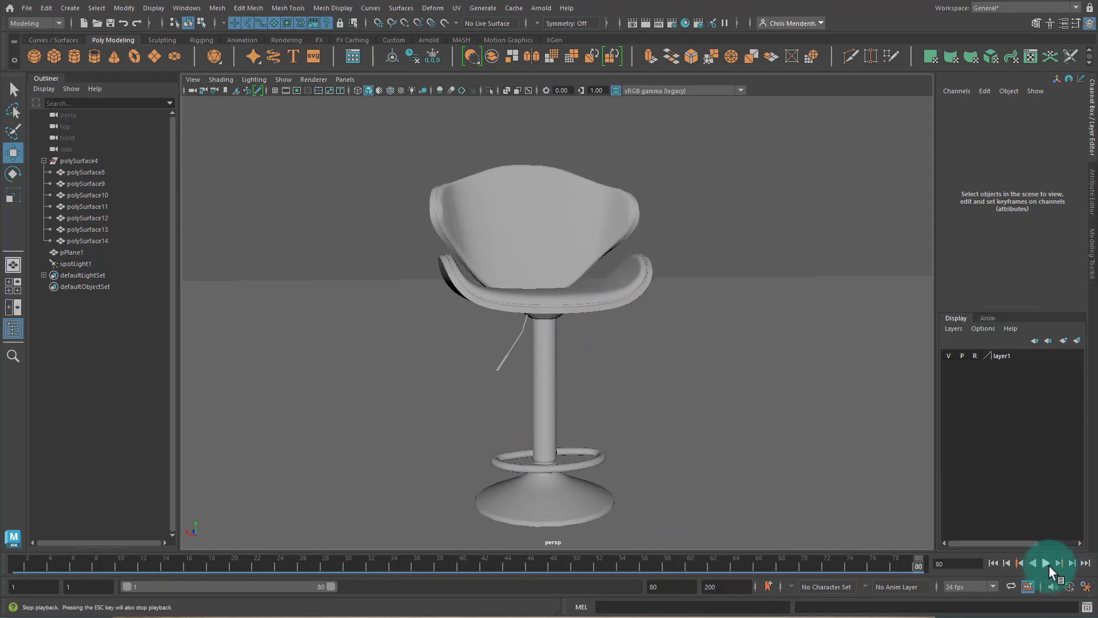
{"action": "left_click_drag", "start_coordinate": [405, 255], "coordinate": [13, 563]}
Step: Switch to the Animation workspace and play the stool animation alongside its curves
{"action": "key", "text": "alt+v"}
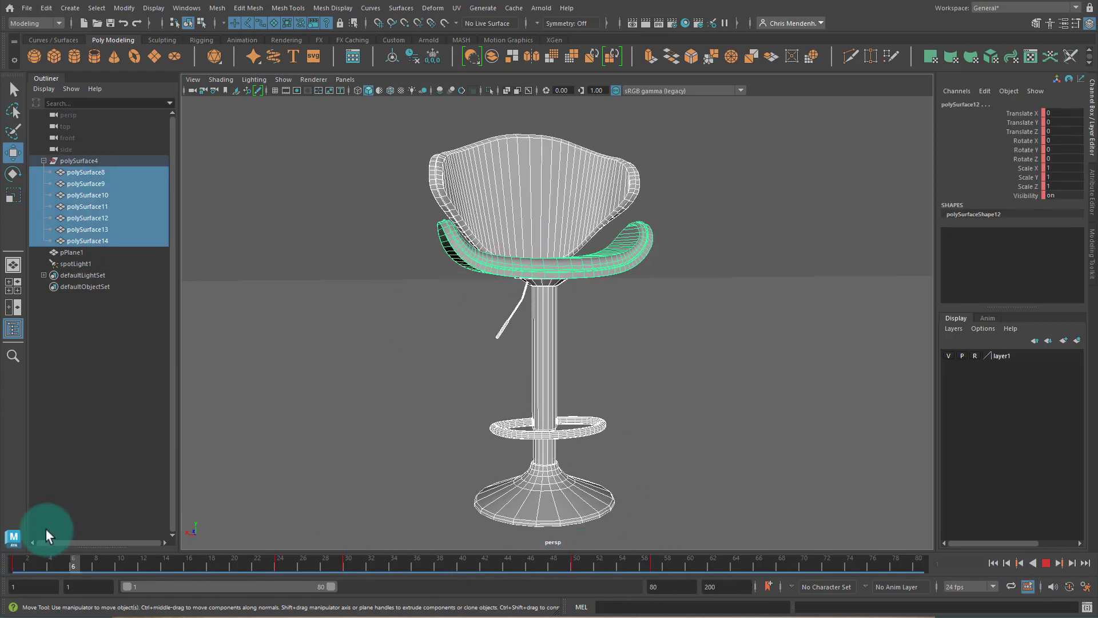
{"action": "left_click", "coordinate": [748, 565]}
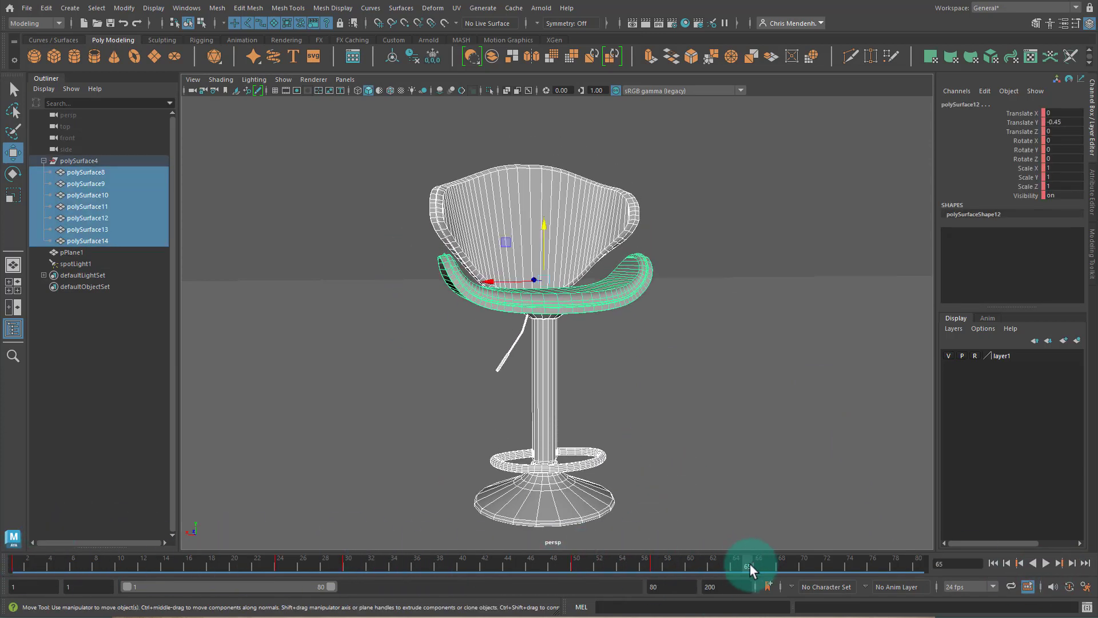
{"action": "left_click", "coordinate": [987, 9]}
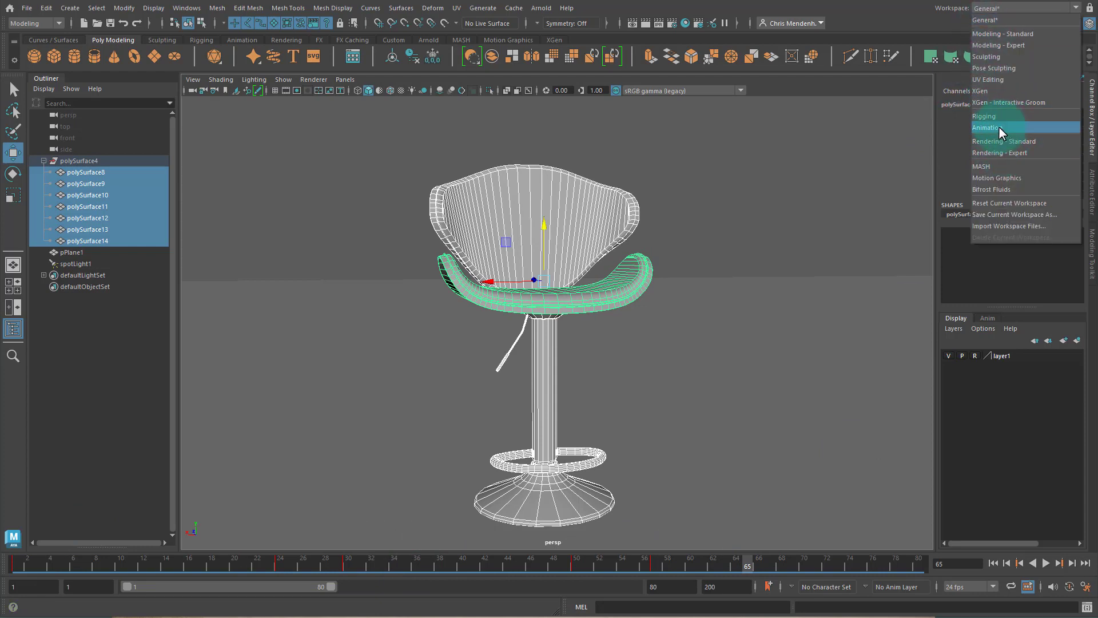
{"action": "left_click", "coordinate": [1000, 129]}
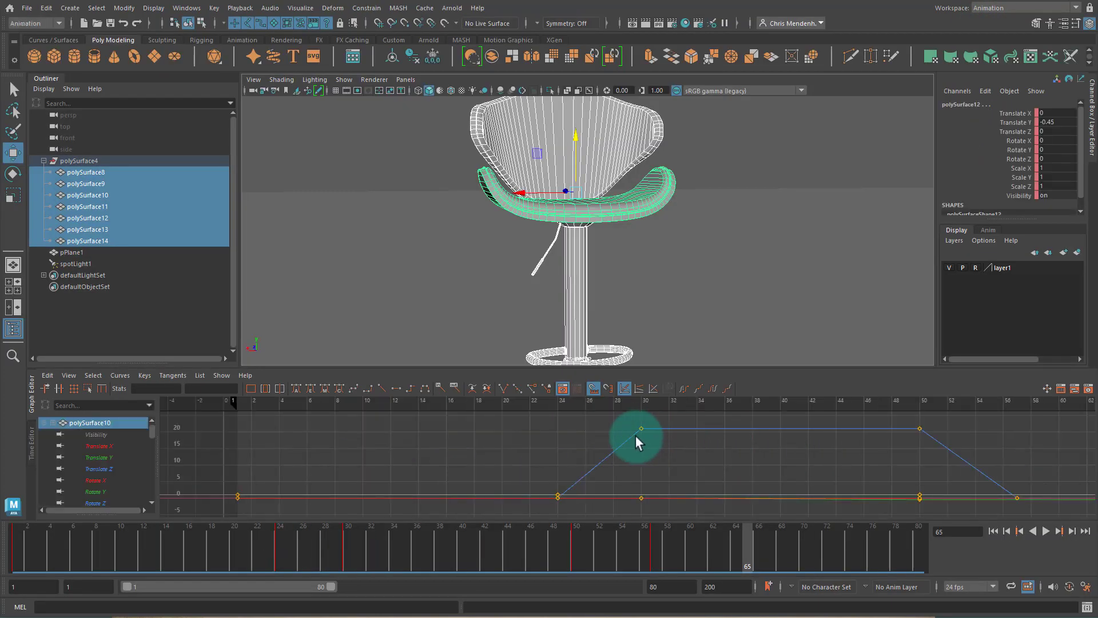
{"action": "key", "text": "alt+v"}
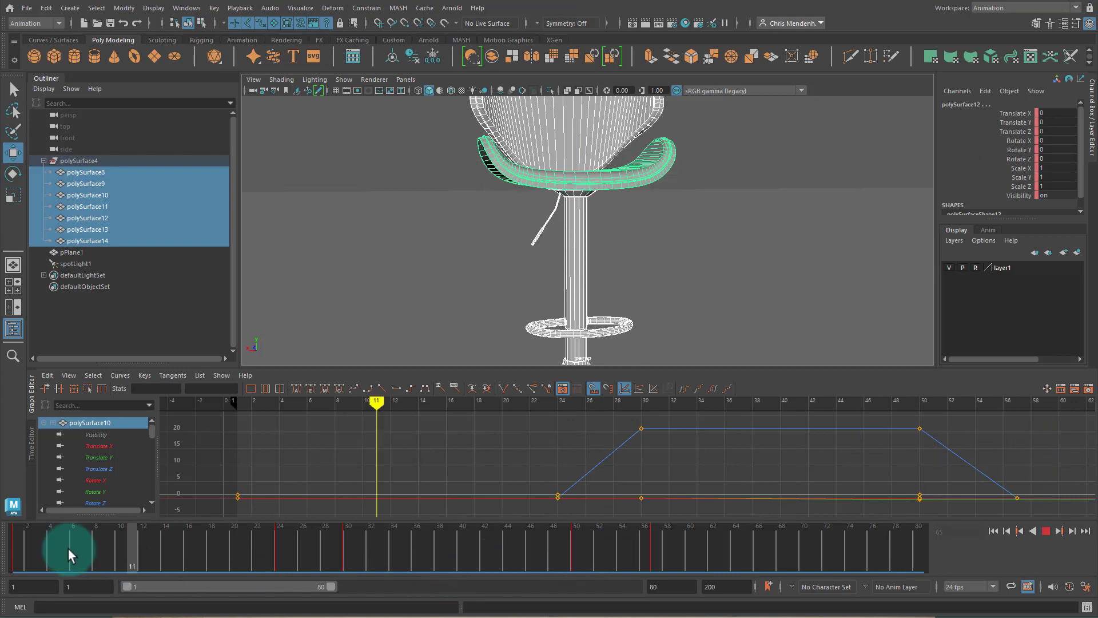
{"action": "left_click", "coordinate": [1046, 531]}
Step: Return to the General workspace, open and close the Playblast options, and deselect everything
{"action": "left_click", "coordinate": [1009, 9]}
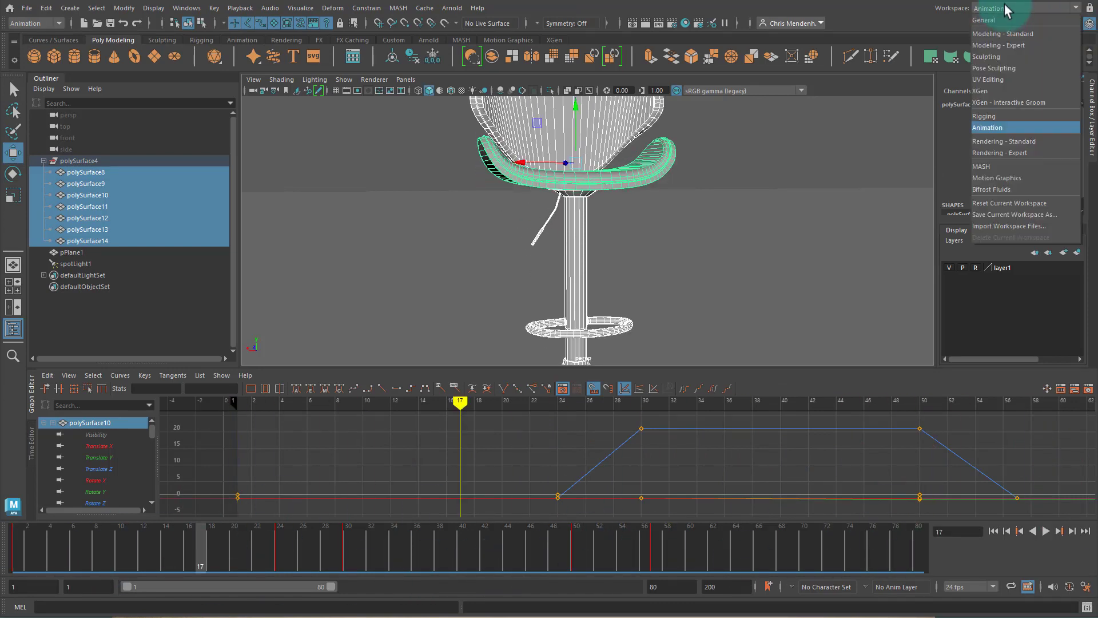
{"action": "left_click", "coordinate": [995, 19]}
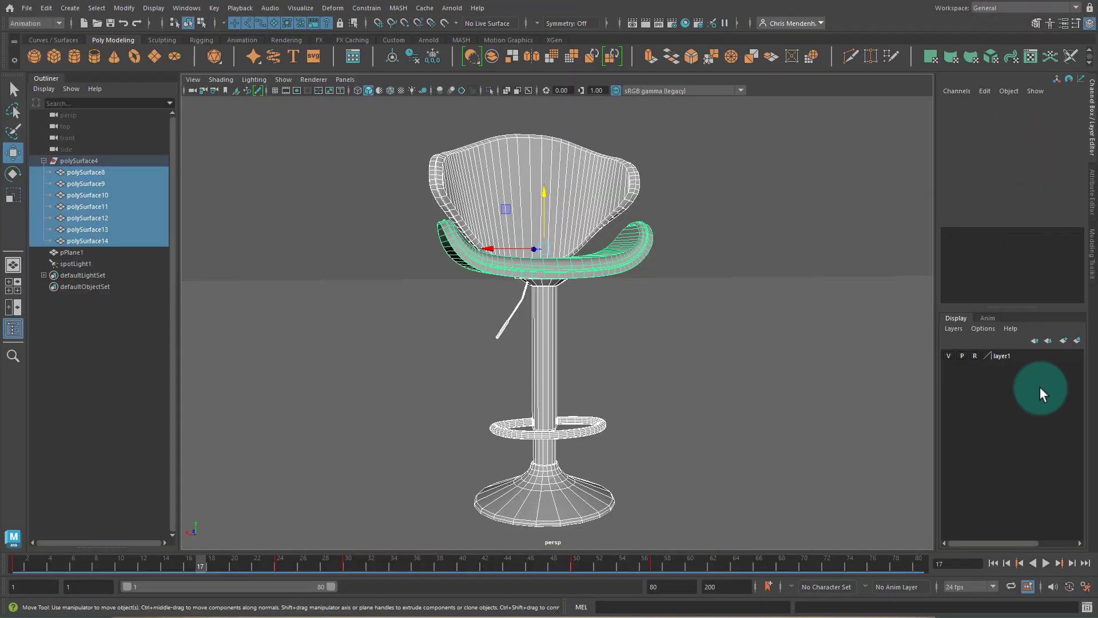
{"action": "right_click", "coordinate": [713, 564]}
{"action": "left_click", "coordinate": [820, 556]}
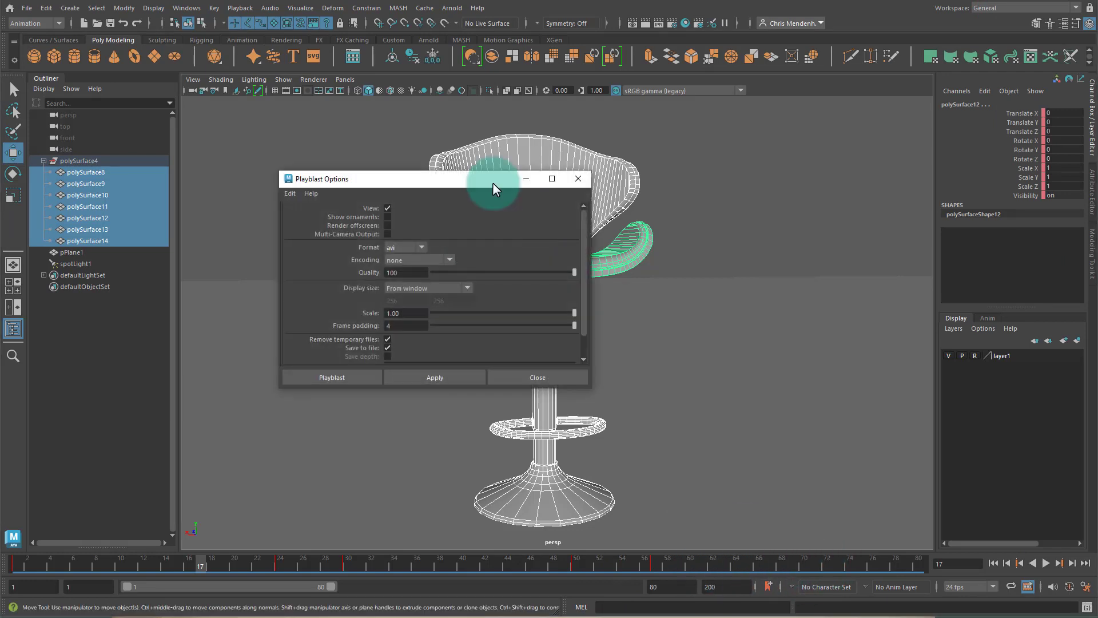
{"action": "left_click", "coordinate": [572, 182]}
{"action": "left_click", "coordinate": [668, 401]}
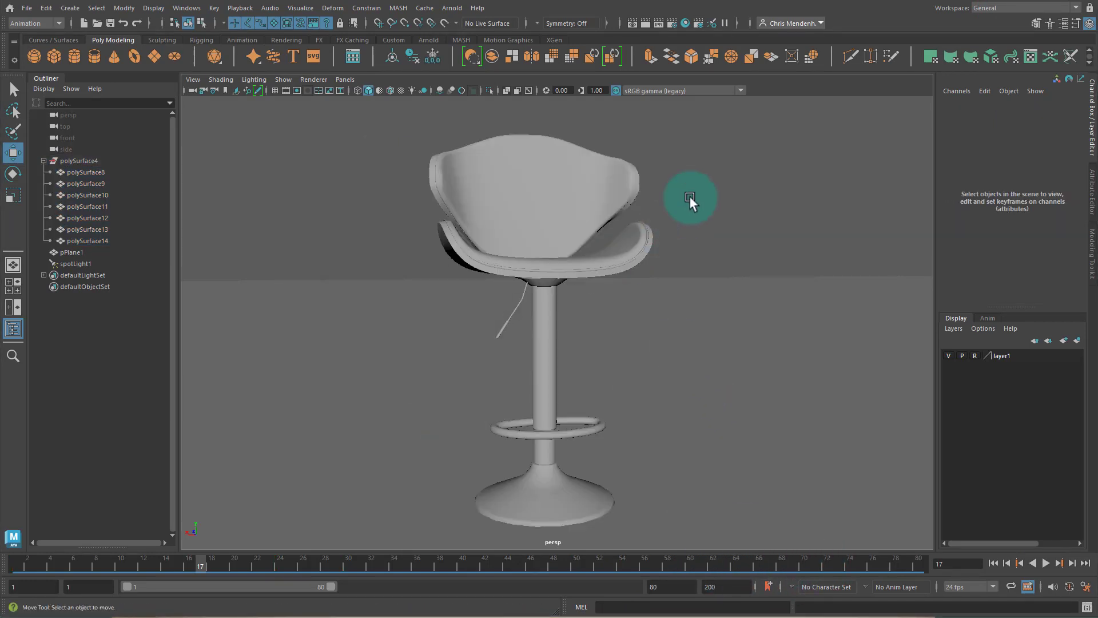